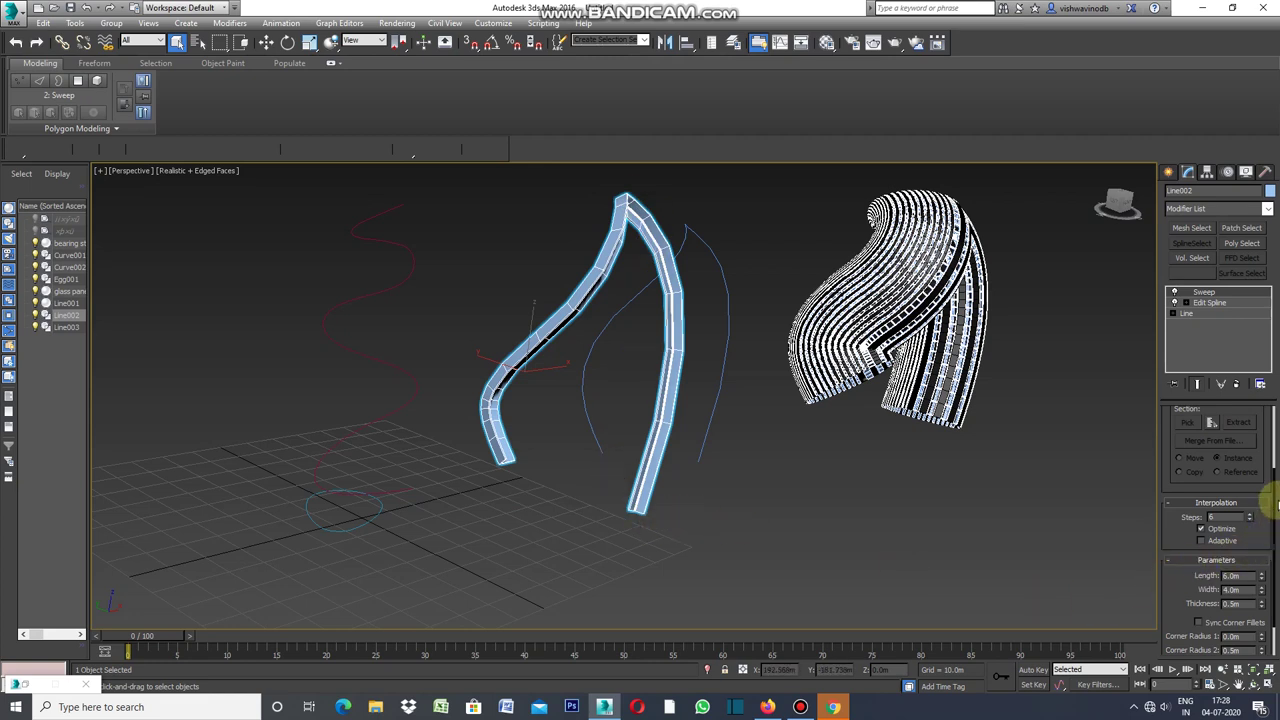
- Switch the Line002 sweep from the built-in Angle section to a custom section, ready to pick it
{"action": "scroll", "coordinate": [1273, 480], "scroll_direction": "up", "scroll_amount": 1}
{"action": "scroll", "coordinate": [1275, 430], "scroll_direction": "up", "scroll_amount": 1}
{"action": "scroll", "coordinate": [1275, 430], "scroll_direction": "up", "scroll_amount": 1}
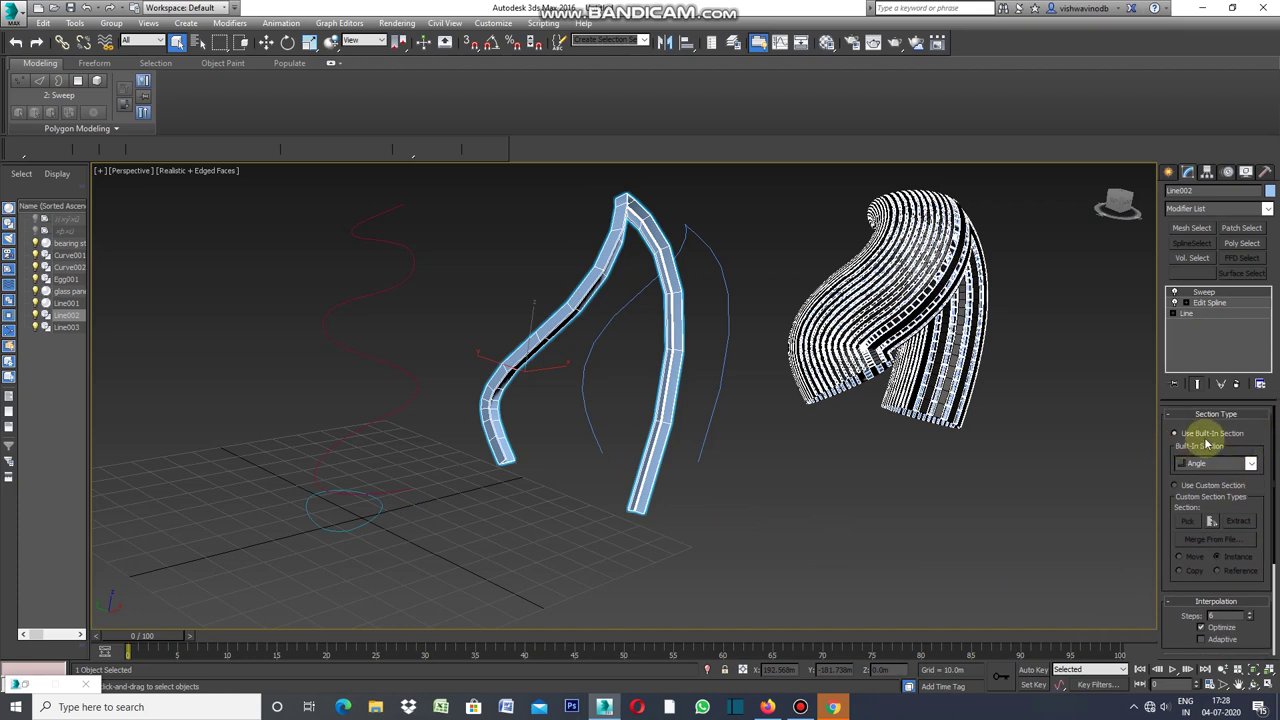
{"action": "left_click", "coordinate": [1175, 489]}
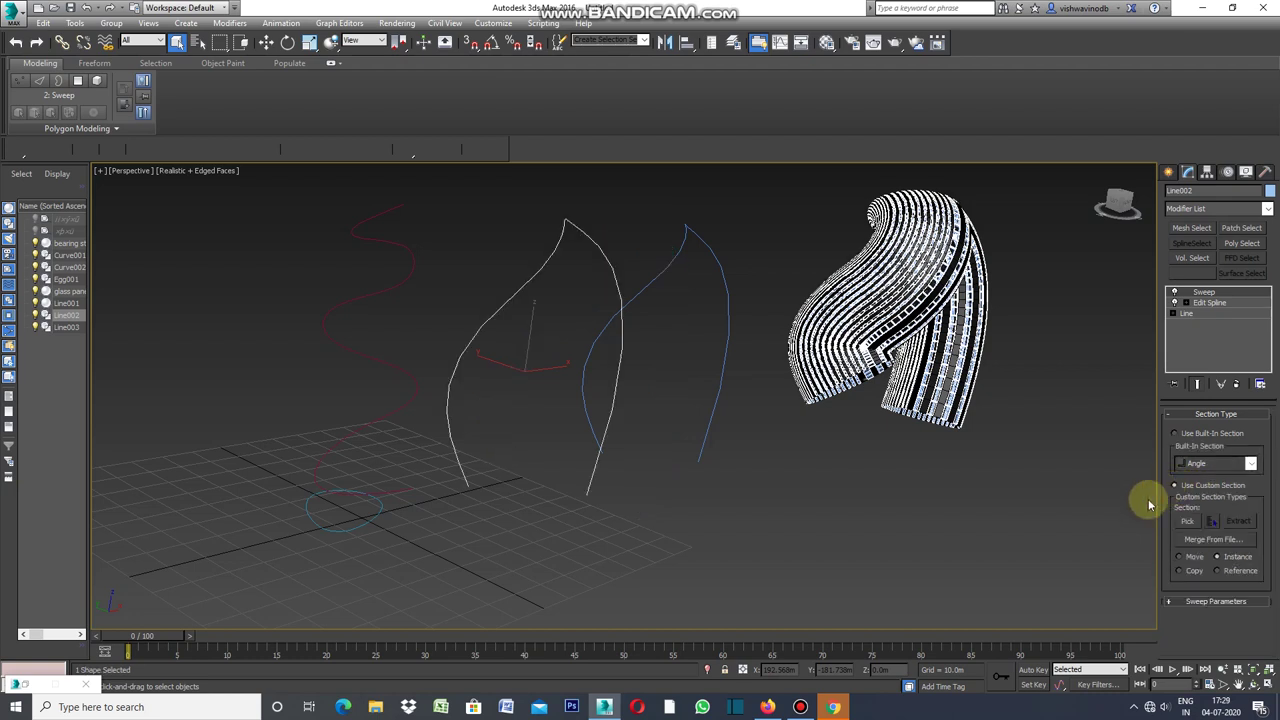
{"action": "left_click", "coordinate": [1188, 522]}
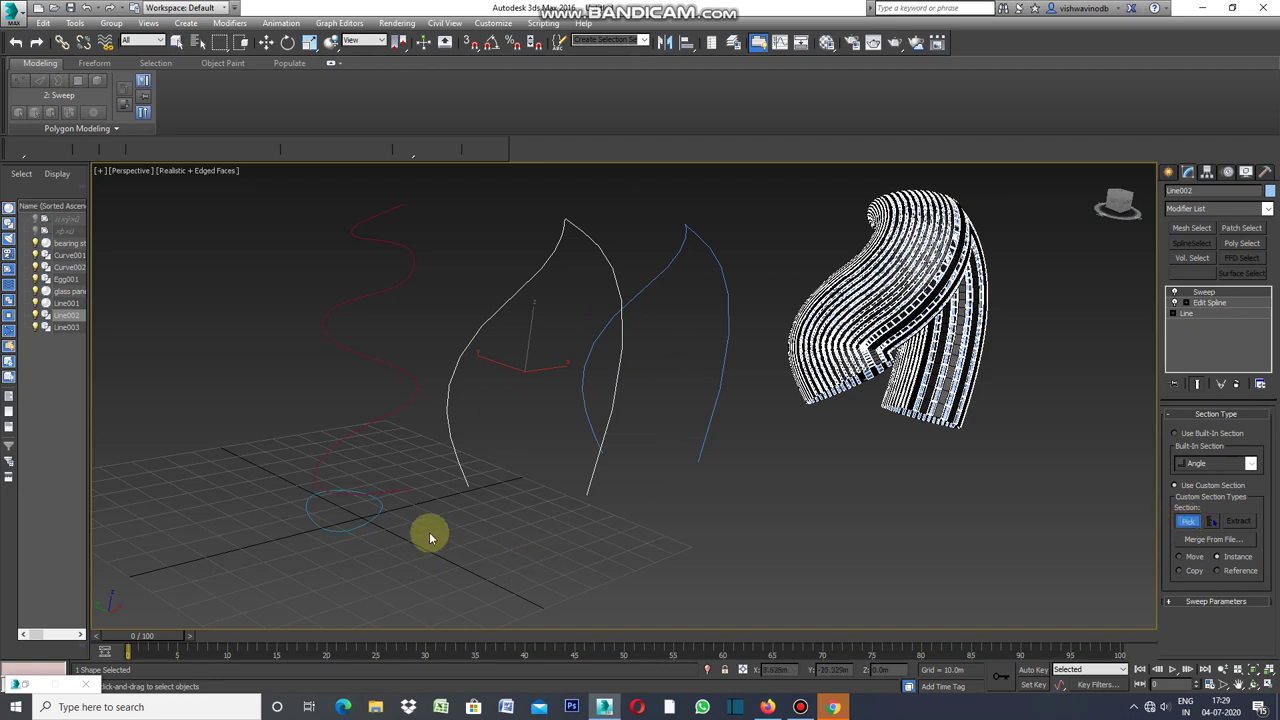
- Use Egg001 as the sweep's cross-section and go down to the underlying Line002 spline
{"action": "left_click", "coordinate": [362, 523]}
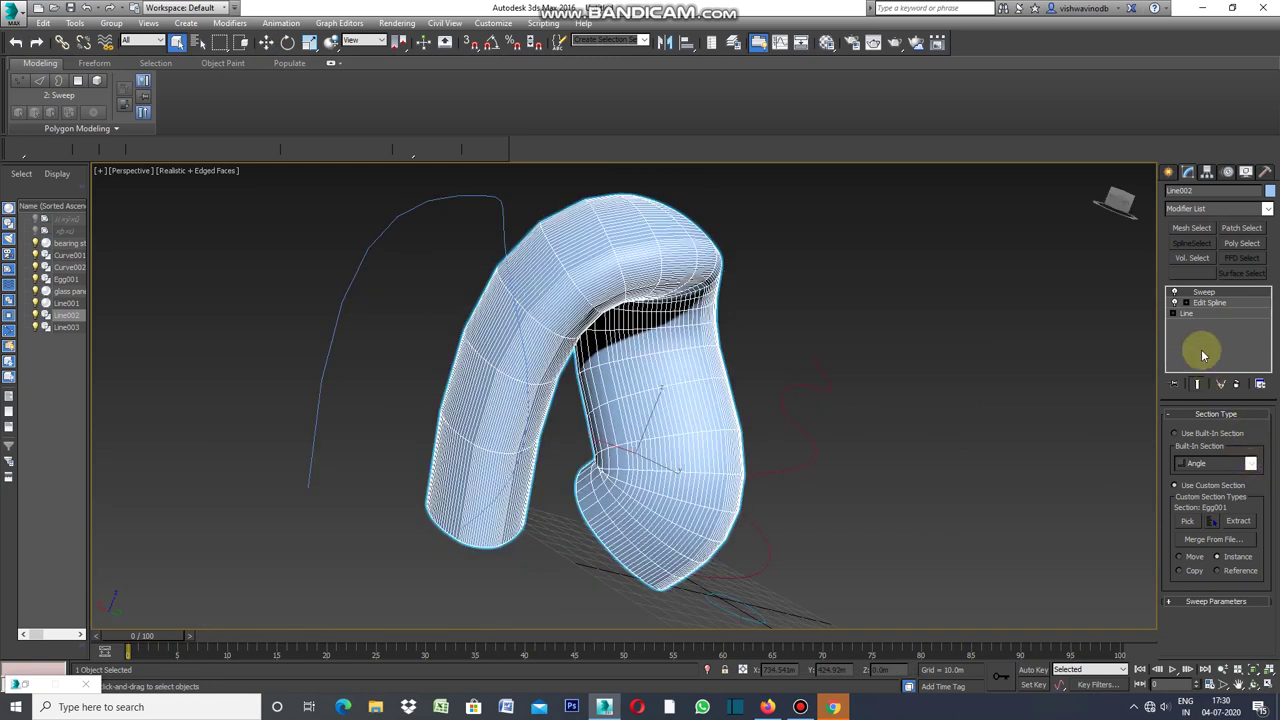
{"action": "left_click", "coordinate": [1186, 316]}
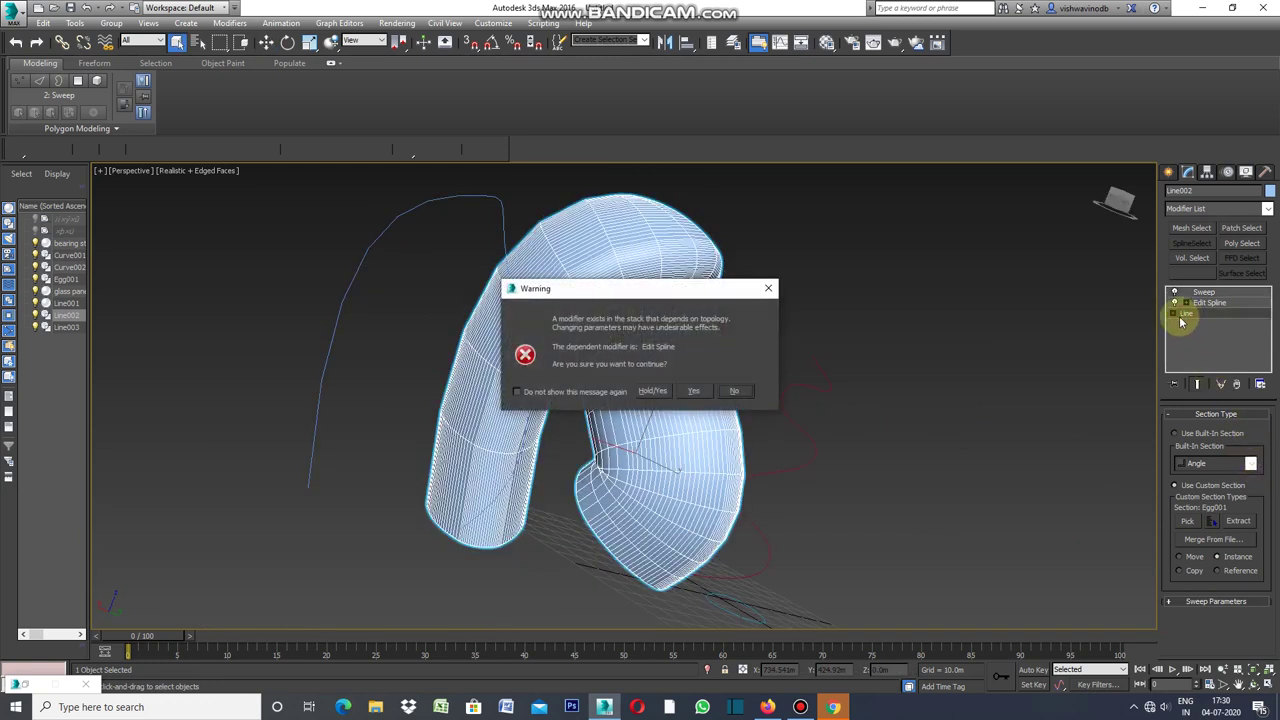
{"action": "left_click", "coordinate": [695, 392]}
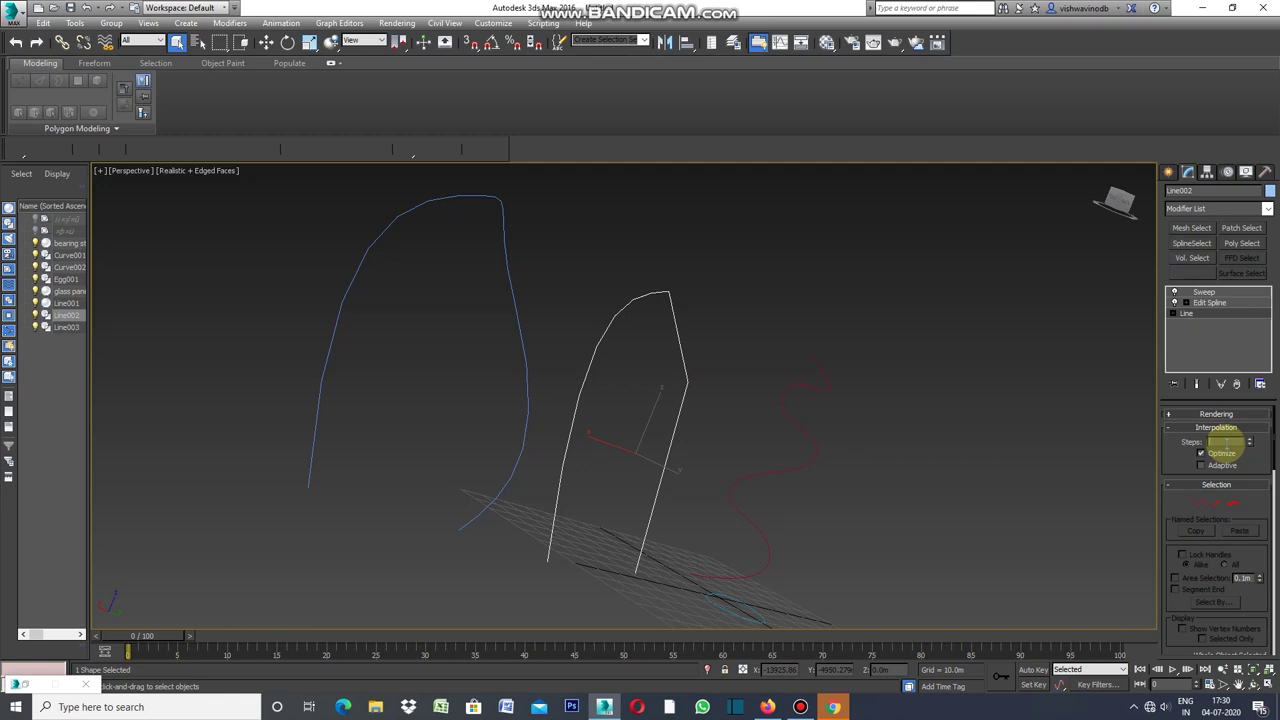
- Raise the path's interpolation steps to 32, then select and orbit the smoothed tube
{"action": "type", "text": "32"}
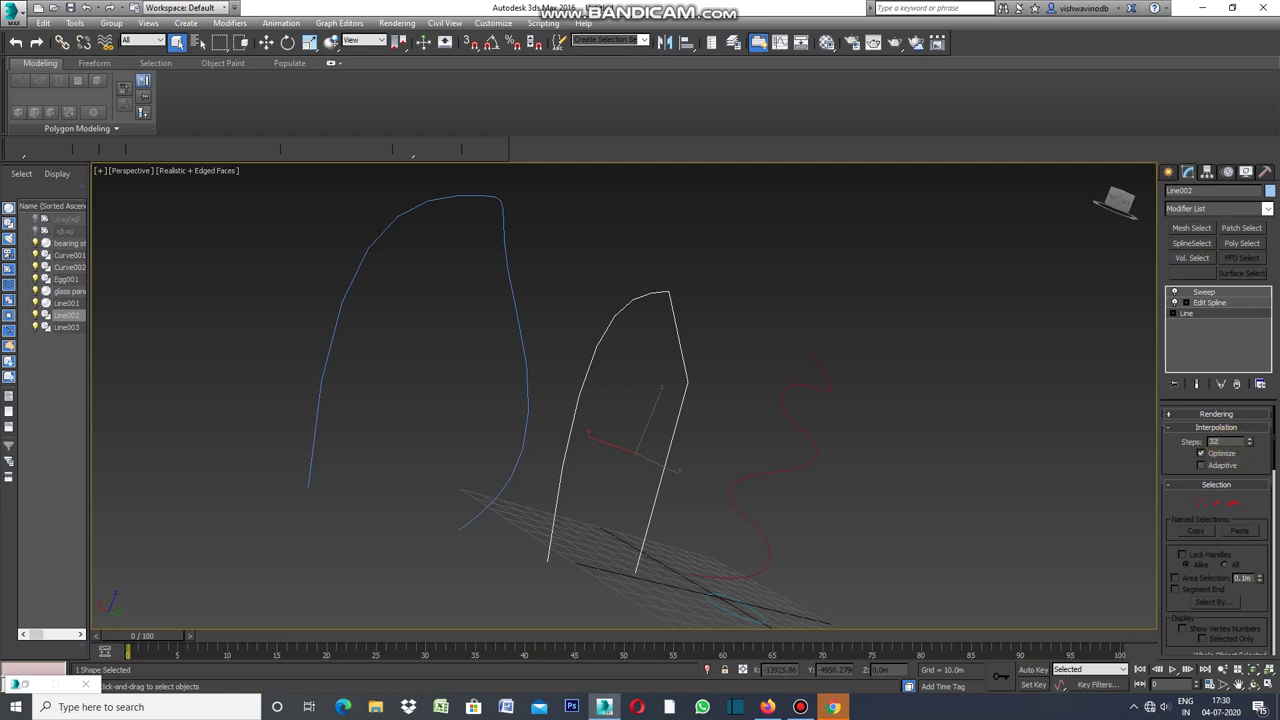
{"action": "left_click", "coordinate": [1224, 443]}
{"action": "type", "text": "32"}
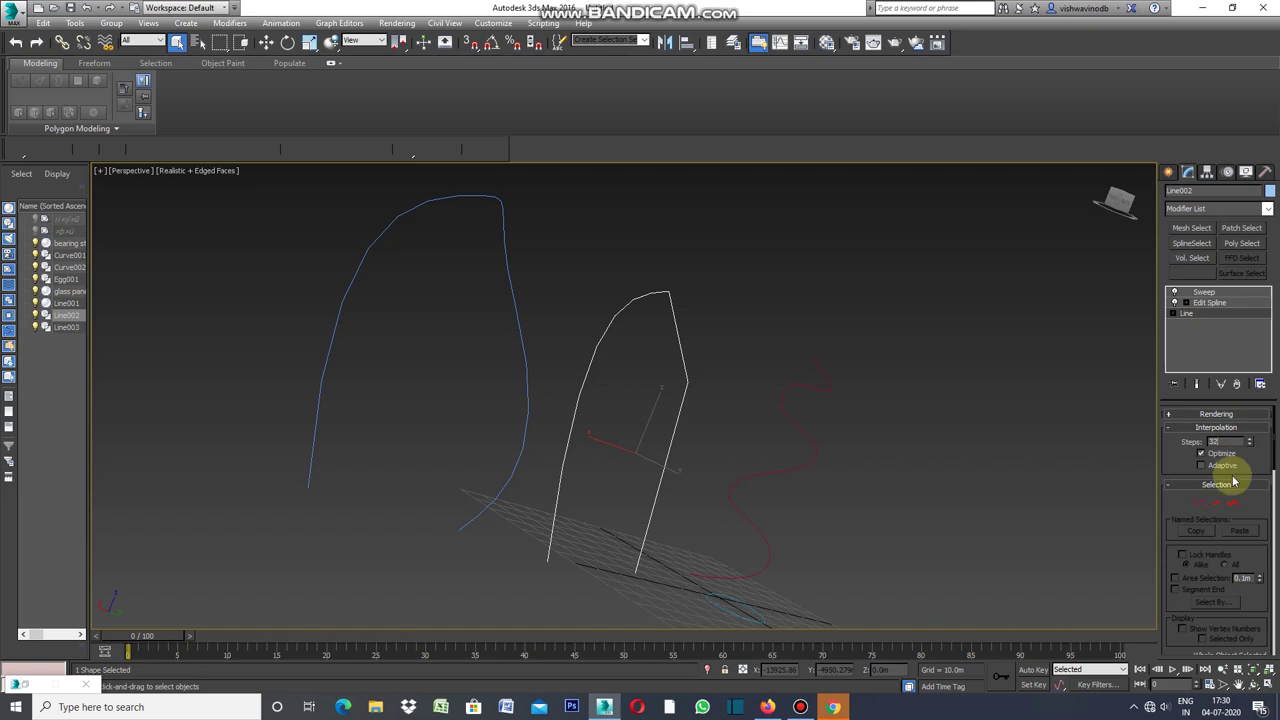
{"action": "left_click", "coordinate": [1133, 508]}
{"action": "left_click", "coordinate": [530, 525]}
{"action": "mouse_move", "coordinate": [486, 400]}
{"action": "middle_mouse_down", "text": "alt"}
{"action": "mouse_move", "coordinate": [620, 549]}
{"action": "mouse_move", "coordinate": [634, 423]}
{"action": "middle_mouse_up", "text": "alt"}
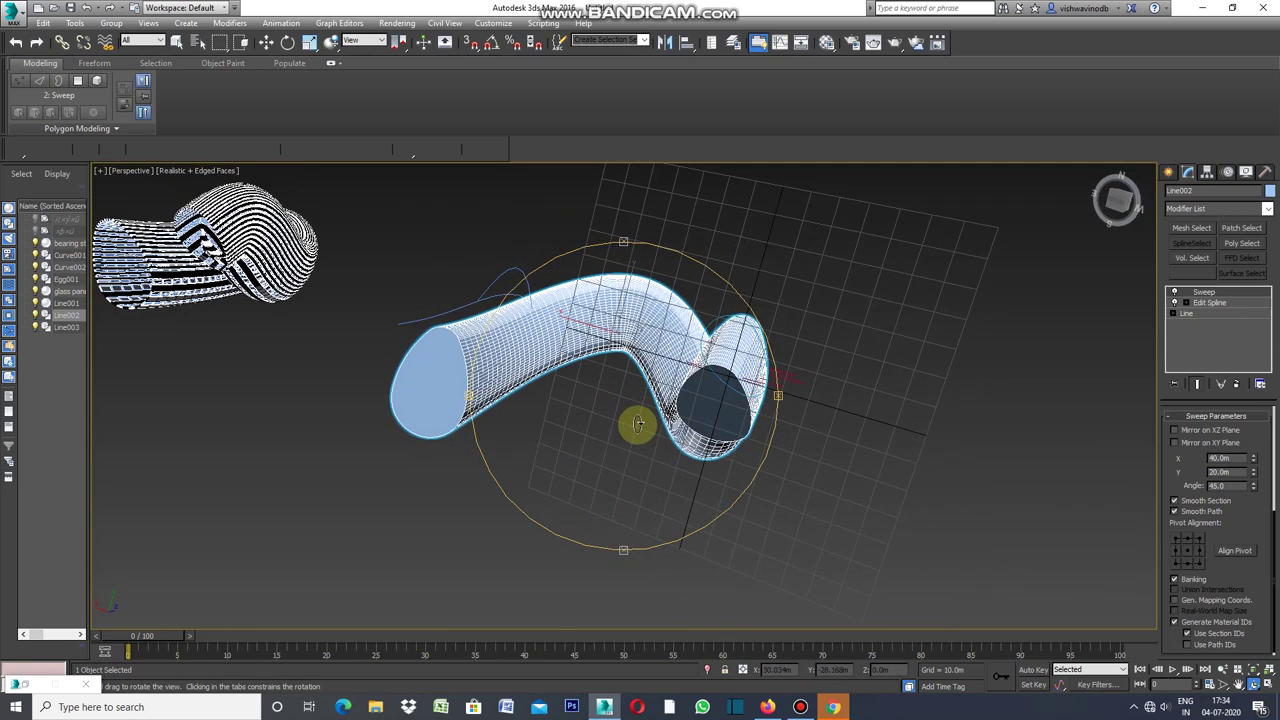
- Convert the swept tube to an Editable Poly
{"action": "left_click", "coordinate": [1168, 171]}
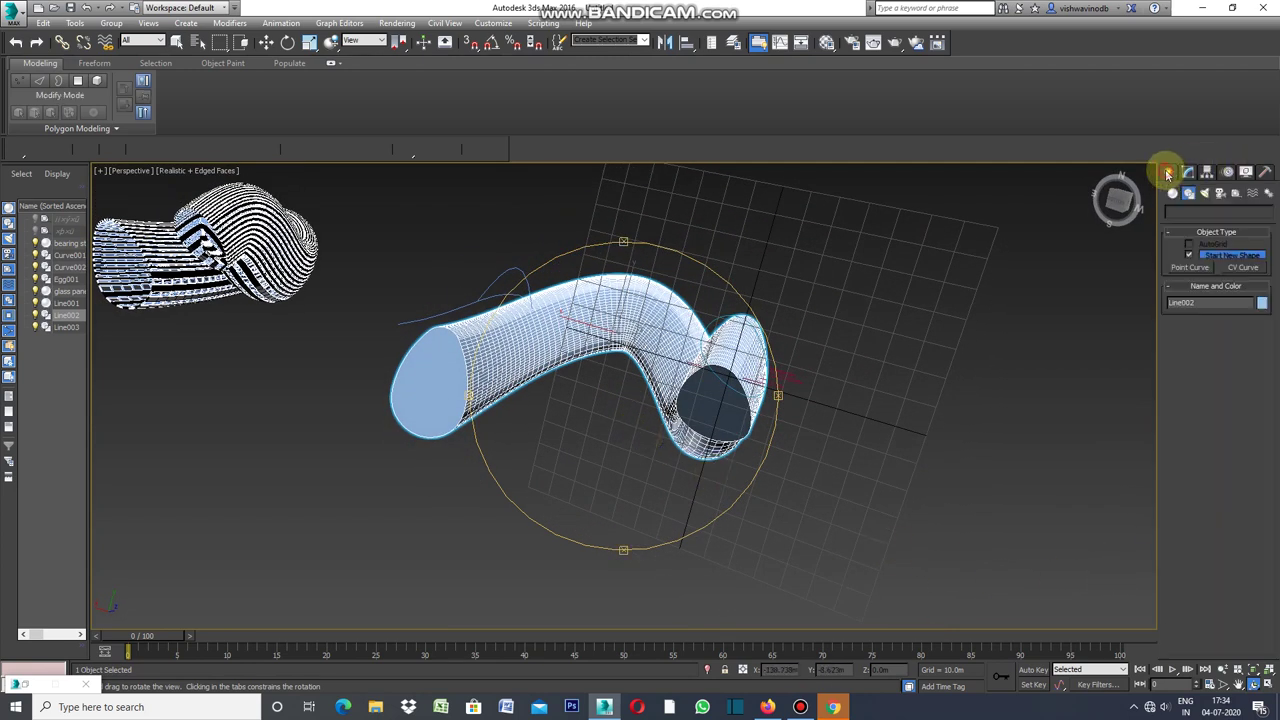
{"action": "right_click", "coordinate": [800, 431]}
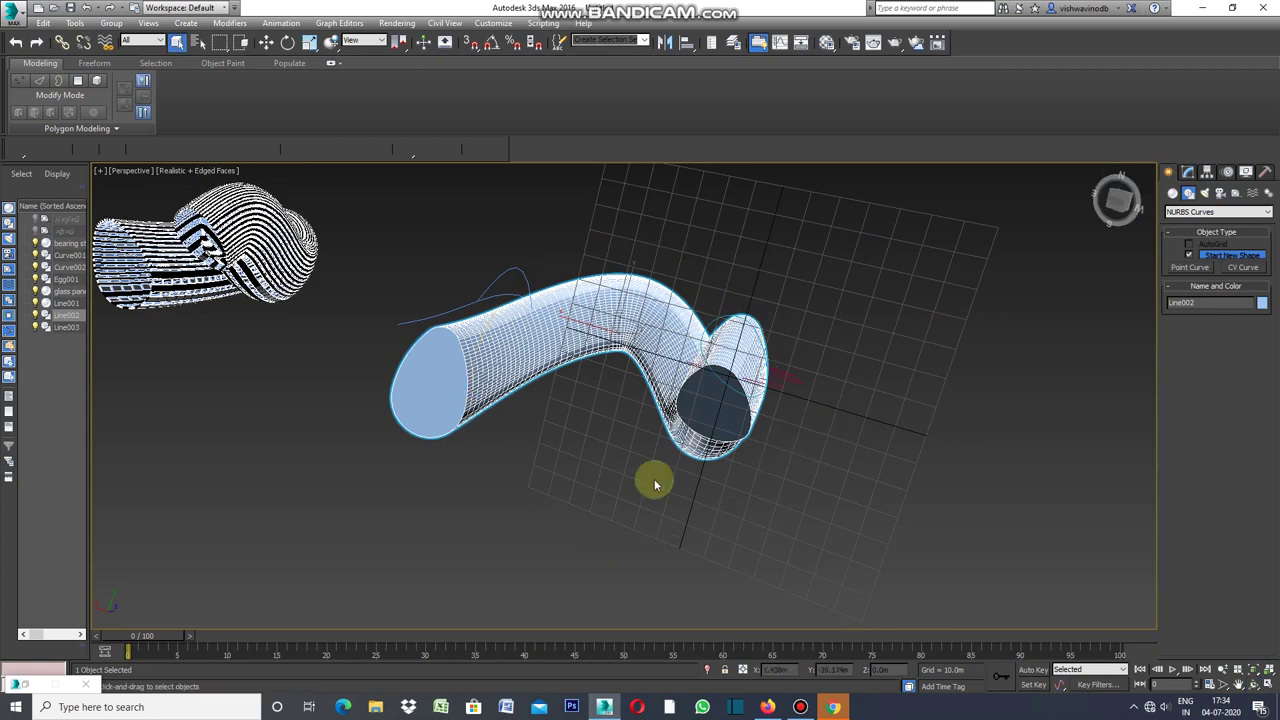
{"action": "right_click", "coordinate": [450, 487]}
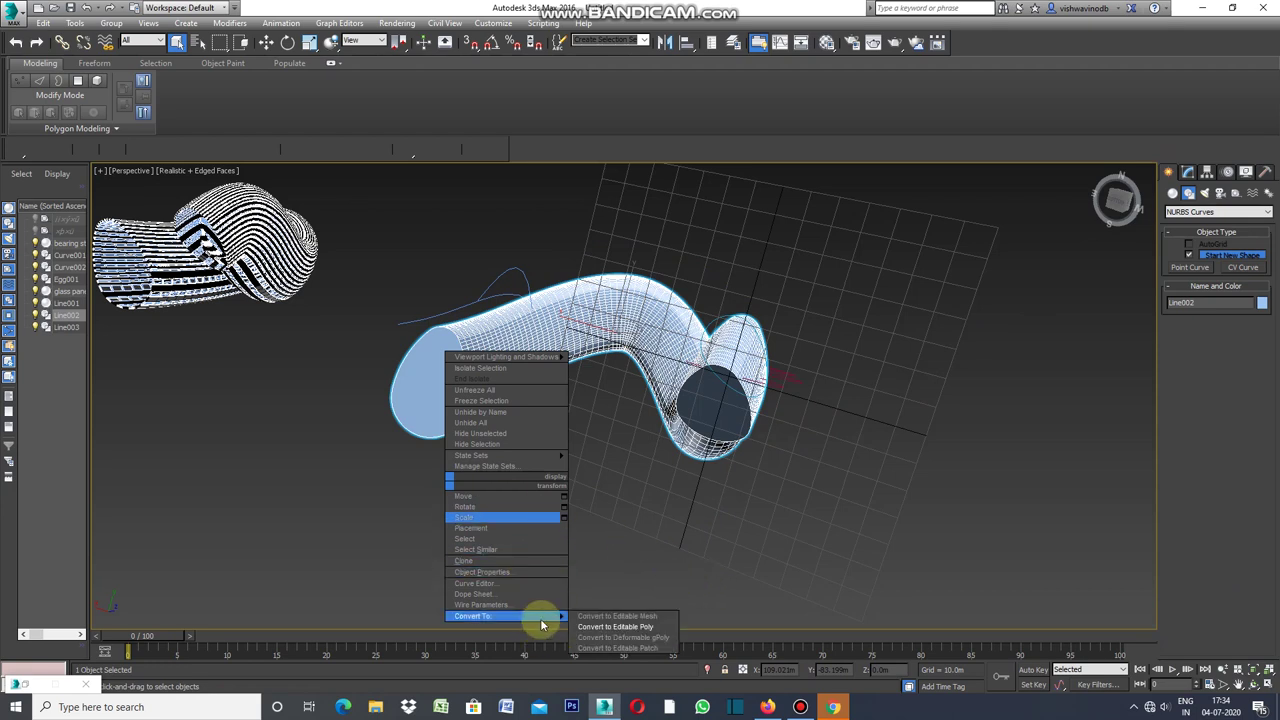
{"action": "left_click", "coordinate": [606, 632]}
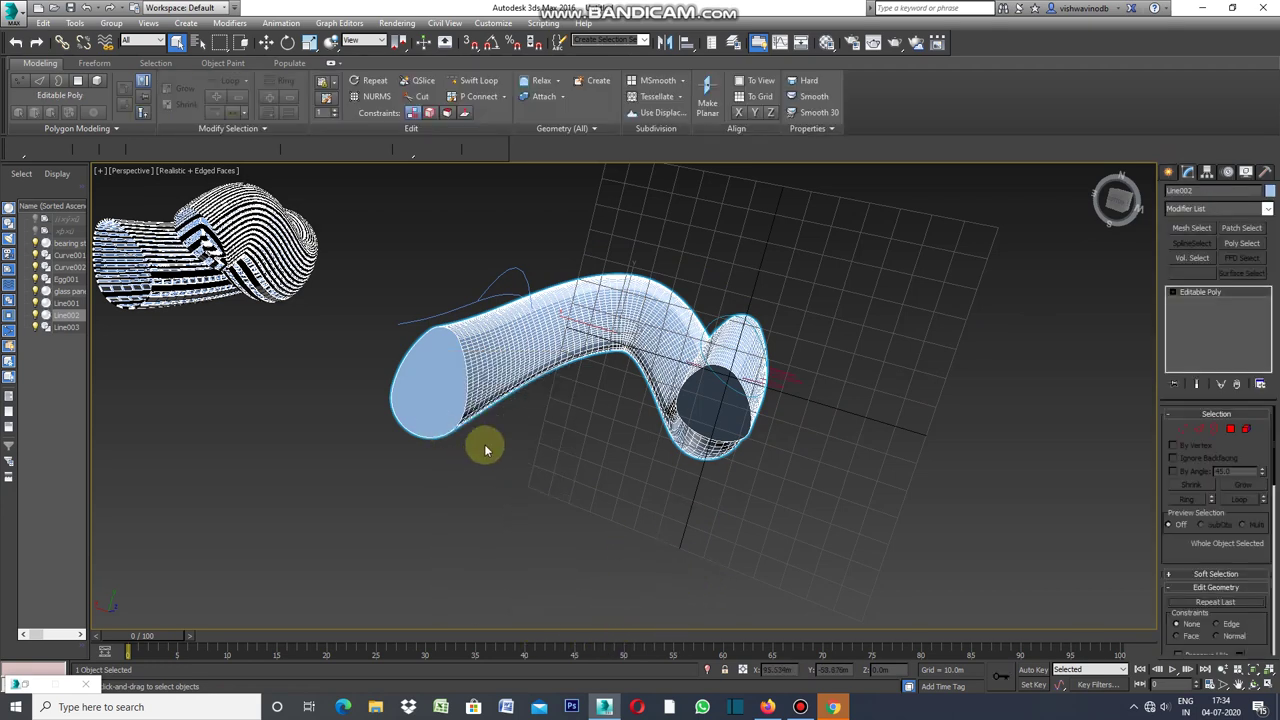
- Delete both end-cap polygons so the tube's ends are open
{"action": "left_click", "coordinate": [1229, 428]}
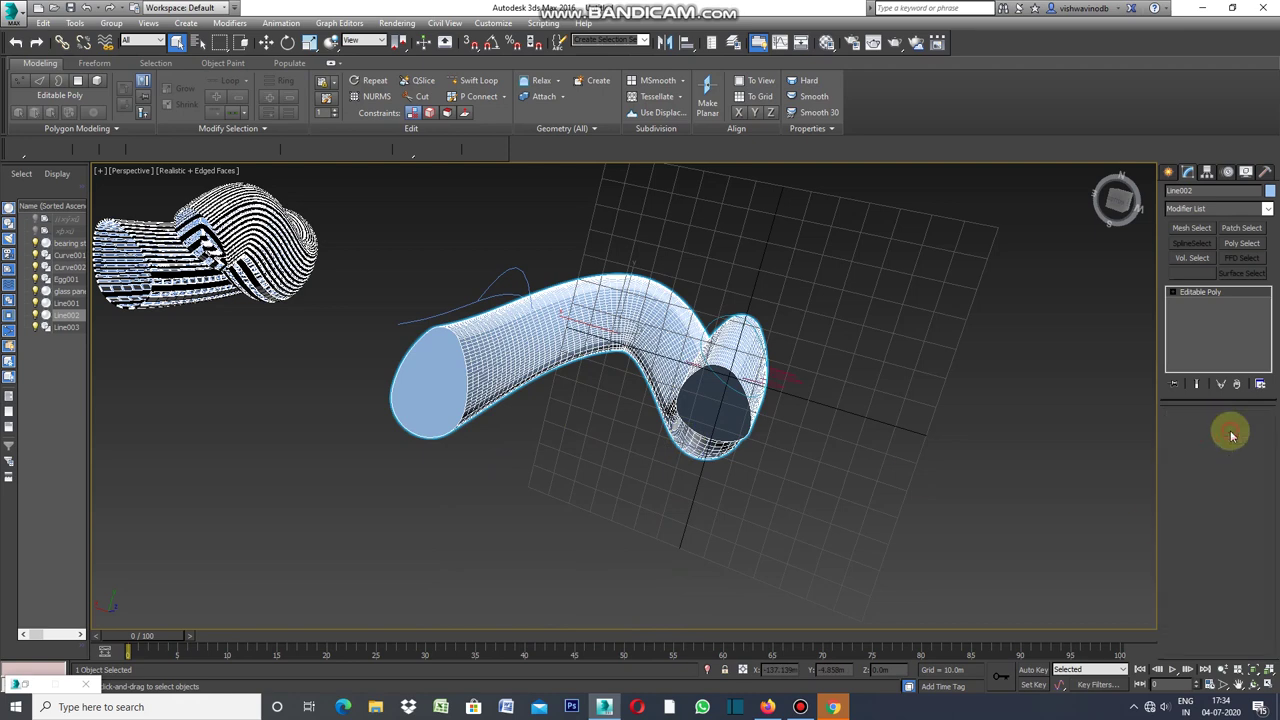
{"action": "left_click", "coordinate": [713, 407]}
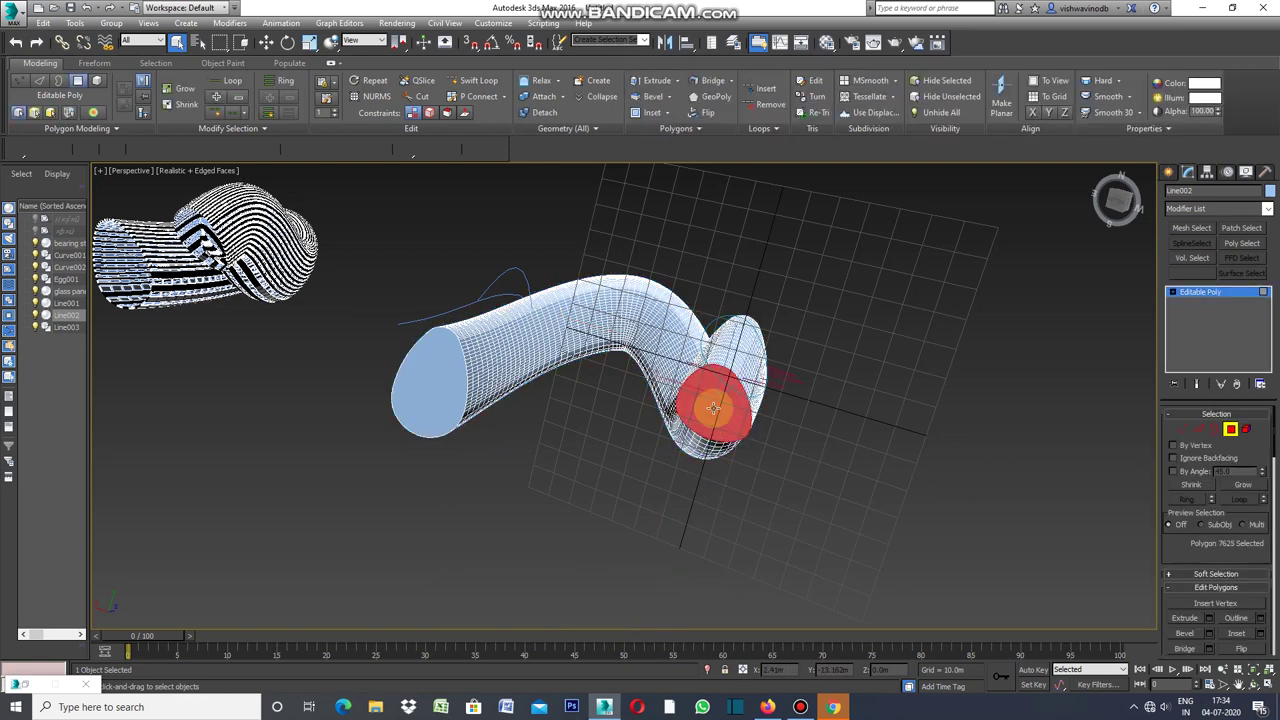
{"action": "left_click", "coordinate": [445, 381], "text": "ctrl"}
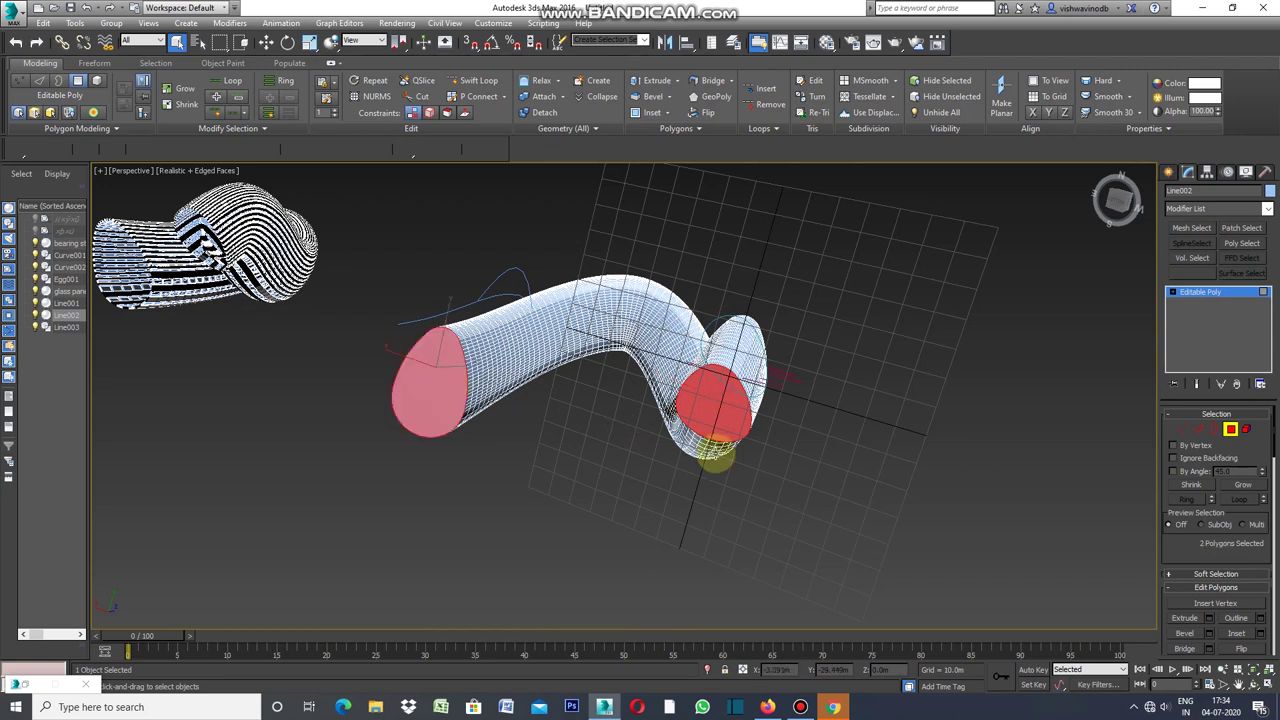
{"action": "key", "text": "Delete"}
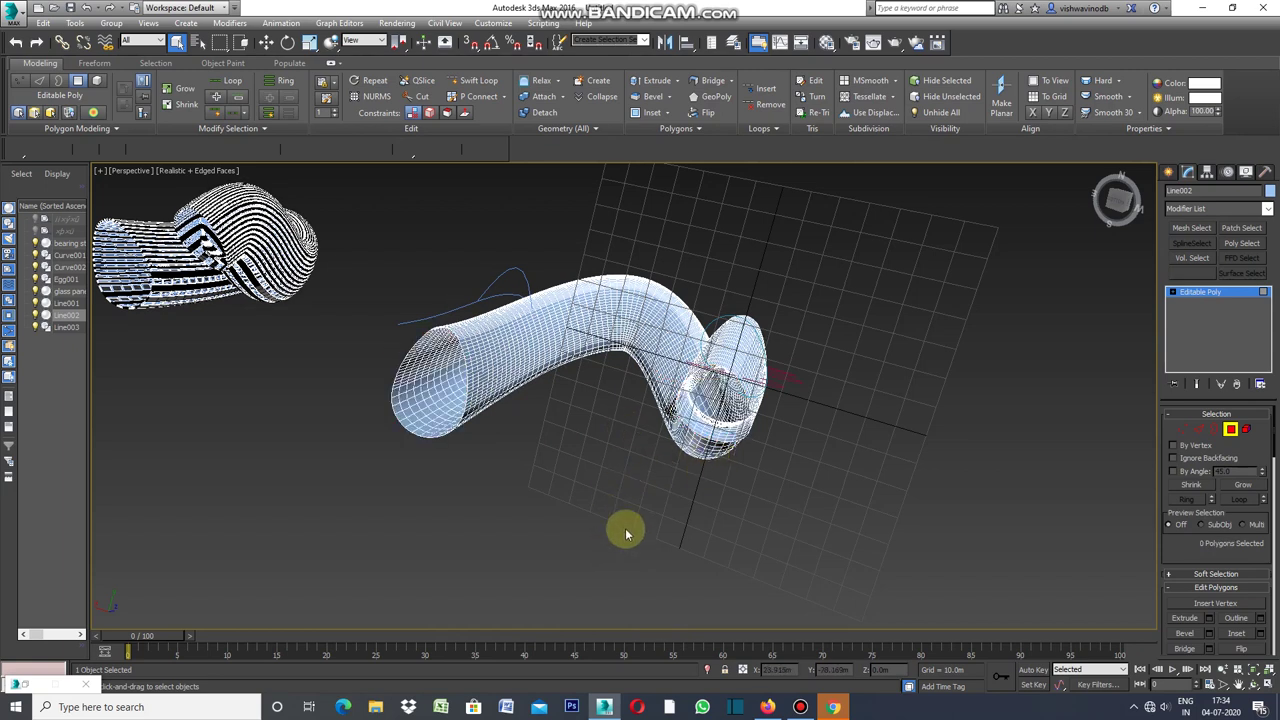
{"action": "left_click", "coordinate": [1240, 686]}
{"action": "left_click_drag", "start_coordinate": [534, 449], "coordinate": [709, 509]}
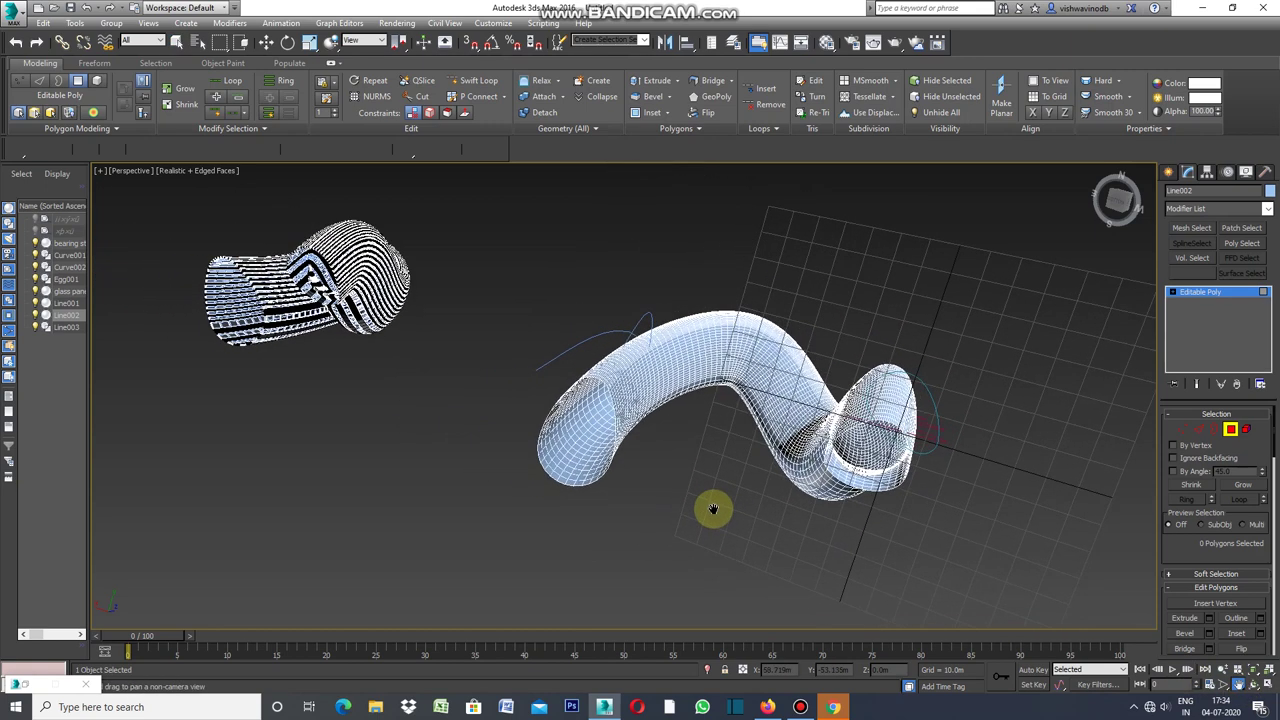
- Dot-loop every other end edge, ring it along the tube, and convert to polygon strips
{"action": "key", "text": "Escape"}
{"action": "key", "text": "2"}
{"action": "scroll", "coordinate": [569, 342], "scroll_direction": "up", "scroll_amount": 6}
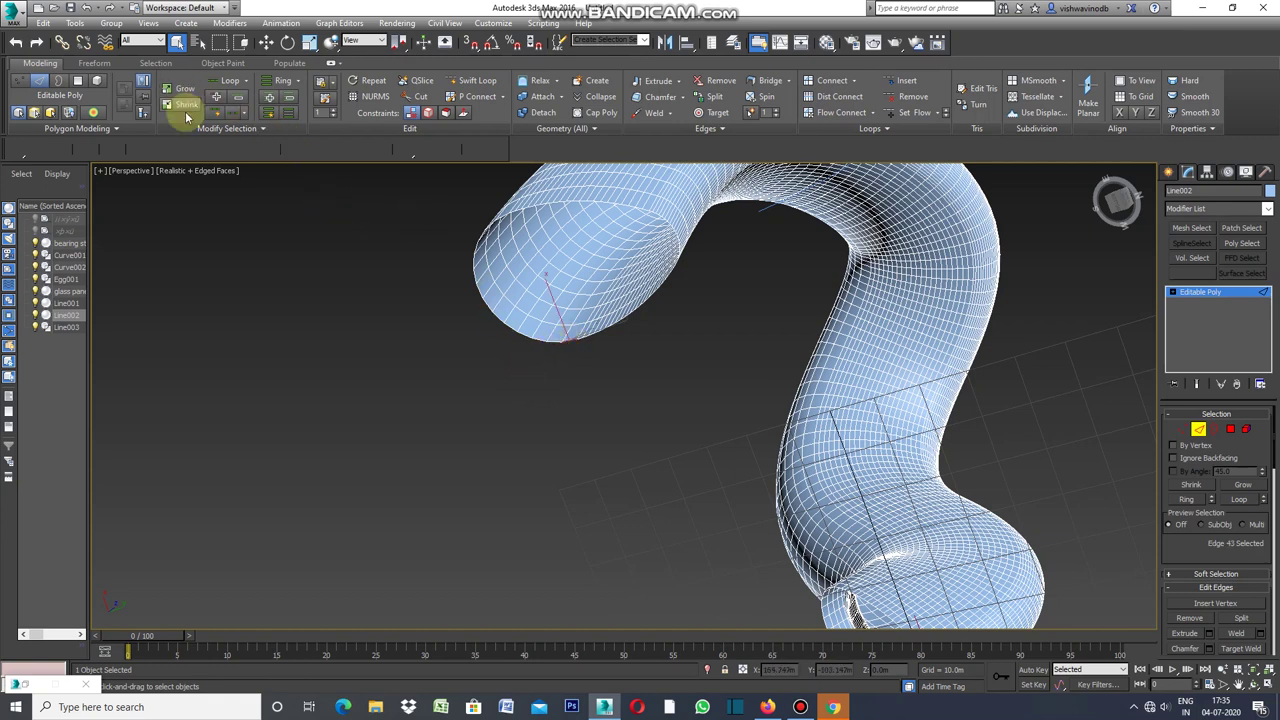
{"action": "left_click", "coordinate": [246, 83]}
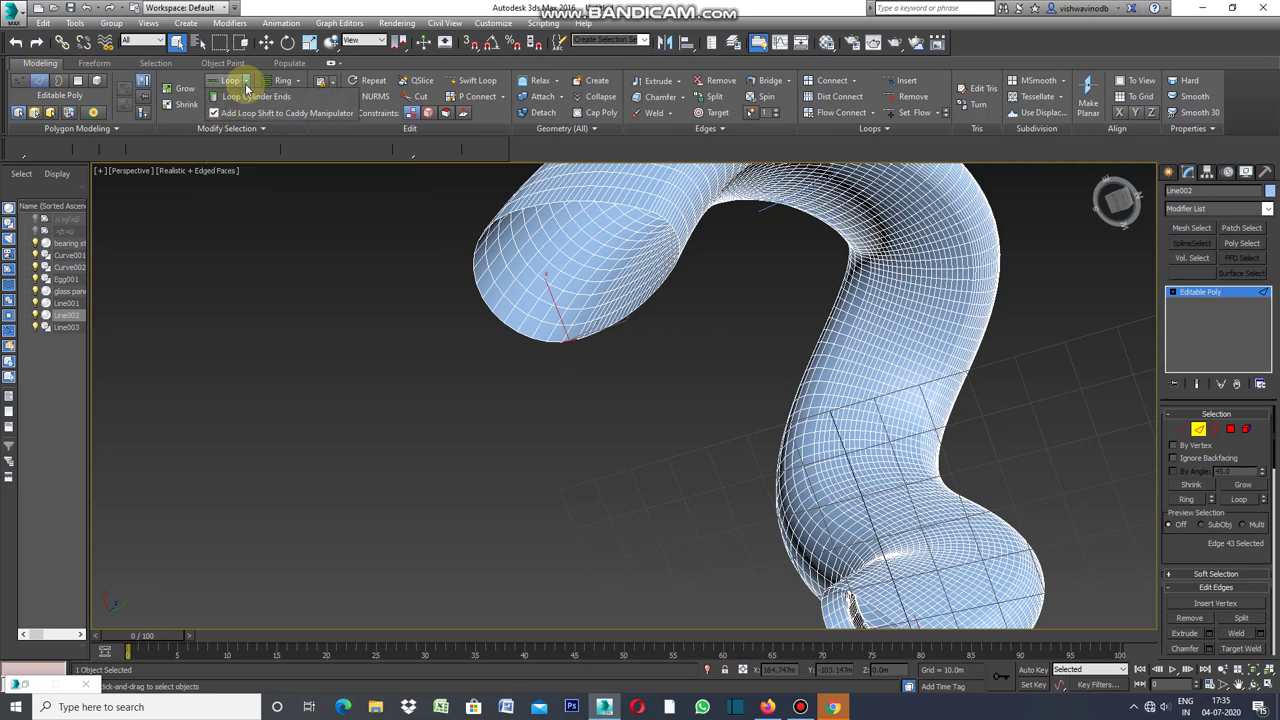
{"action": "left_click", "coordinate": [246, 86]}
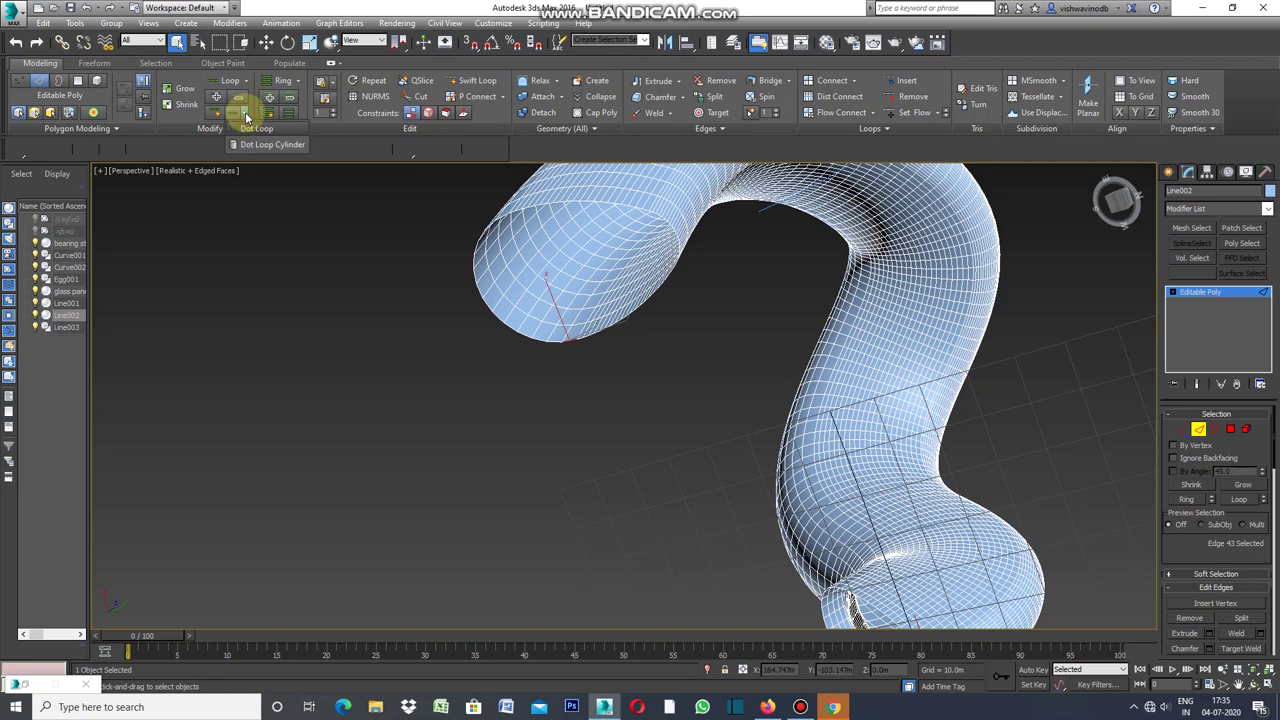
{"action": "left_click", "coordinate": [246, 112]}
{"action": "left_click", "coordinate": [258, 129]}
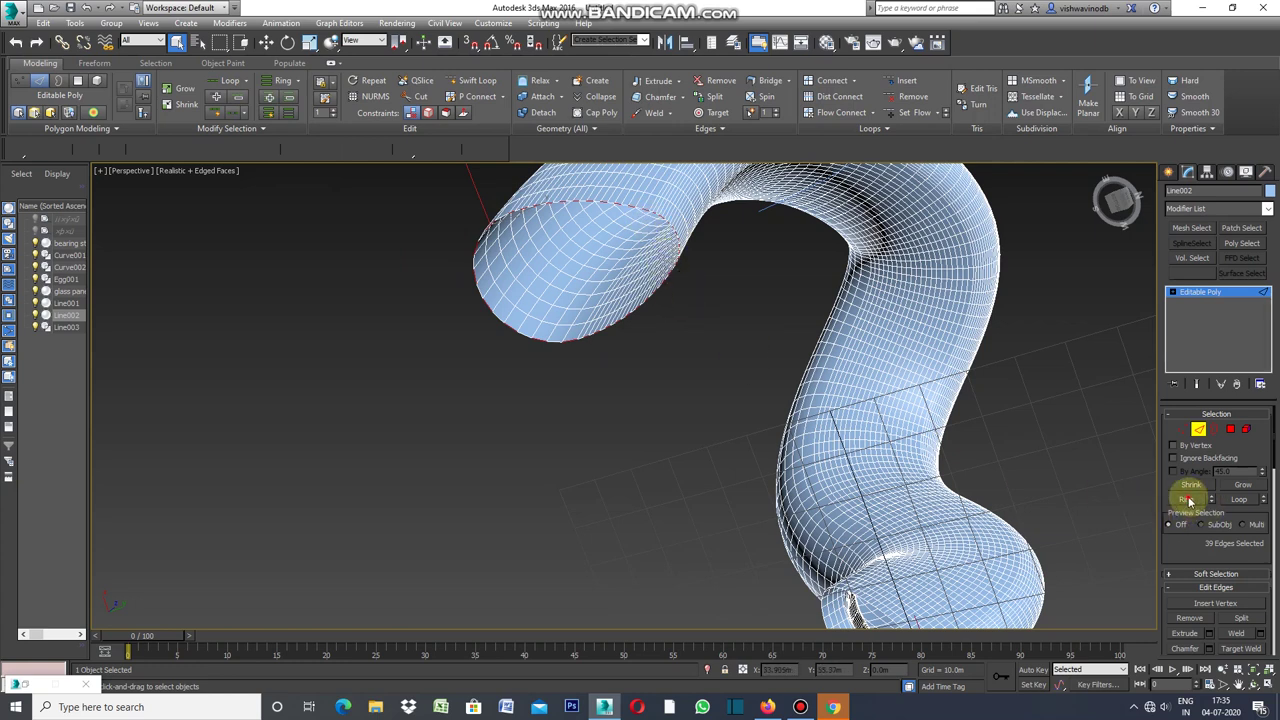
{"action": "left_click", "coordinate": [1188, 500]}
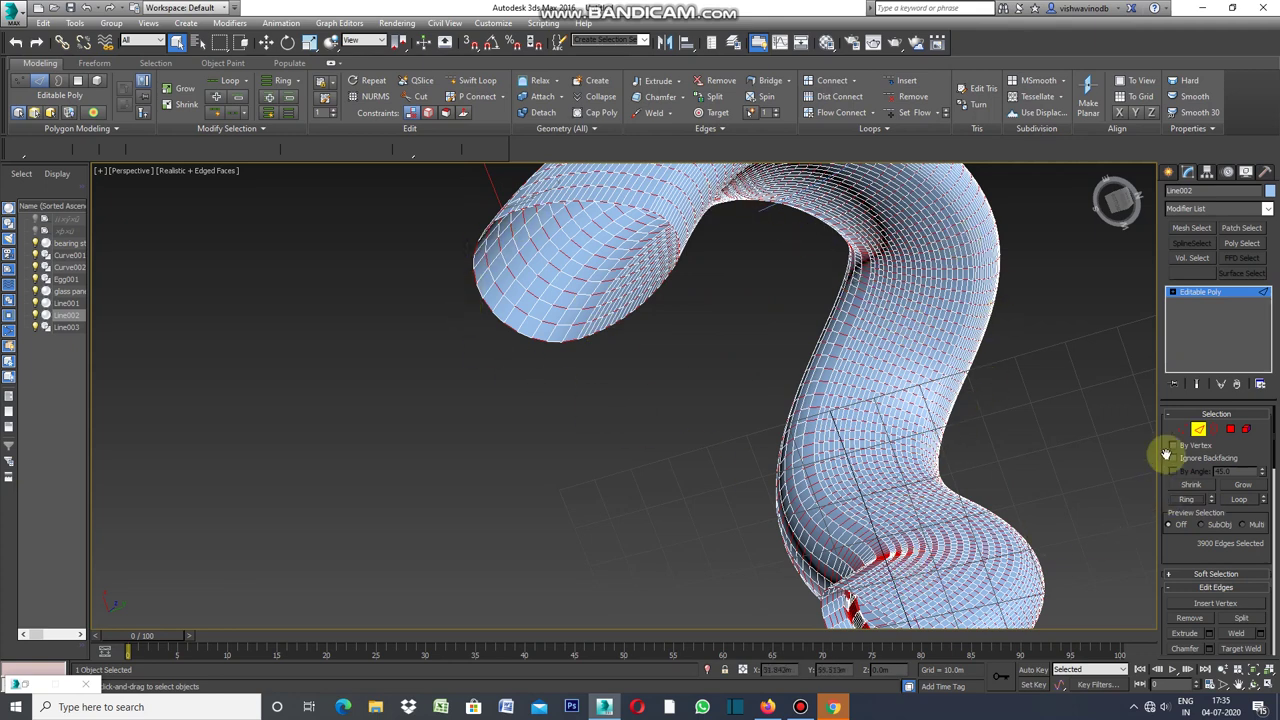
{"action": "left_click", "coordinate": [1230, 429]}
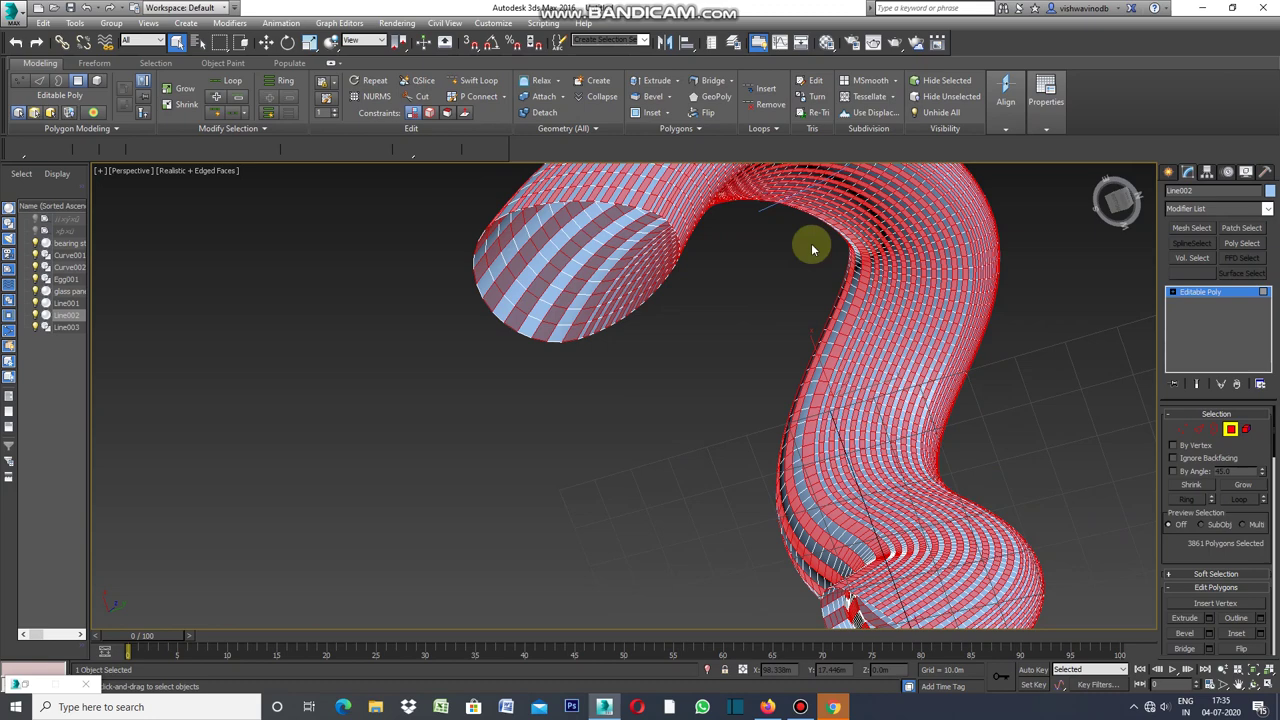
{"action": "left_click", "coordinate": [1254, 685]}
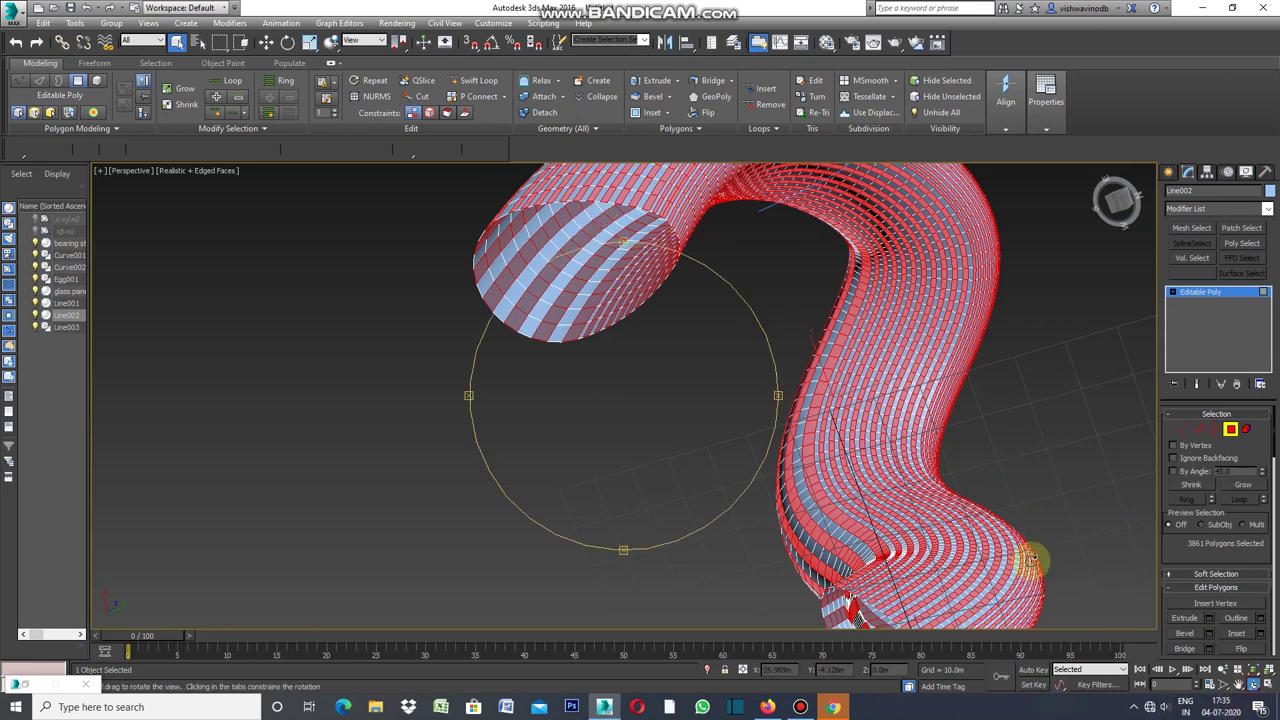
{"action": "mouse_move", "coordinate": [775, 402]}
{"action": "left_mouse_down"}
{"action": "mouse_move", "coordinate": [711, 458]}
{"action": "mouse_move", "coordinate": [726, 480]}
{"action": "mouse_move", "coordinate": [794, 500]}
{"action": "mouse_move", "coordinate": [766, 486]}
{"action": "mouse_move", "coordinate": [691, 543]}
{"action": "mouse_move", "coordinate": [654, 543]}
{"action": "mouse_move", "coordinate": [691, 534]}
{"action": "mouse_move", "coordinate": [757, 466]}
{"action": "mouse_move", "coordinate": [814, 480]}
{"action": "mouse_move", "coordinate": [680, 451]}
{"action": "mouse_move", "coordinate": [509, 443]}
{"action": "mouse_move", "coordinate": [589, 466]}
{"action": "mouse_move", "coordinate": [715, 411]}
{"action": "left_mouse_up"}
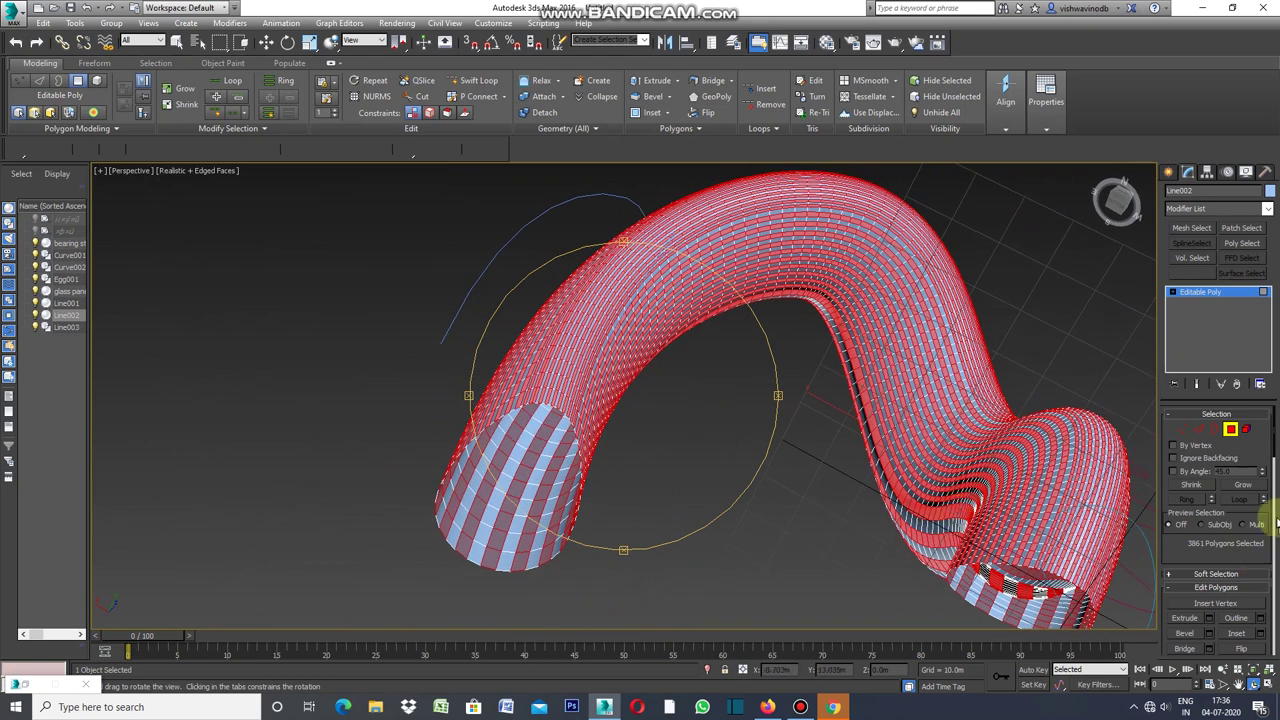
{"action": "left_click_drag", "start_coordinate": [1276, 440], "coordinate": [1274, 520]}
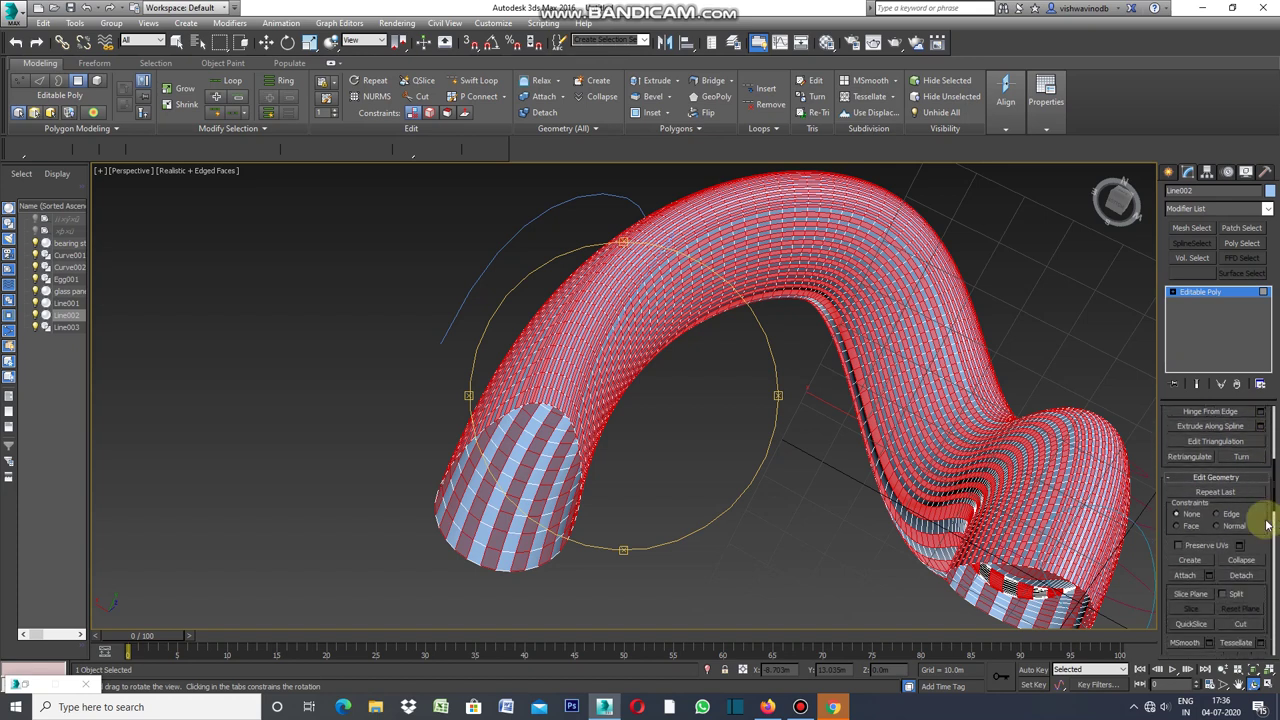
- Detach the selected face strips into a new object named strct
{"action": "left_click", "coordinate": [1240, 576]}
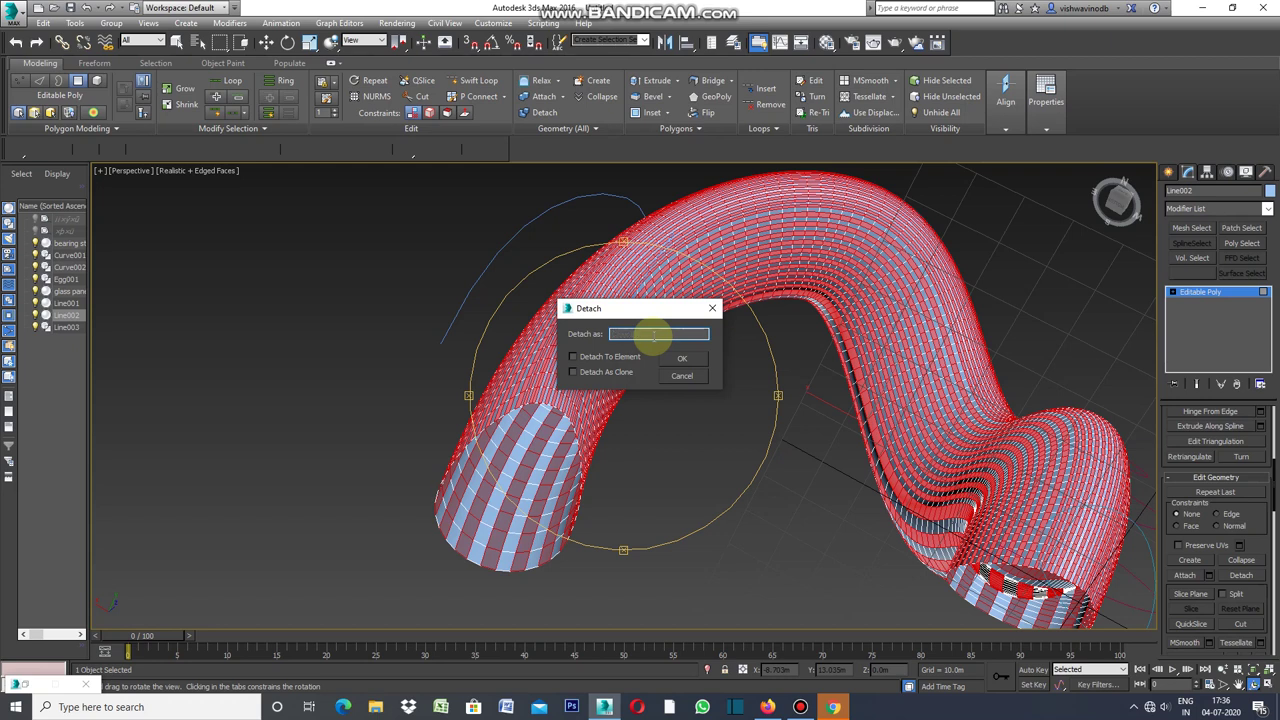
{"action": "type", "text": "st"}
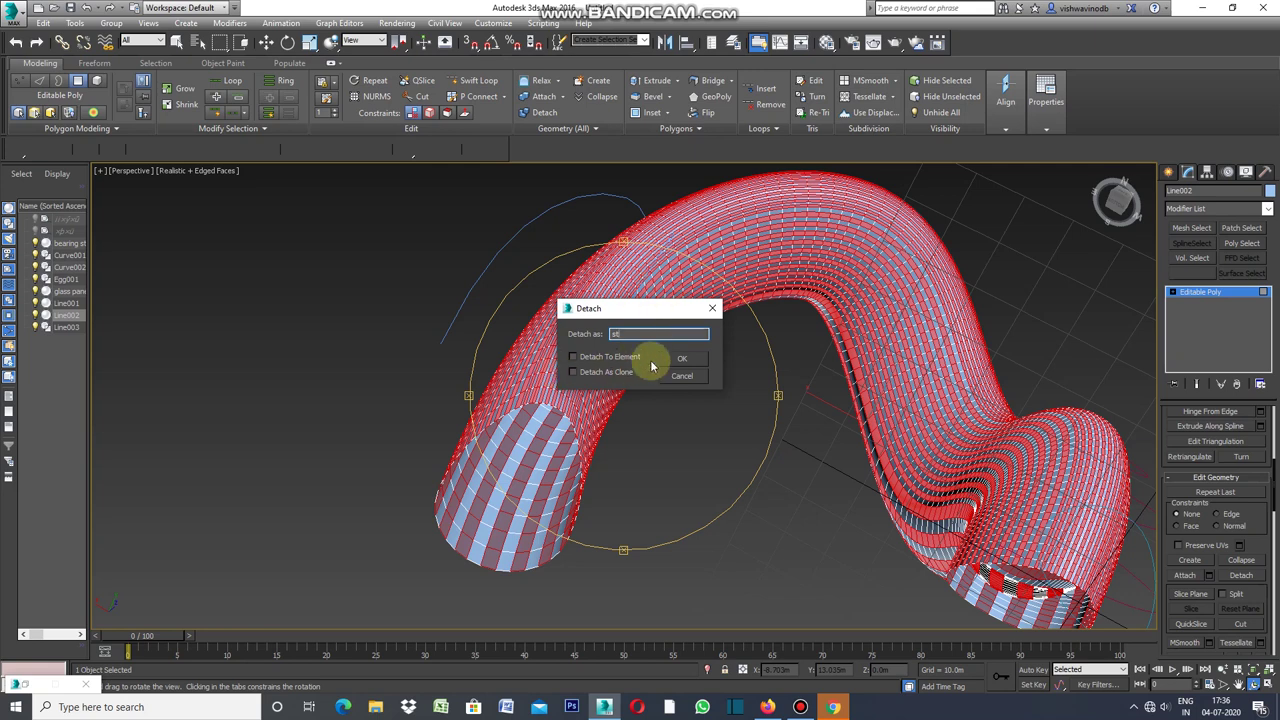
{"action": "type", "text": "rct"}
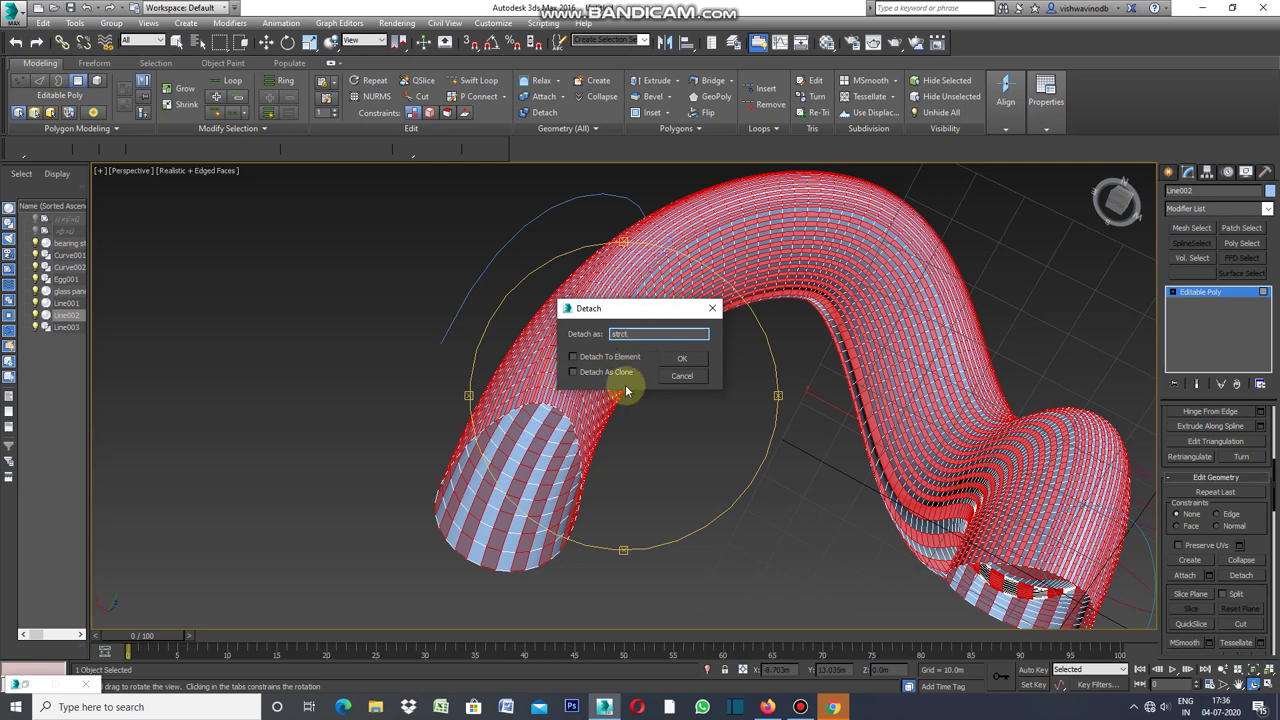
{"action": "left_click", "coordinate": [689, 361]}
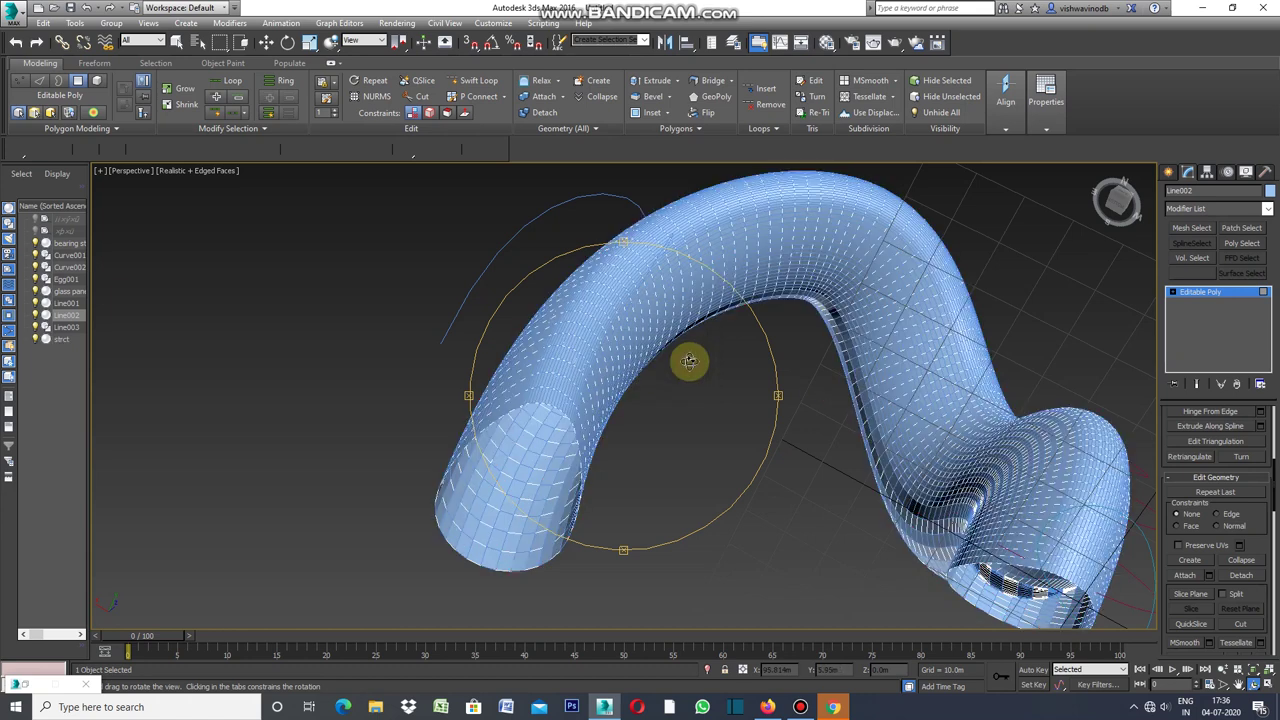
{"action": "left_click", "coordinate": [1270, 191]}
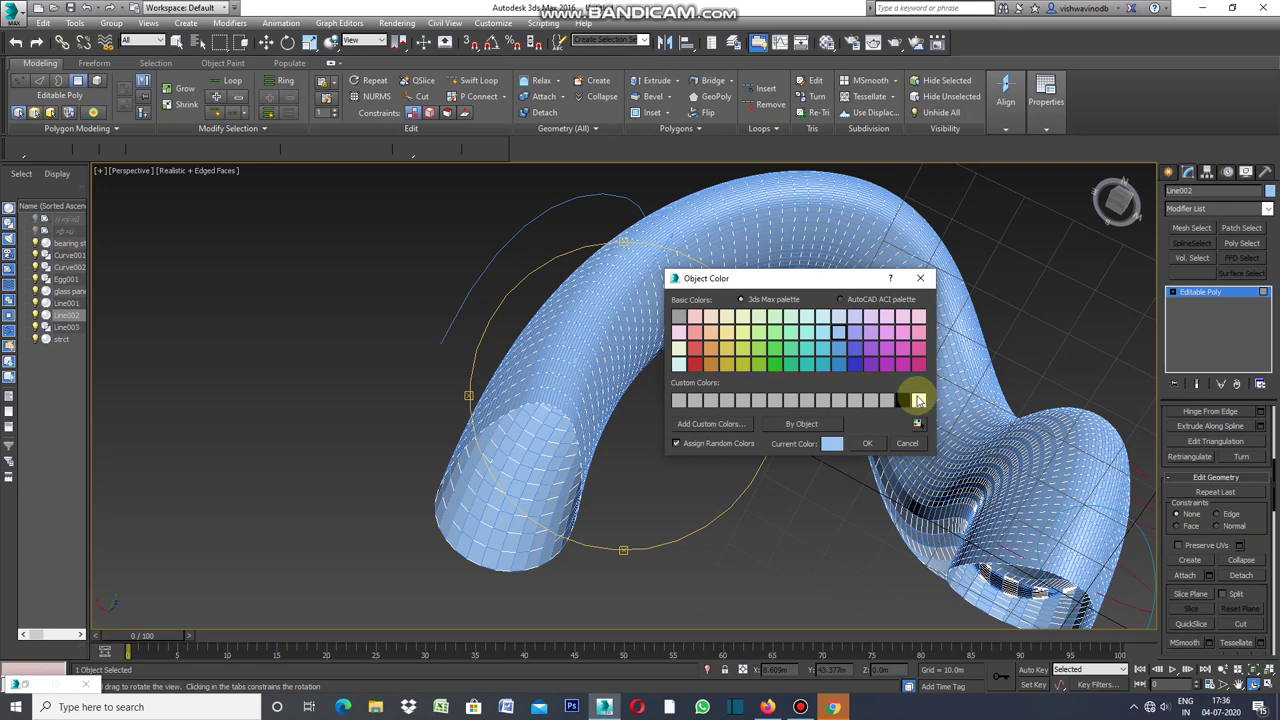
- Give the remaining tube a dark object colour and rename it 's struc'
{"action": "left_click", "coordinate": [867, 443]}
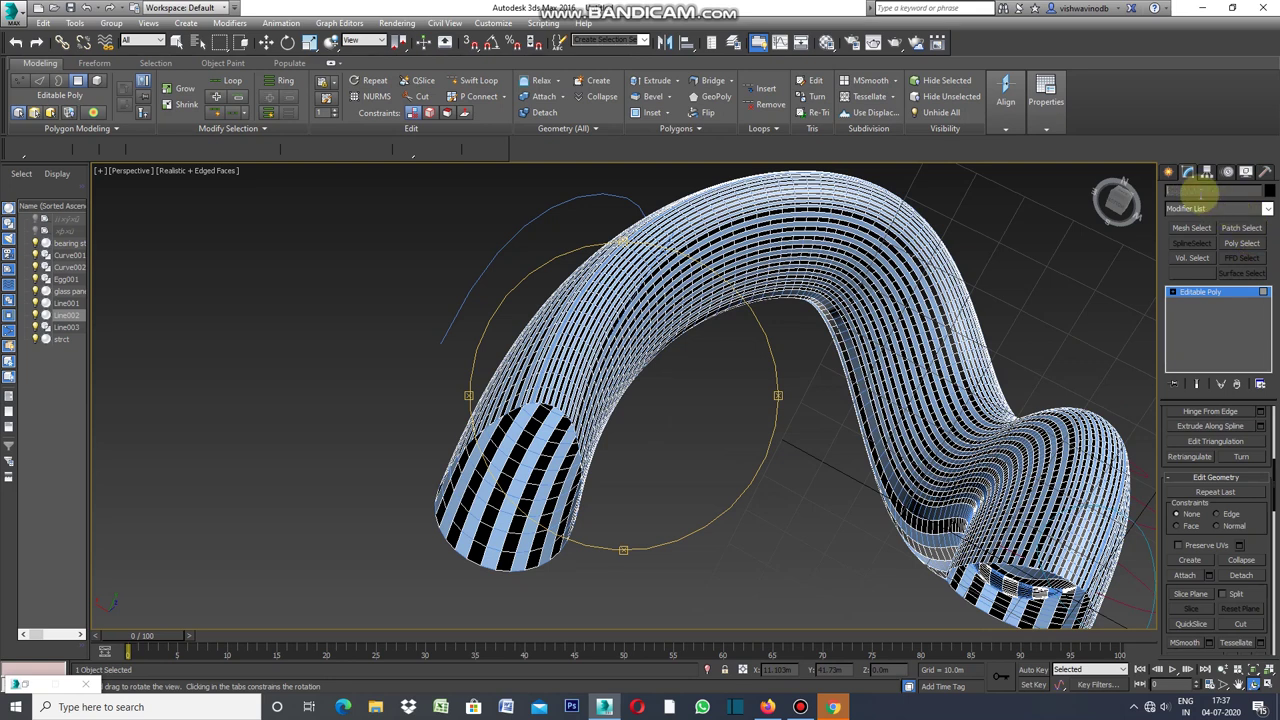
{"action": "left_click", "coordinate": [1200, 190]}
{"action": "type", "text": "s struc"}
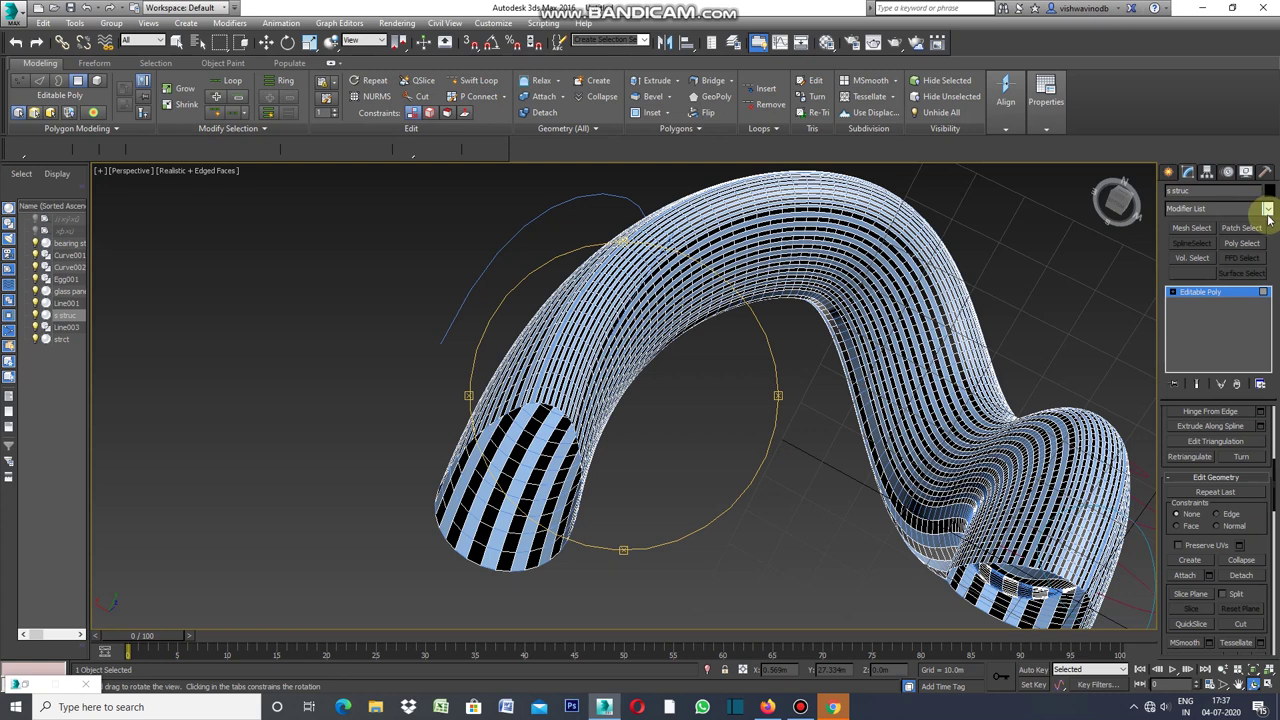
- Add a Shell modifier from the Object-Space list to thicken the 's struc' tube
{"action": "left_click", "coordinate": [1268, 212]}
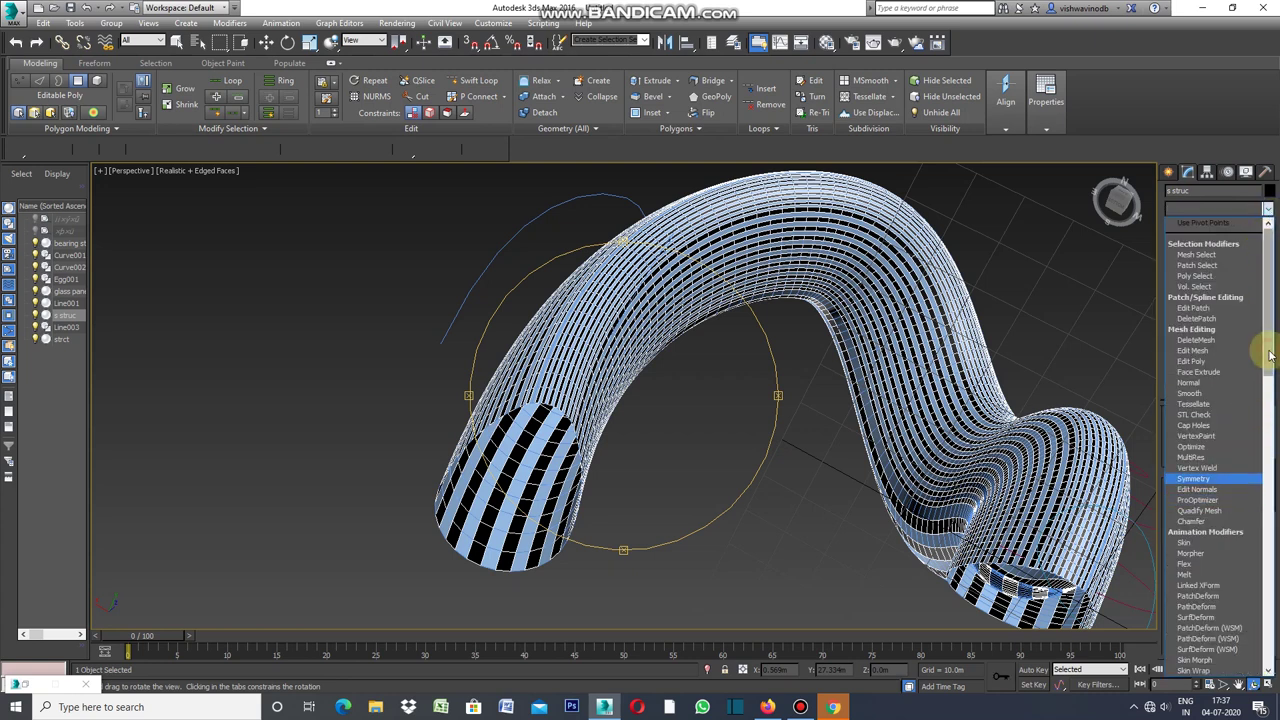
{"action": "left_click_drag", "start_coordinate": [1271, 355], "coordinate": [1274, 484]}
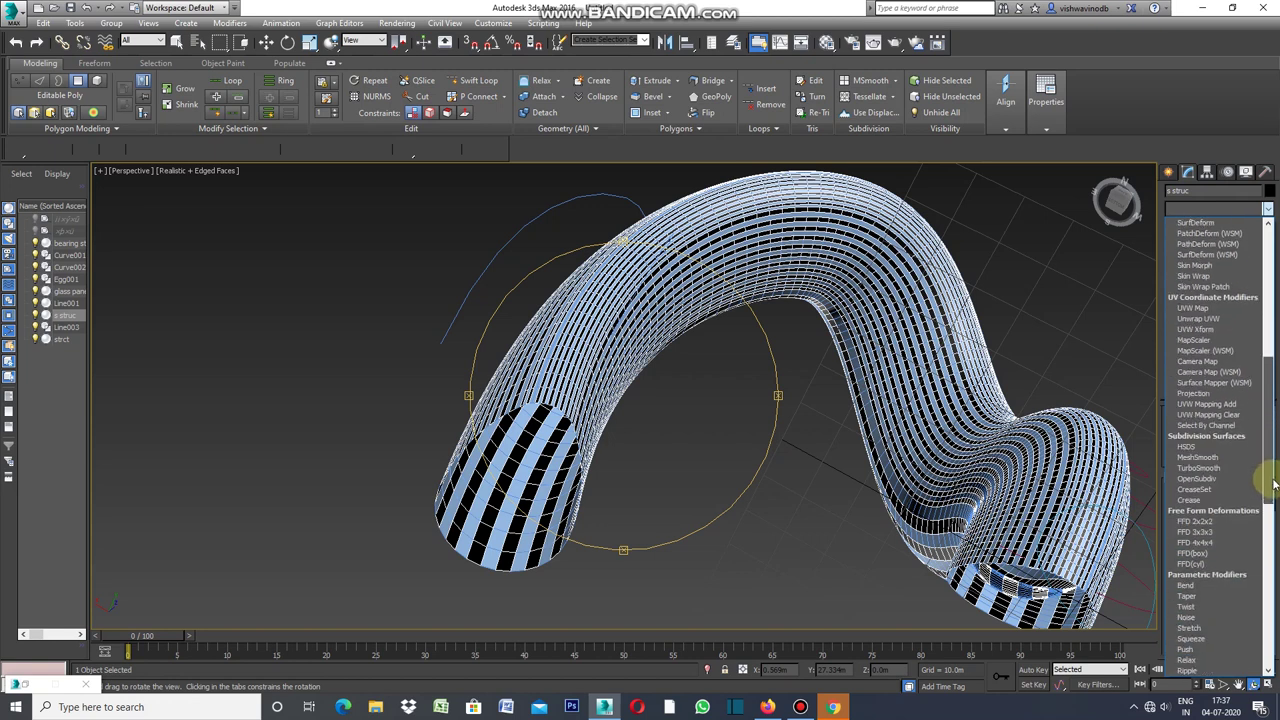
{"action": "left_click_drag", "start_coordinate": [1274, 484], "coordinate": [1270, 557]}
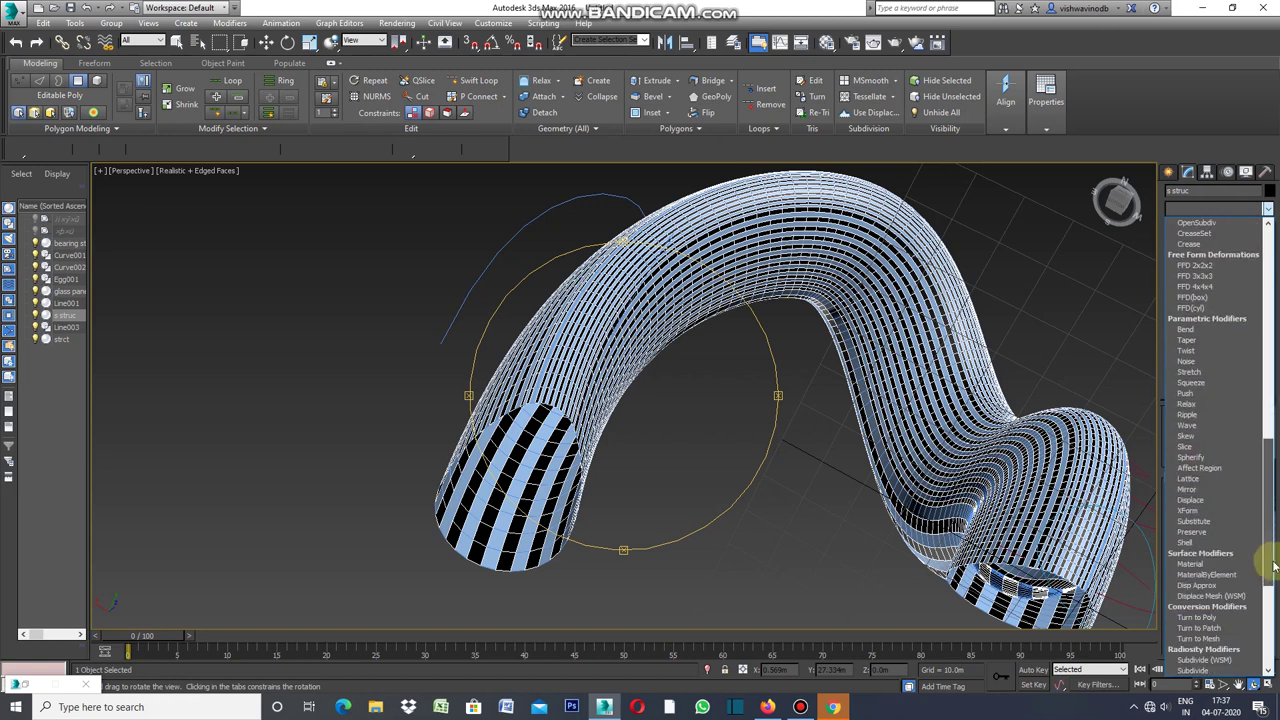
{"action": "left_click", "coordinate": [1200, 543]}
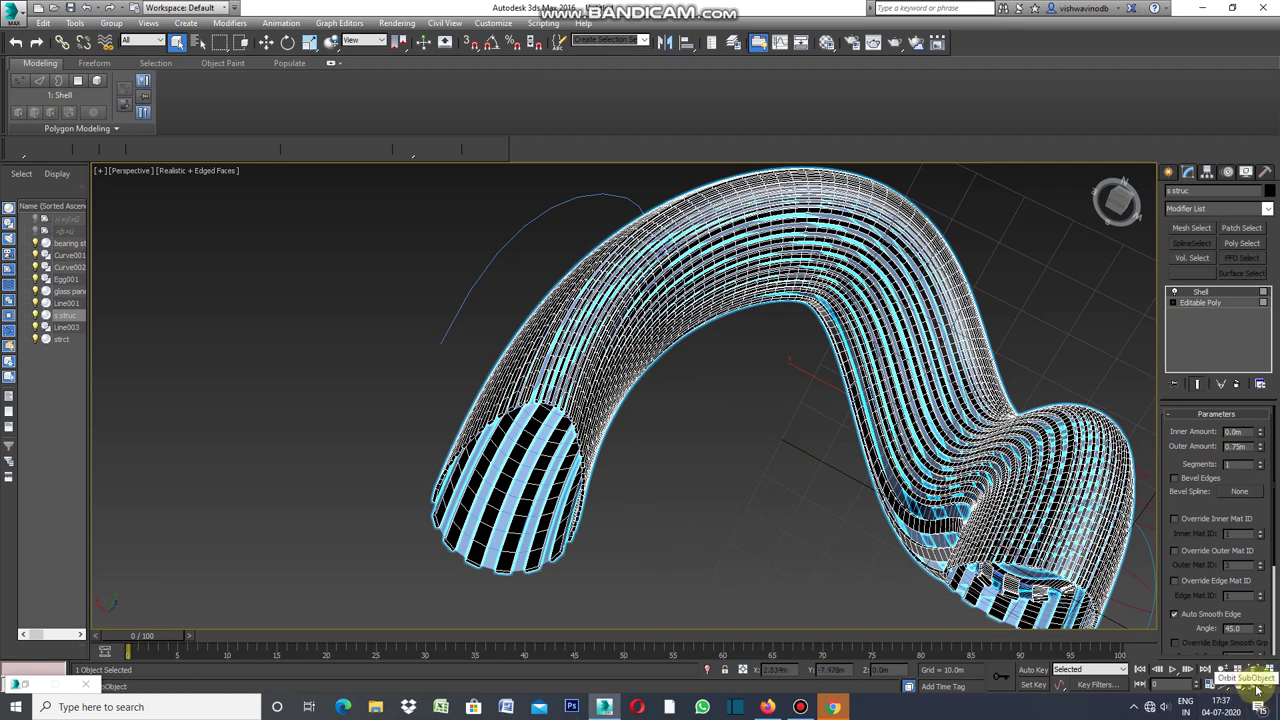
- Orbit and zoom in to inspect the shelled tube's thickness up close
{"action": "left_click", "coordinate": [1240, 686]}
{"action": "mouse_move", "coordinate": [778, 402]}
{"action": "left_mouse_down"}
{"action": "mouse_move", "coordinate": [855, 425]}
{"action": "mouse_move", "coordinate": [926, 409]}
{"action": "mouse_move", "coordinate": [928, 424]}
{"action": "left_mouse_up"}
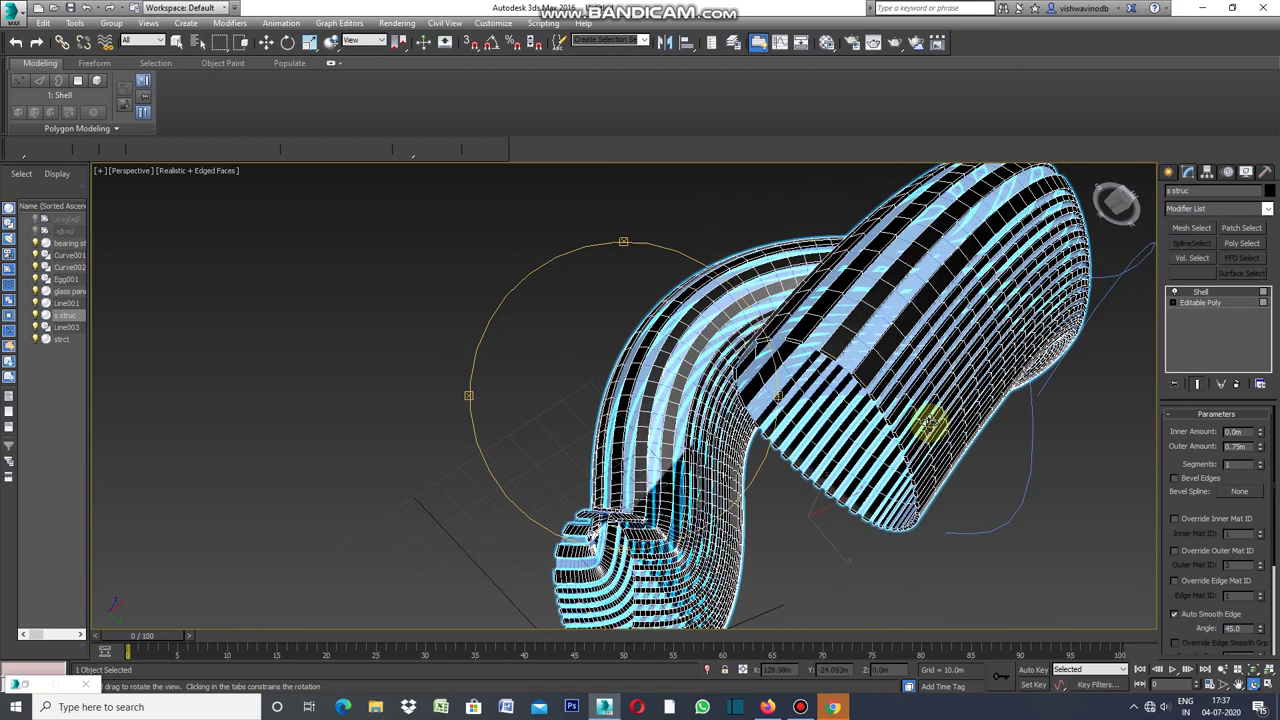
{"action": "left_click", "coordinate": [1222, 684]}
{"action": "scroll", "coordinate": [894, 411], "scroll_direction": "up", "scroll_amount": 2}
{"action": "scroll", "coordinate": [903, 374], "scroll_direction": "up", "scroll_amount": 3}
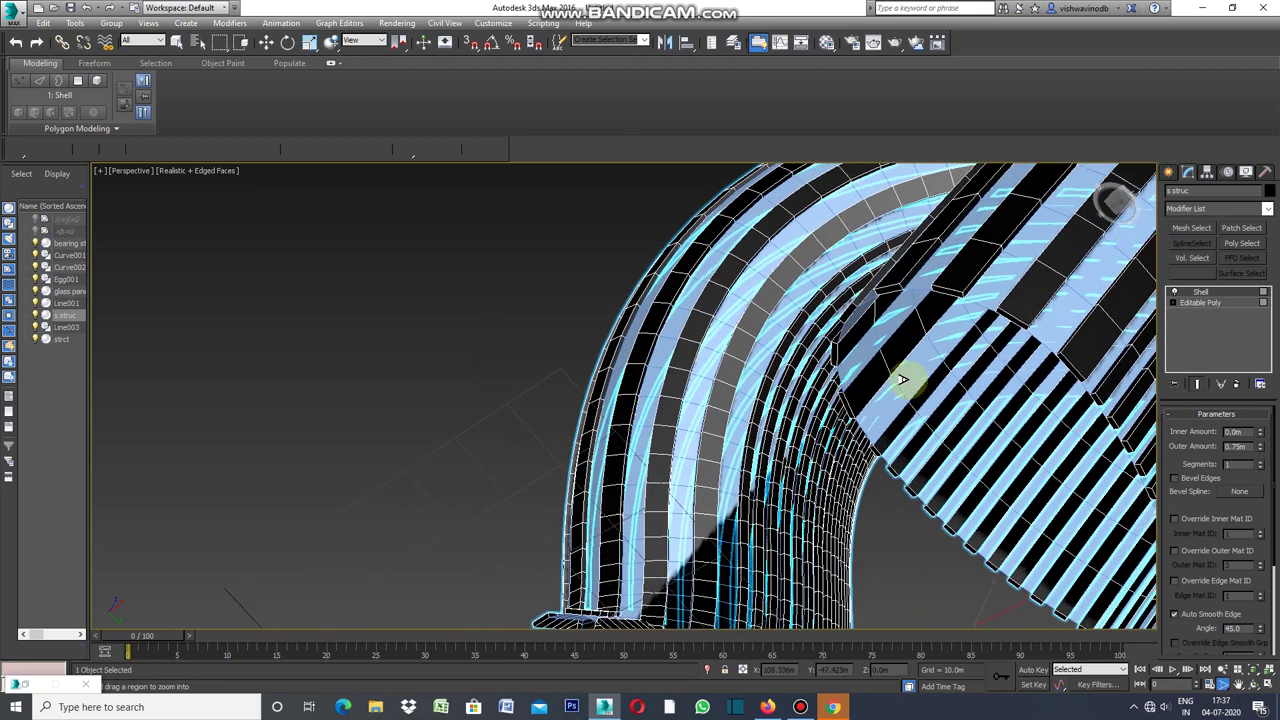
{"action": "scroll", "coordinate": [903, 378], "scroll_direction": "up", "scroll_amount": 2}
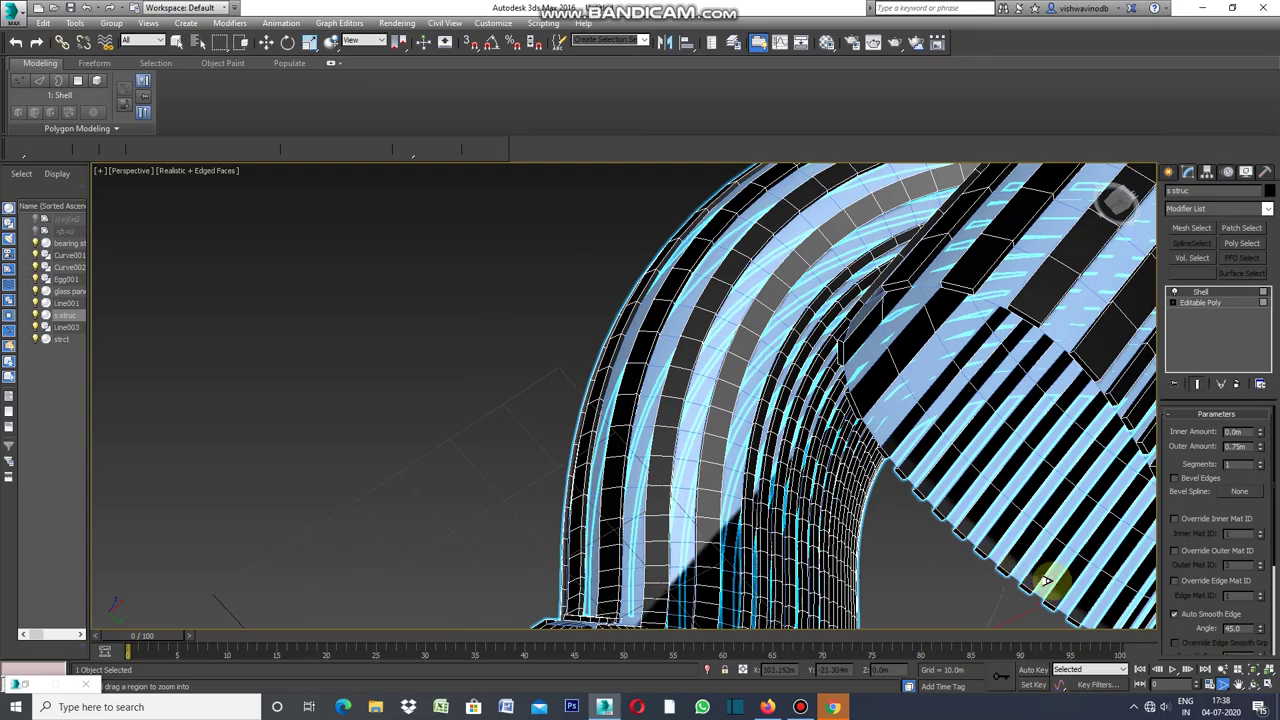
- Select the strct object and show its modifier stack
{"action": "left_click", "coordinate": [1240, 686]}
{"action": "left_click_drag", "start_coordinate": [966, 489], "coordinate": [470, 428]}
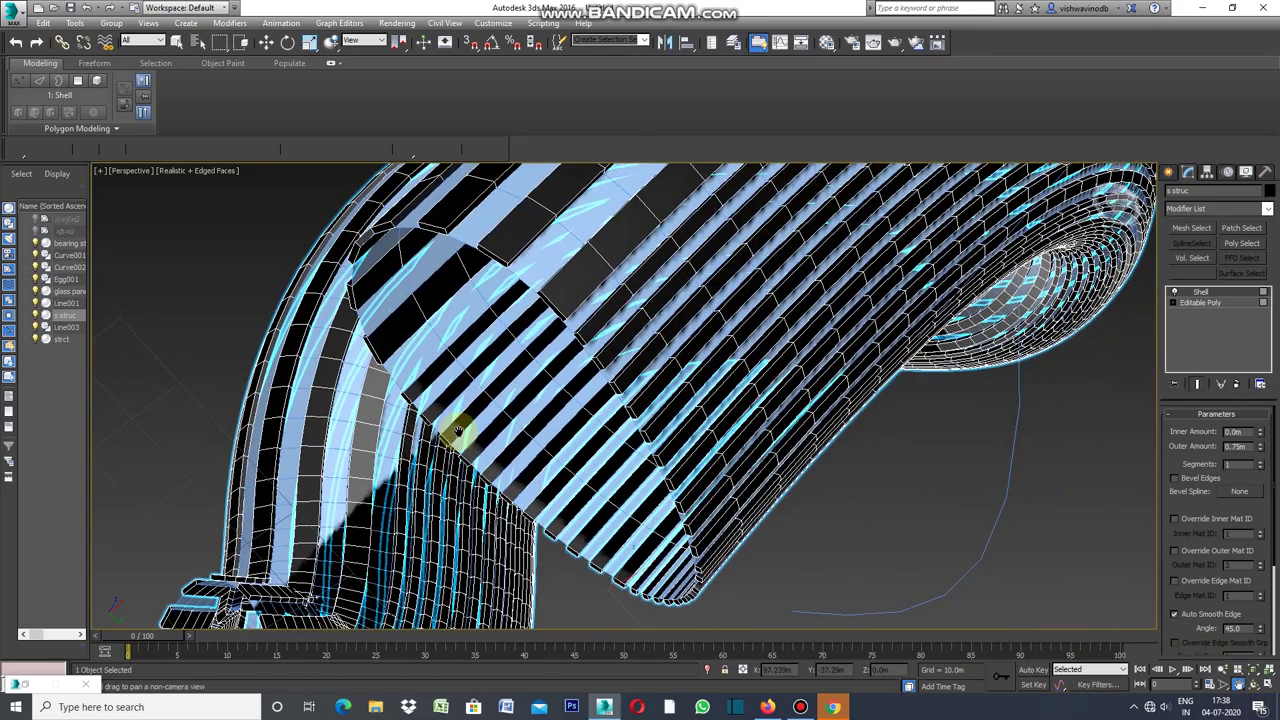
{"action": "scroll", "coordinate": [460, 428], "scroll_direction": "up", "scroll_amount": 4}
{"action": "left_click", "coordinate": [520, 404]}
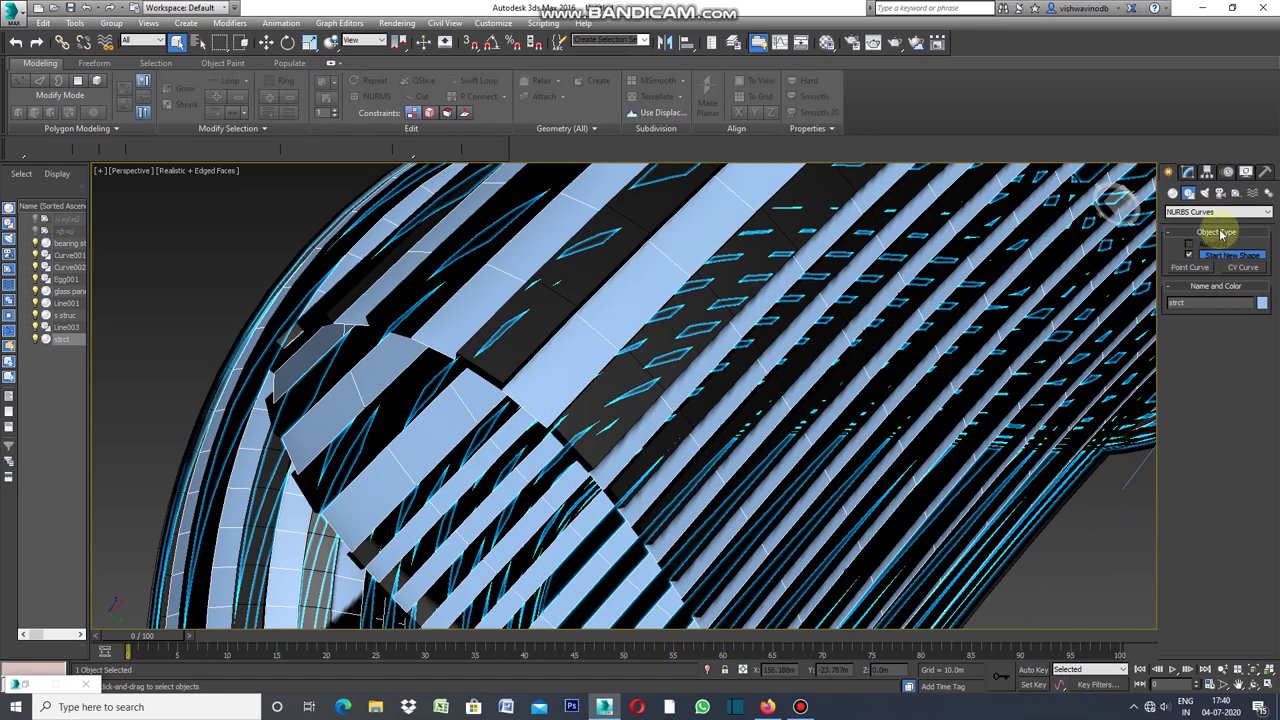
{"action": "left_click", "coordinate": [1190, 173]}
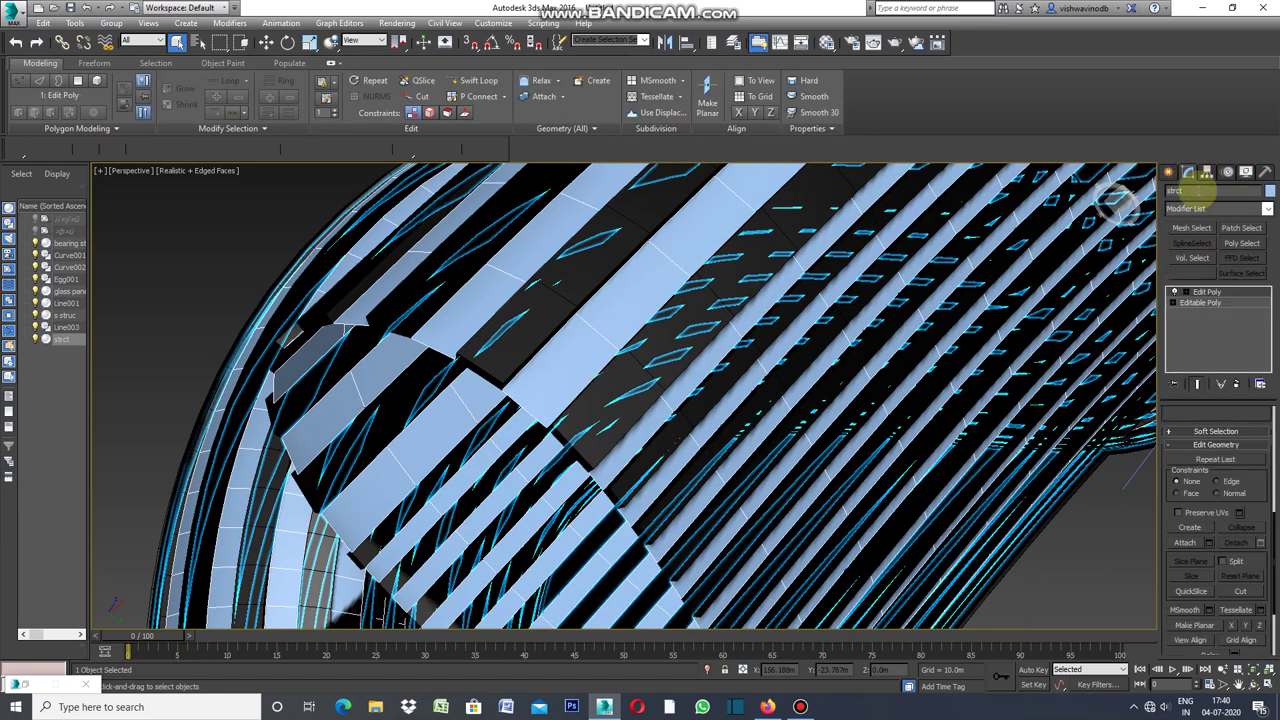
- Enter Polygon level in strct's Edit Poly and select all 3861 faces
{"action": "left_click_drag", "start_coordinate": [1275, 535], "coordinate": [1277, 405]}
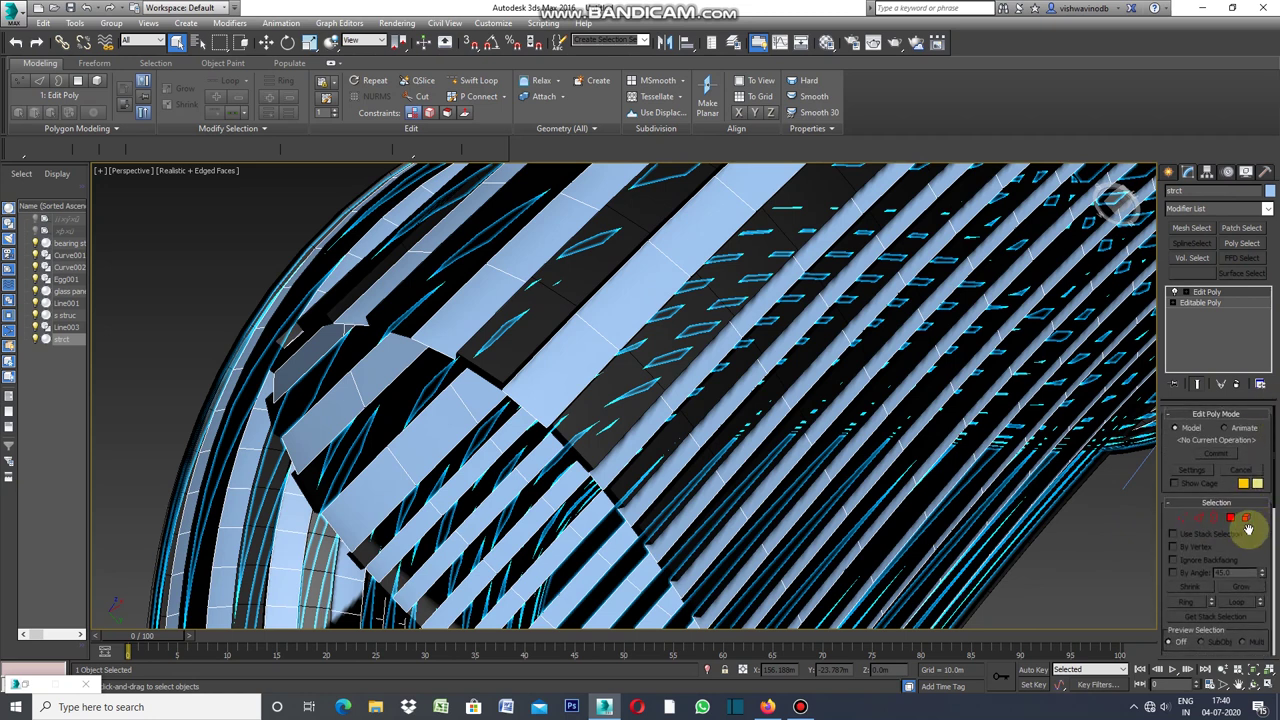
{"action": "left_click", "coordinate": [1231, 518]}
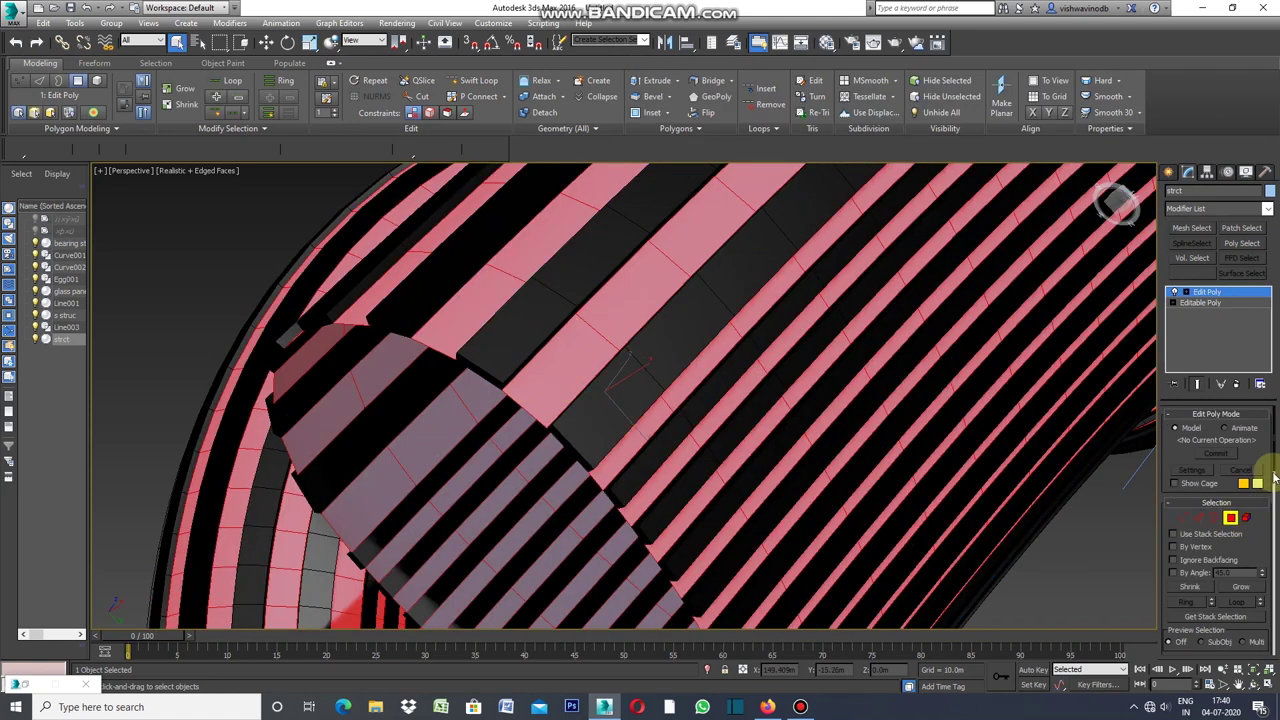
{"action": "scroll", "coordinate": [1276, 455], "scroll_direction": "down", "scroll_amount": 1}
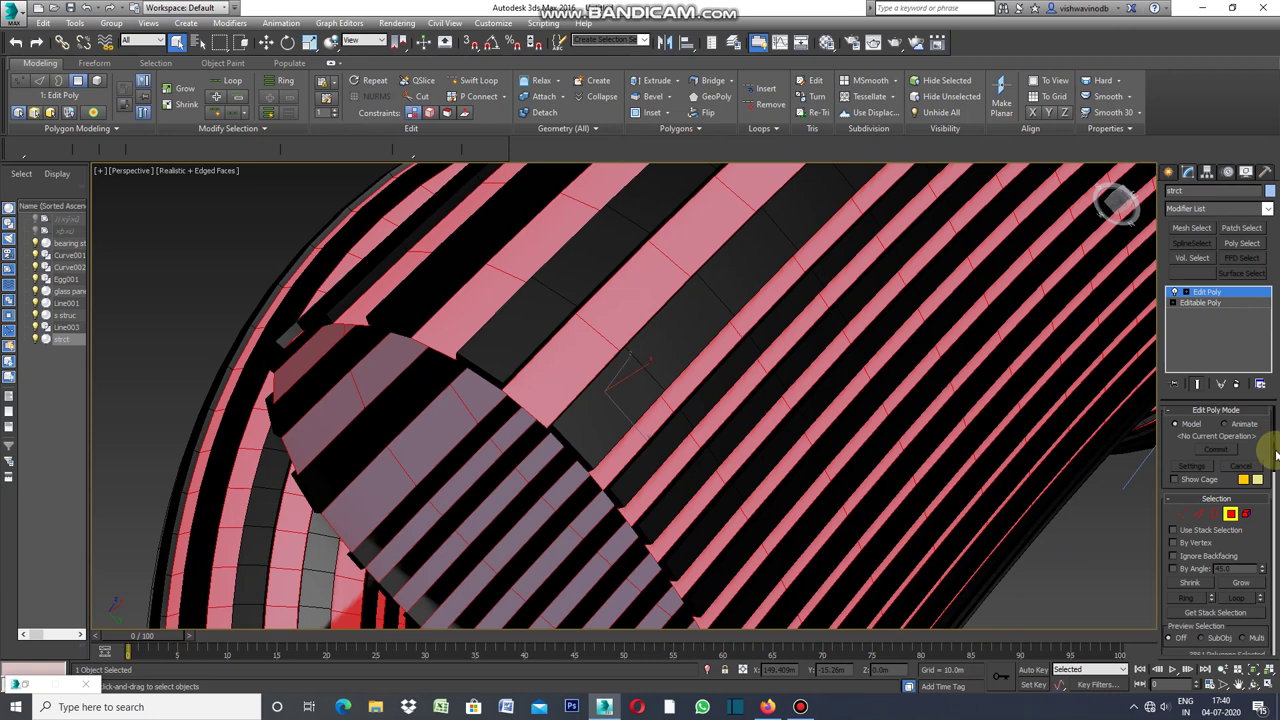
{"action": "scroll", "coordinate": [1276, 450], "scroll_direction": "down", "scroll_amount": 5}
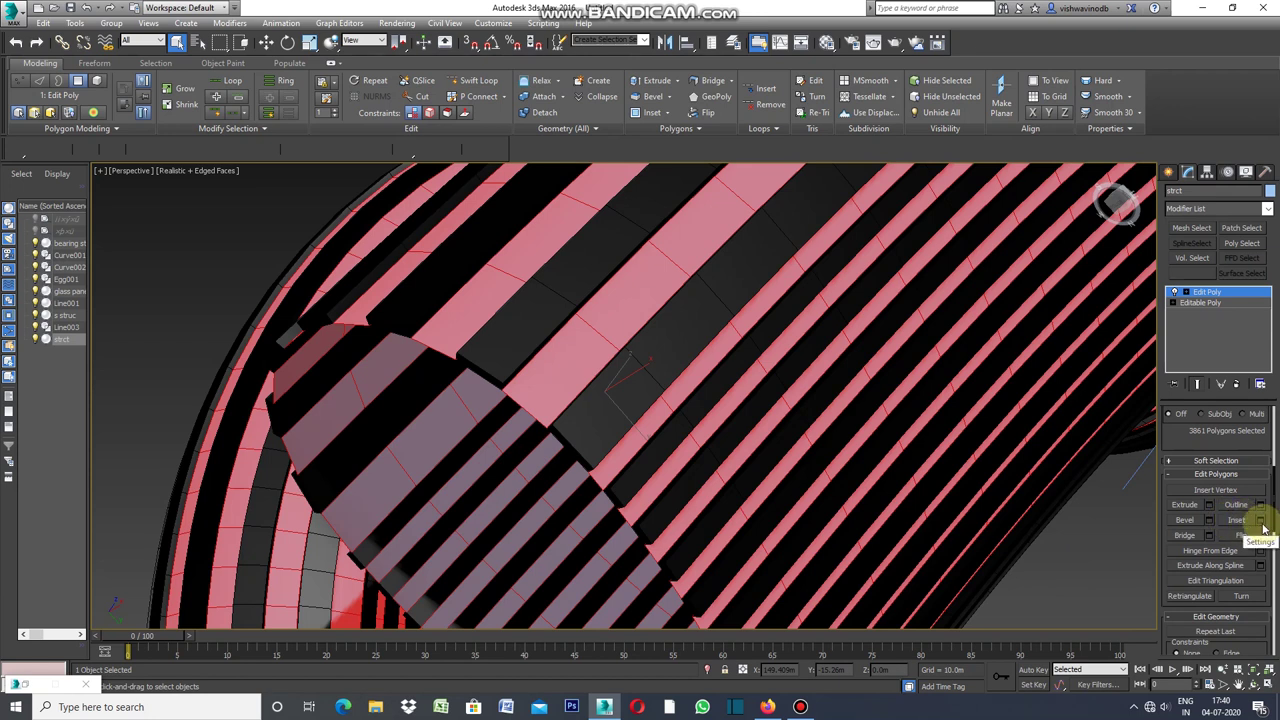
- Inset every strct polygon By Polygon by 0.3m, then detach the panels as a new object
{"action": "left_click", "coordinate": [1263, 527]}
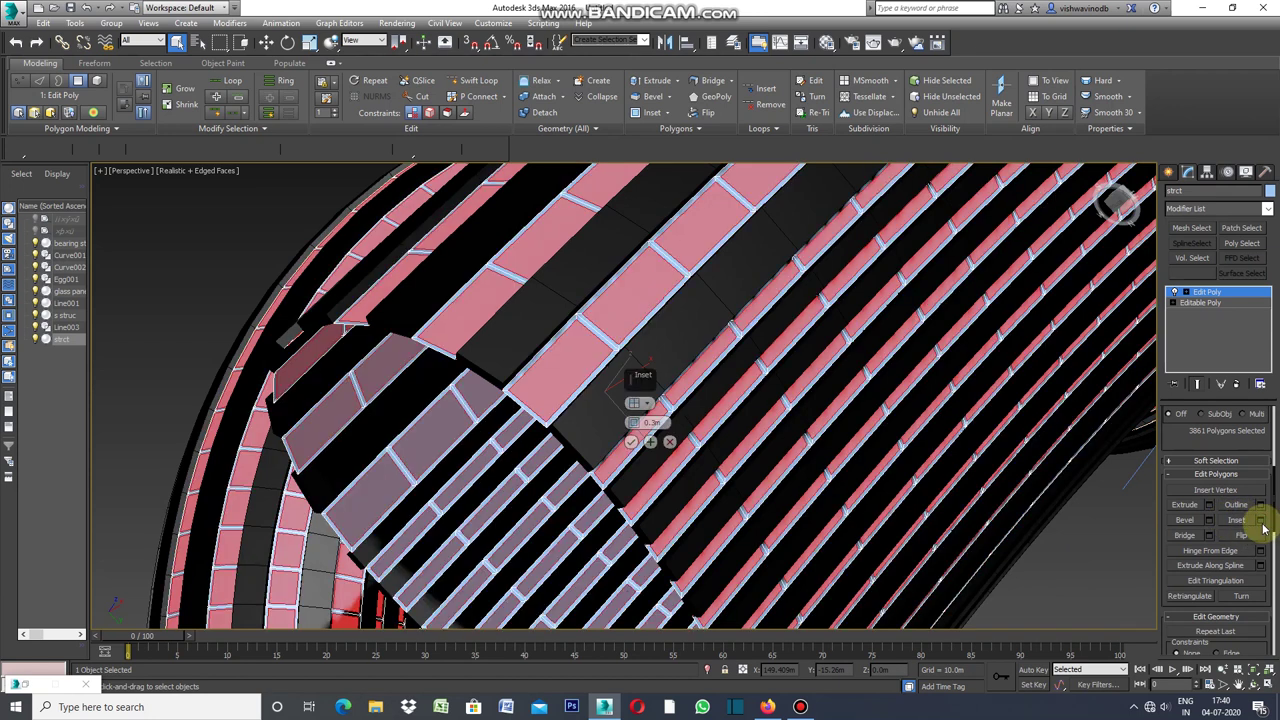
{"action": "left_click", "coordinate": [652, 408]}
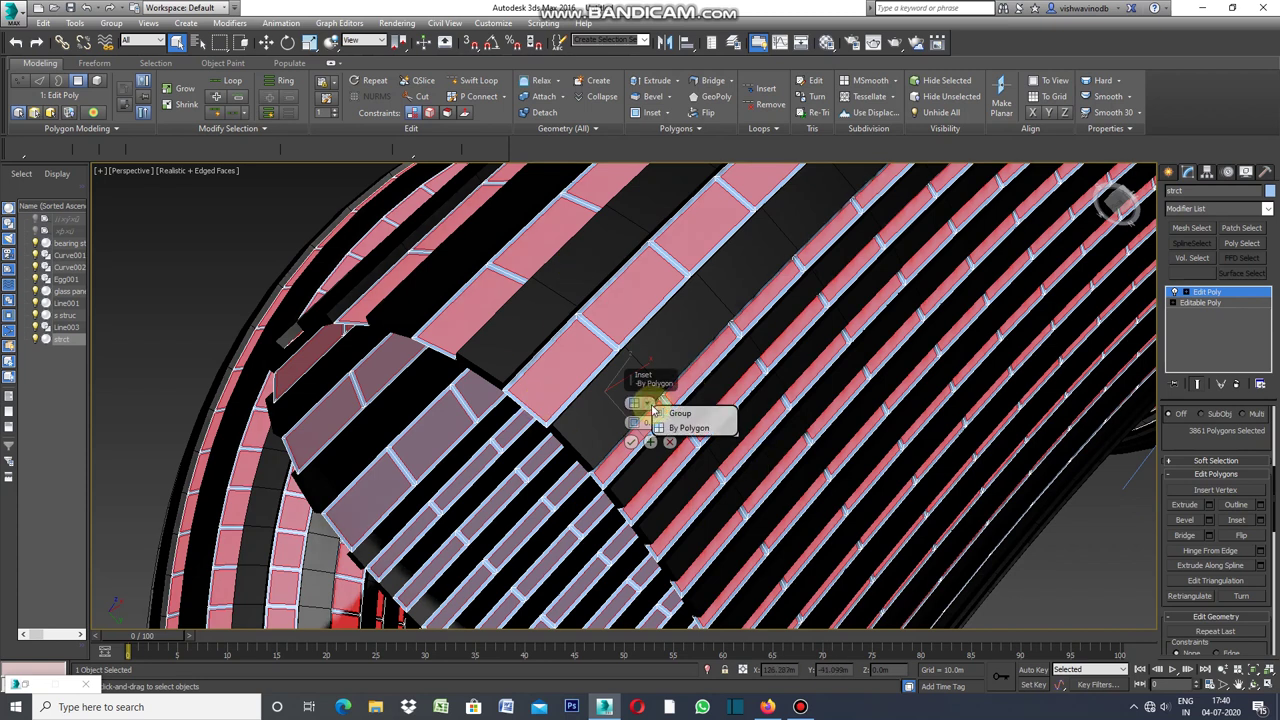
{"action": "left_click", "coordinate": [699, 429]}
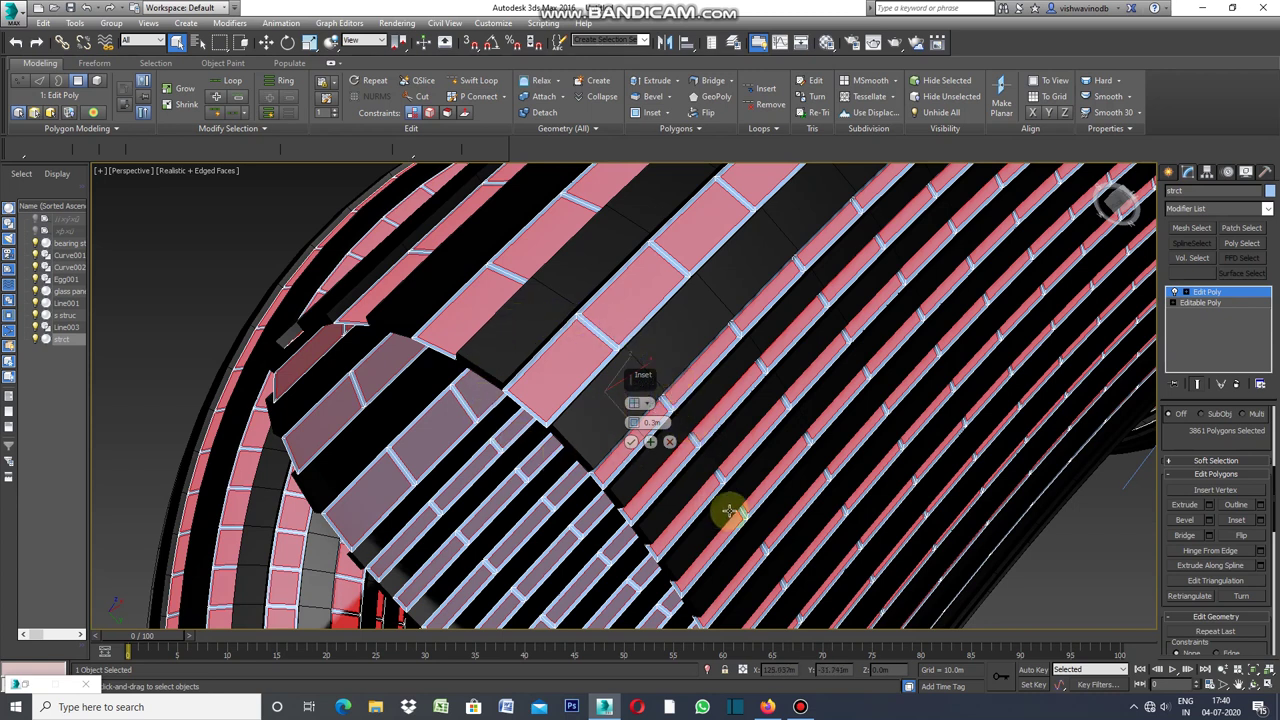
{"action": "left_click", "coordinate": [631, 443]}
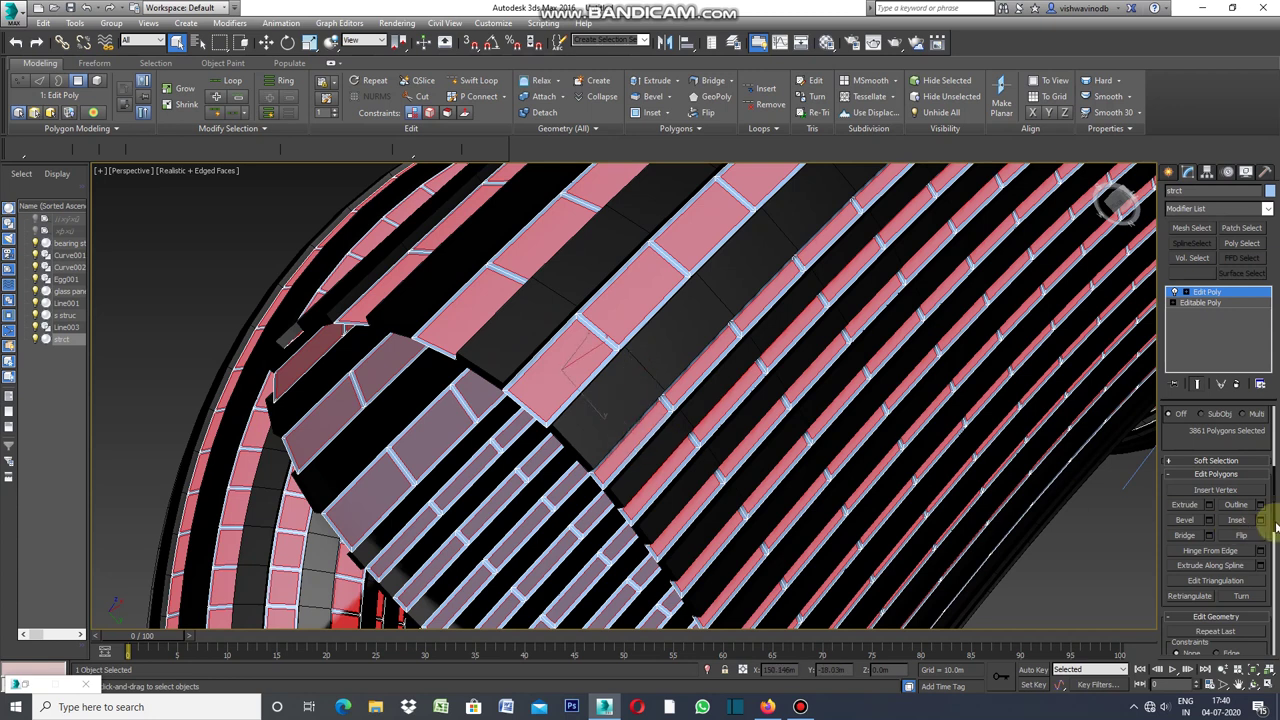
{"action": "left_click_drag", "start_coordinate": [1275, 487], "coordinate": [1226, 560]}
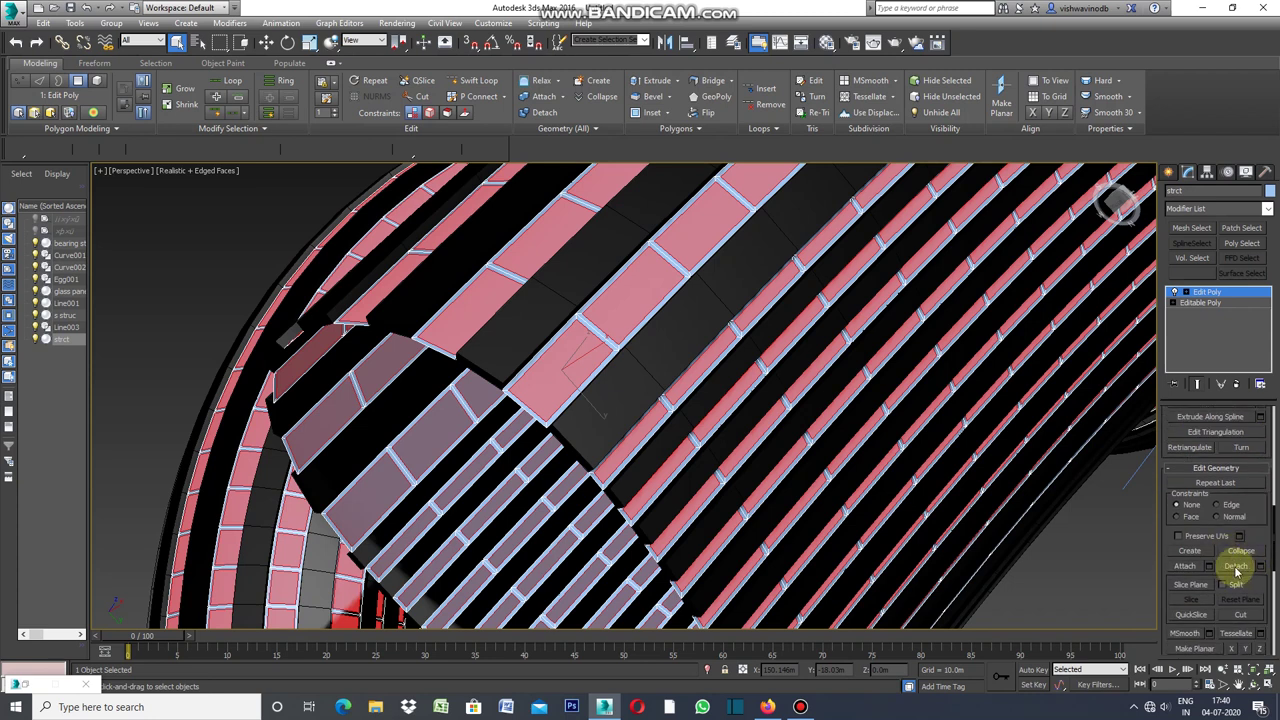
{"action": "left_click", "coordinate": [1235, 567]}
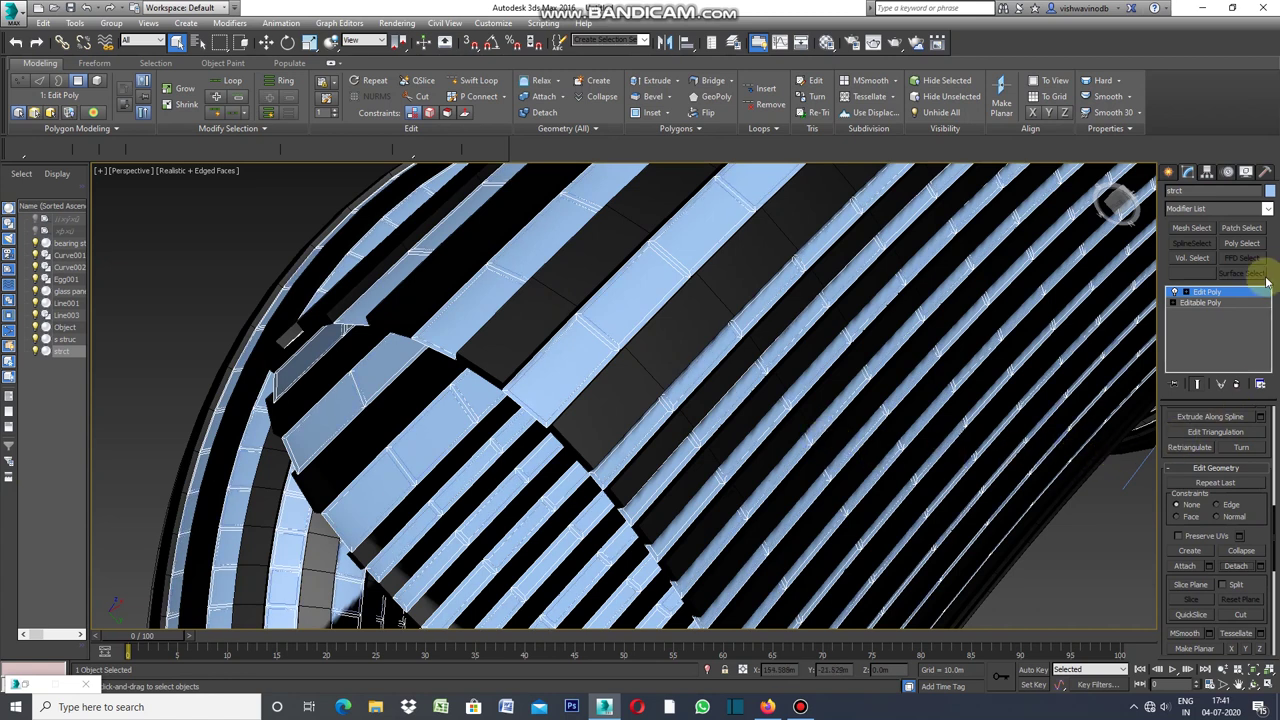
- Set the strct frame object's colour to white and bring up the modifier list
{"action": "left_click", "coordinate": [1270, 191]}
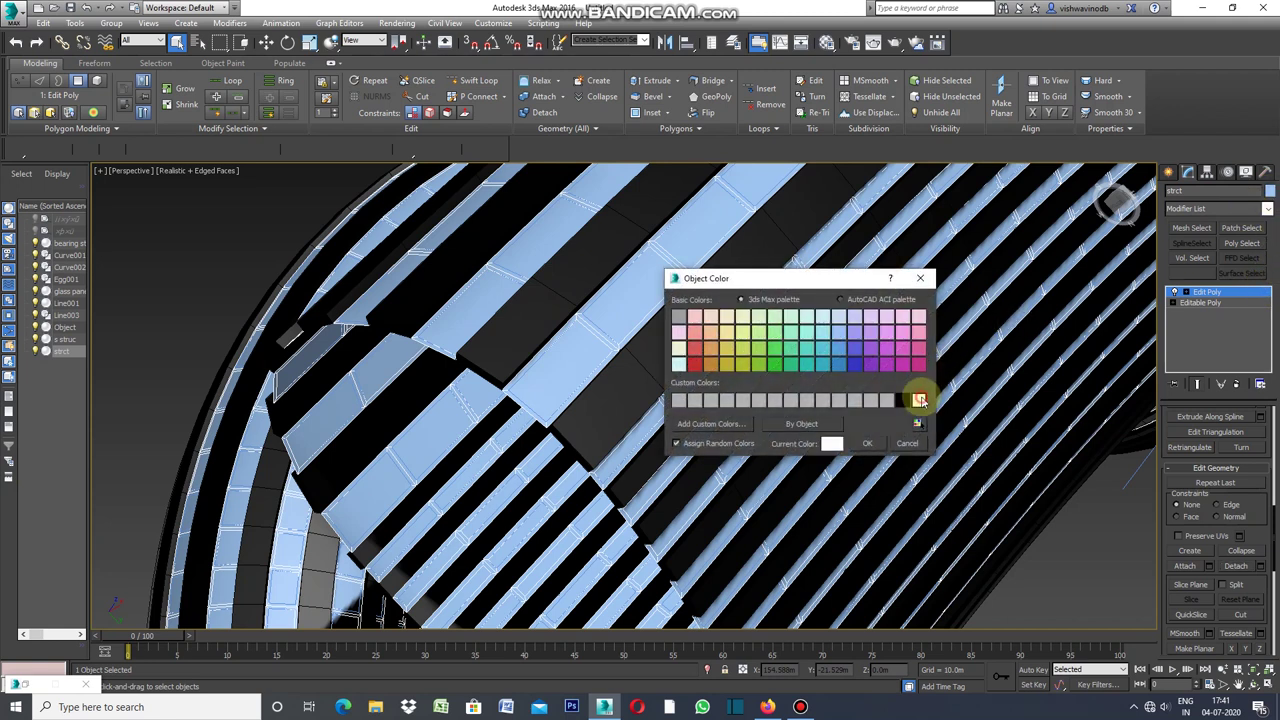
{"action": "left_click", "coordinate": [866, 437]}
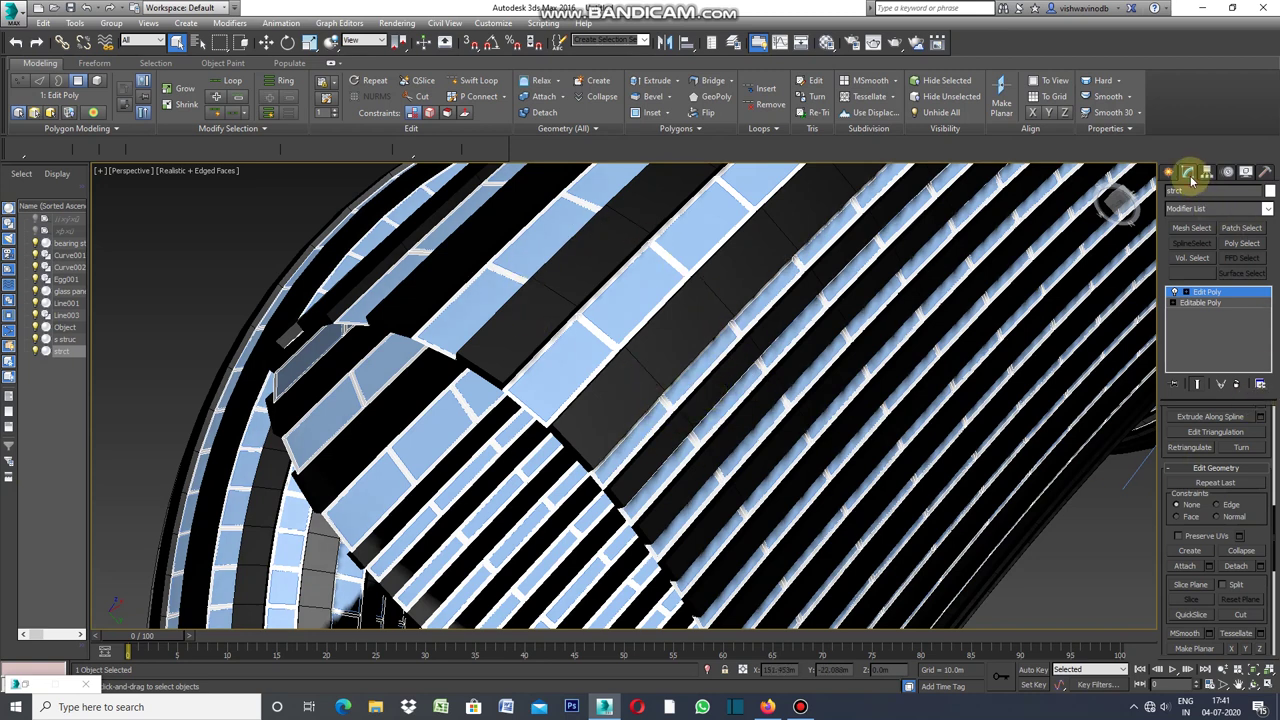
{"action": "left_click", "coordinate": [1267, 208]}
{"action": "left_click_drag", "start_coordinate": [1272, 241], "coordinate": [1266, 466]}
- Add a Shell modifier to strct with a 0.2m outer amount, then clear the selection
{"action": "left_click", "coordinate": [1190, 556]}
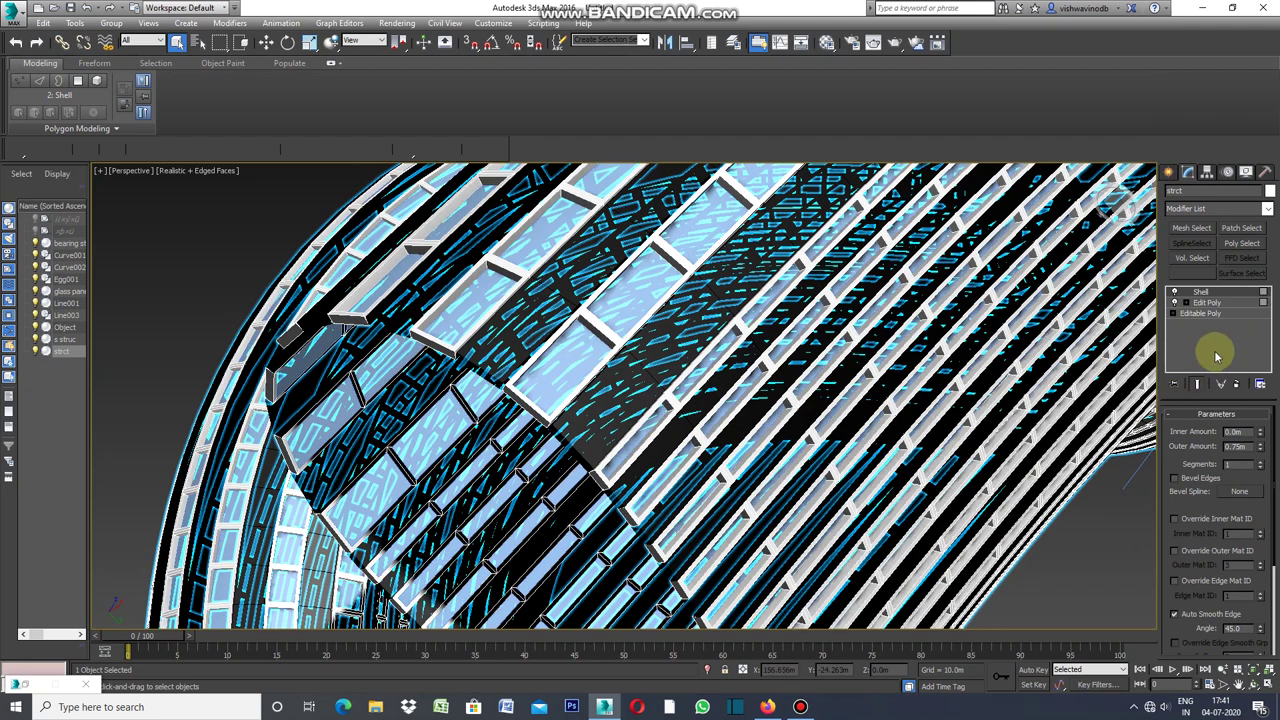
{"action": "left_click", "coordinate": [1238, 446]}
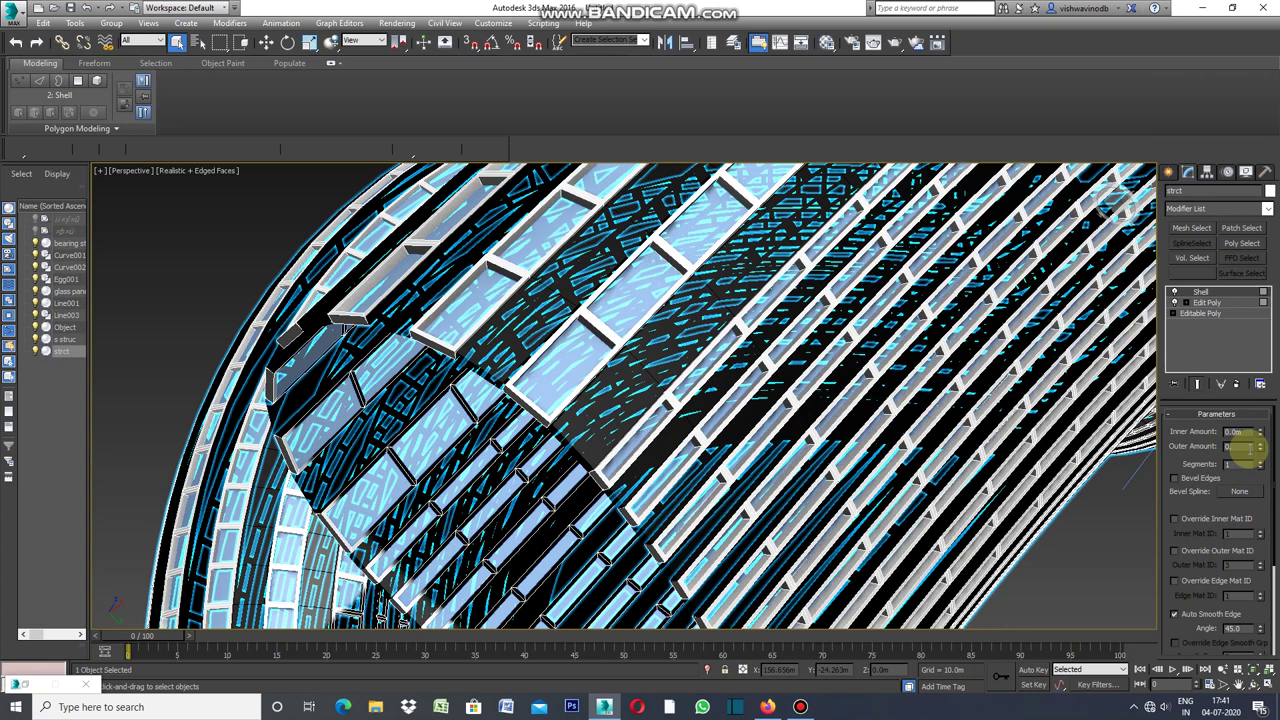
{"action": "type", "text": "28"}
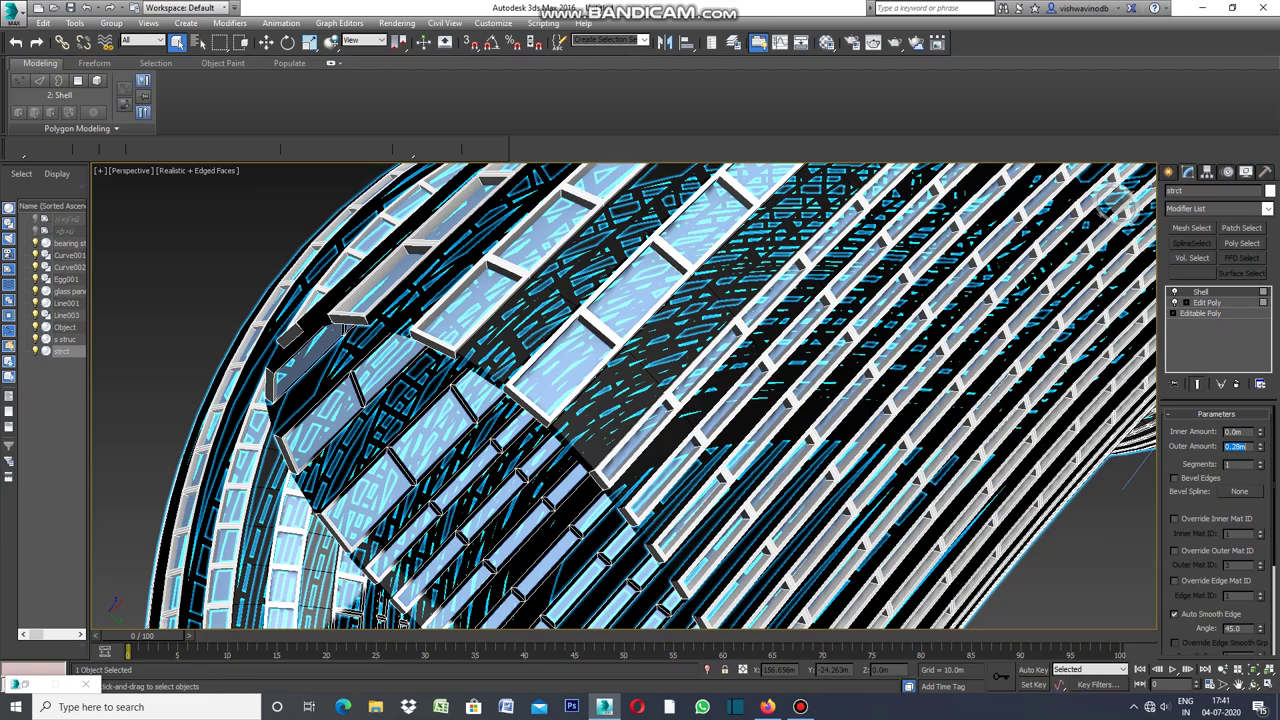
{"action": "left_click", "coordinate": [1088, 552]}
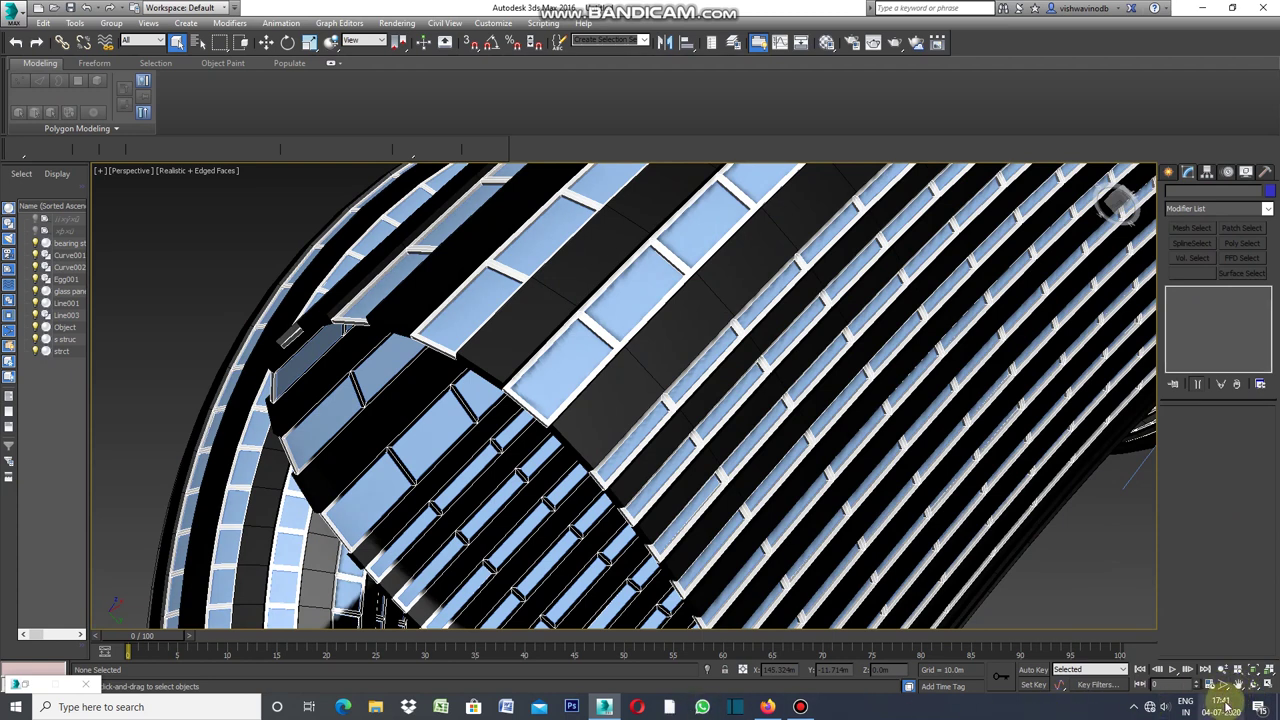
- Orbit the facade, put the Material Editor away and clear the scene selection
{"action": "left_click", "coordinate": [1251, 683]}
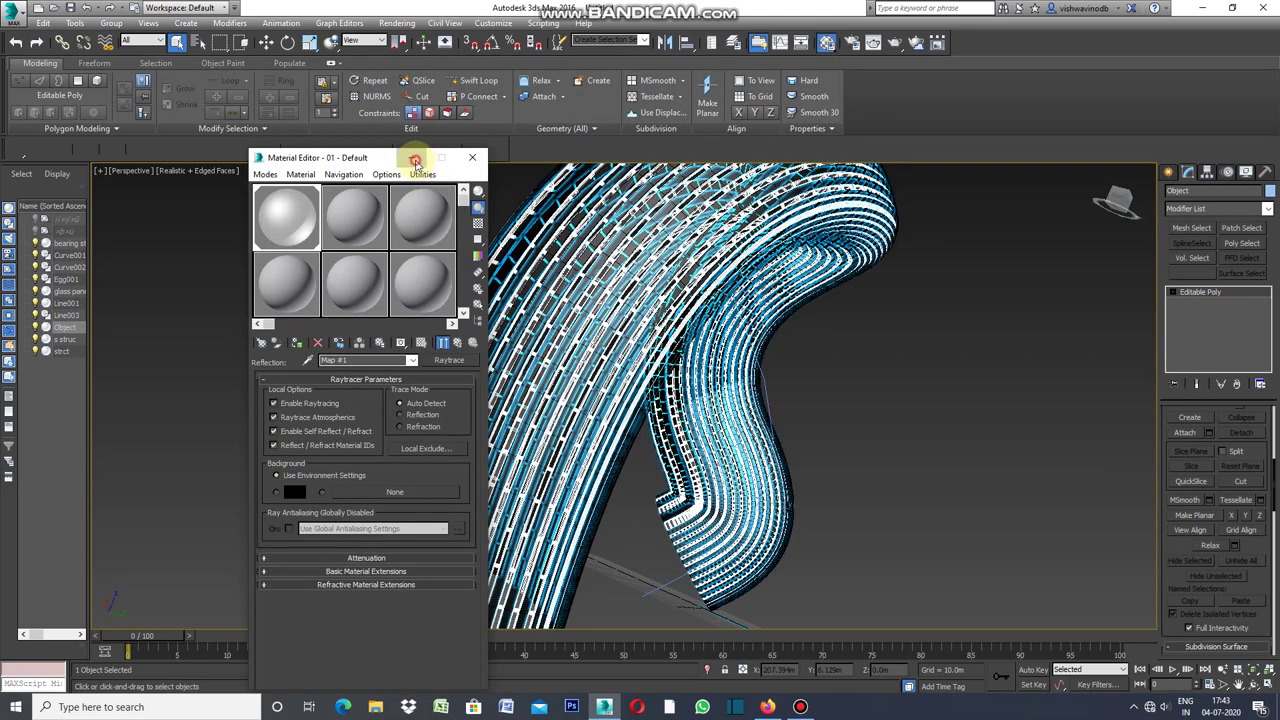
{"action": "left_click", "coordinate": [411, 158]}
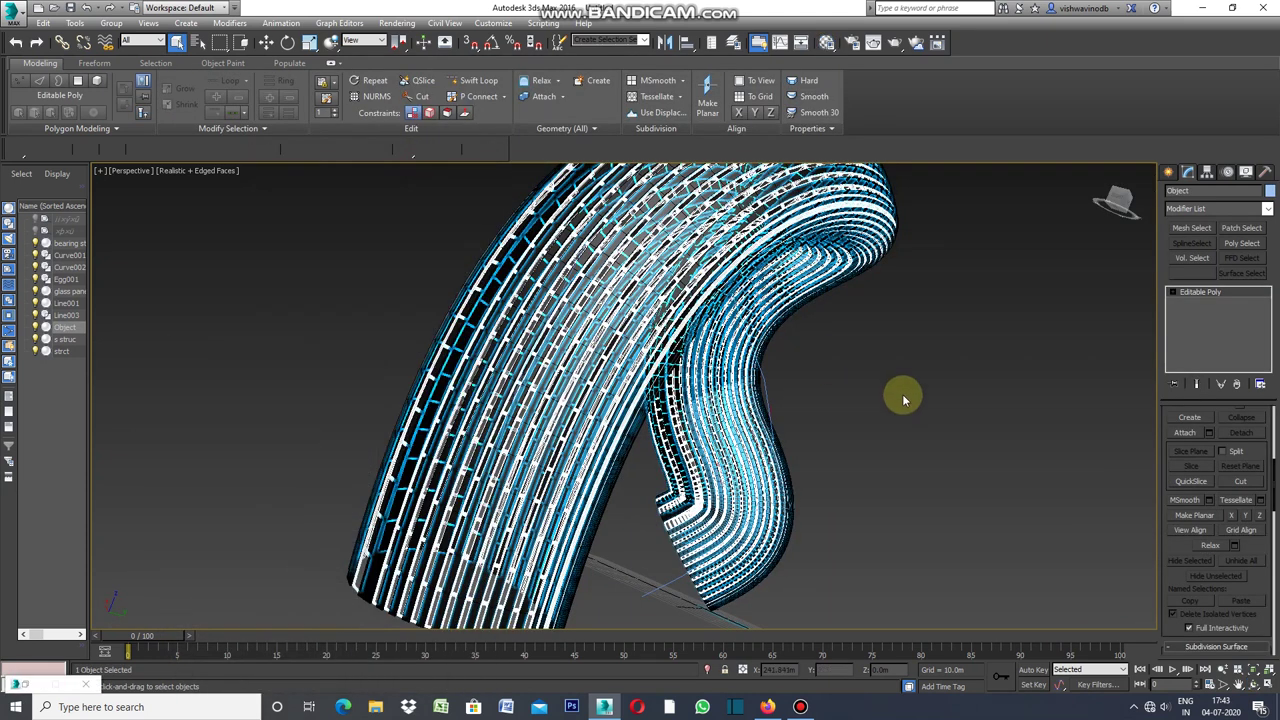
{"action": "left_click", "coordinate": [902, 394]}
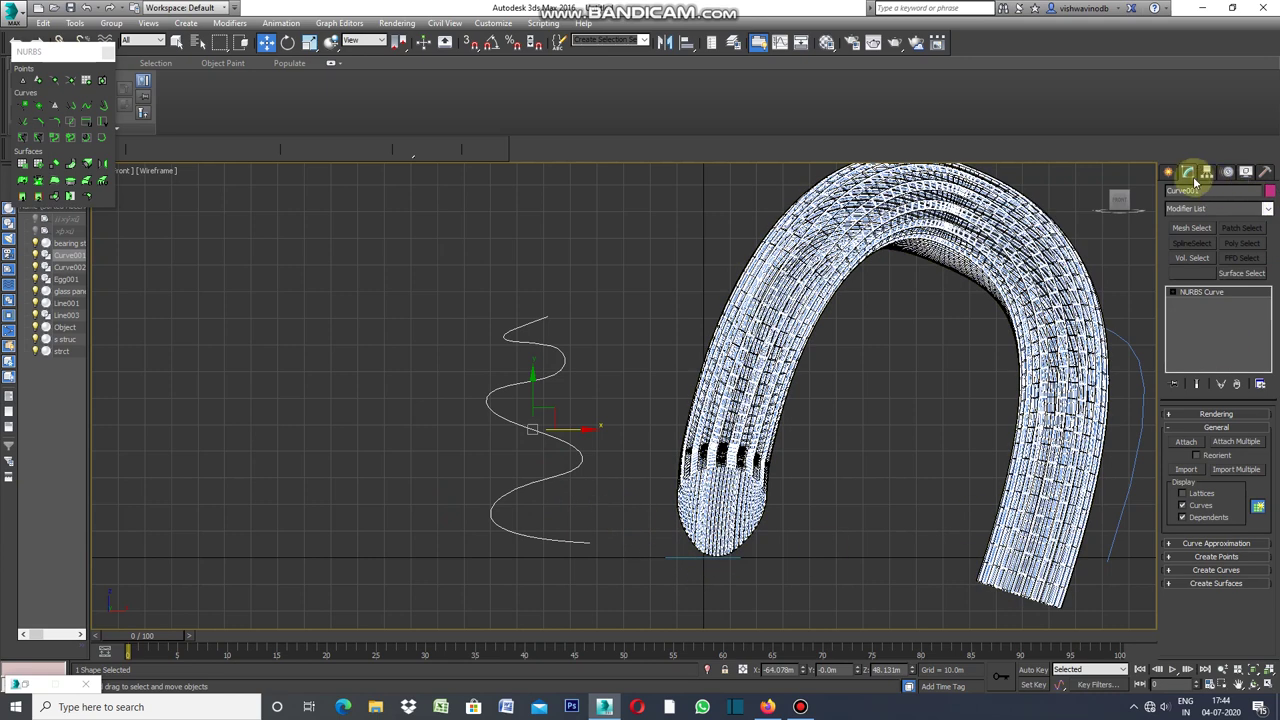
{"action": "left_click", "coordinate": [1268, 210]}
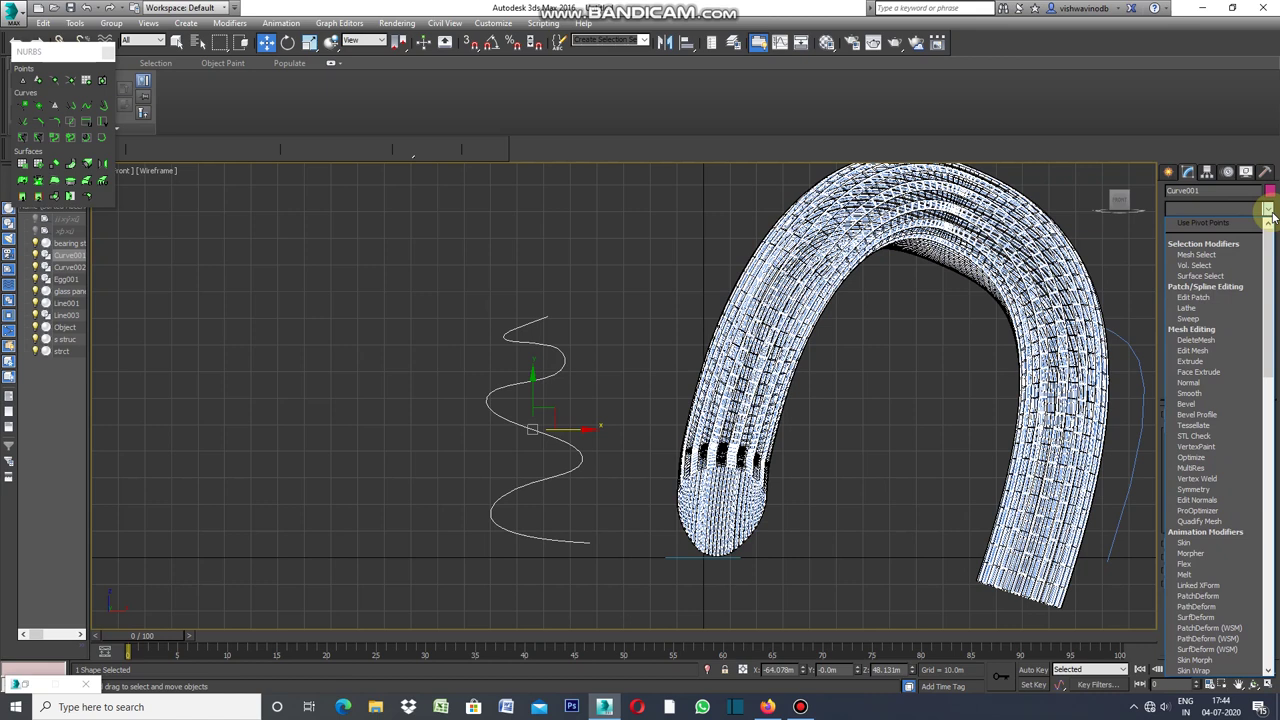
- Add a Sweep to the spiral curve using Egg001 as its custom section
{"action": "left_click", "coordinate": [1206, 320]}
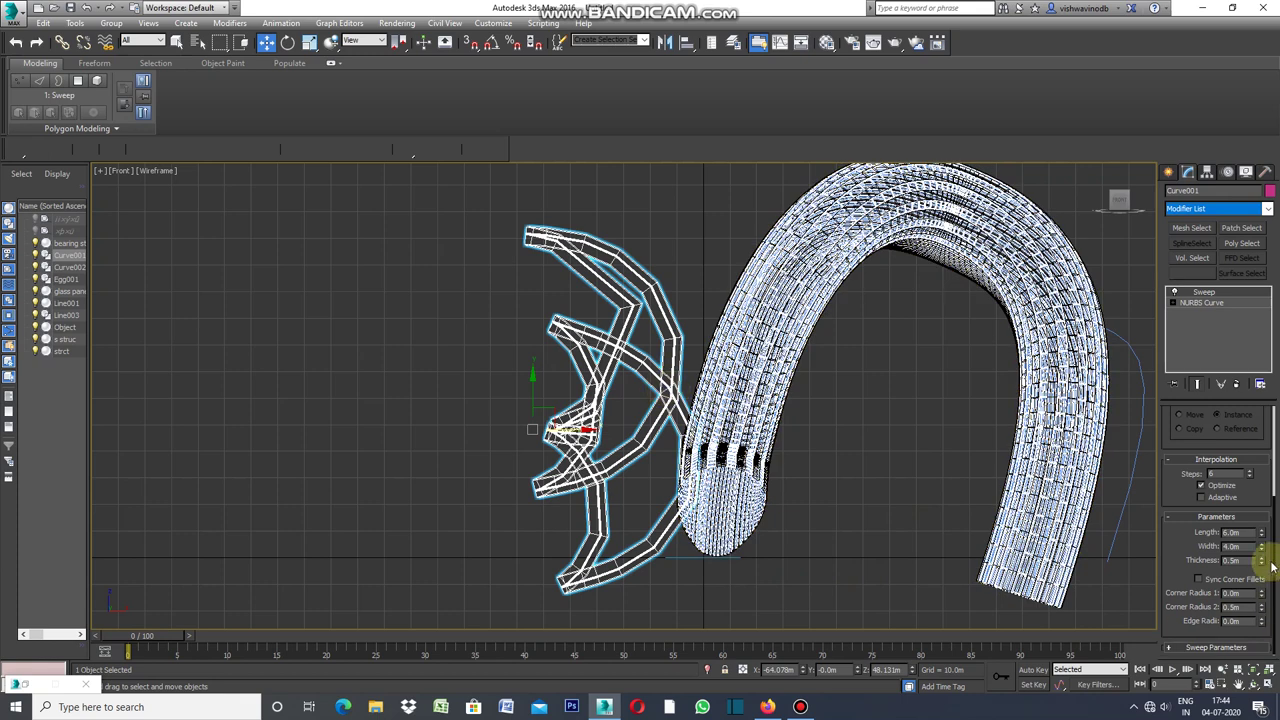
{"action": "left_click_drag", "start_coordinate": [1275, 505], "coordinate": [1273, 402]}
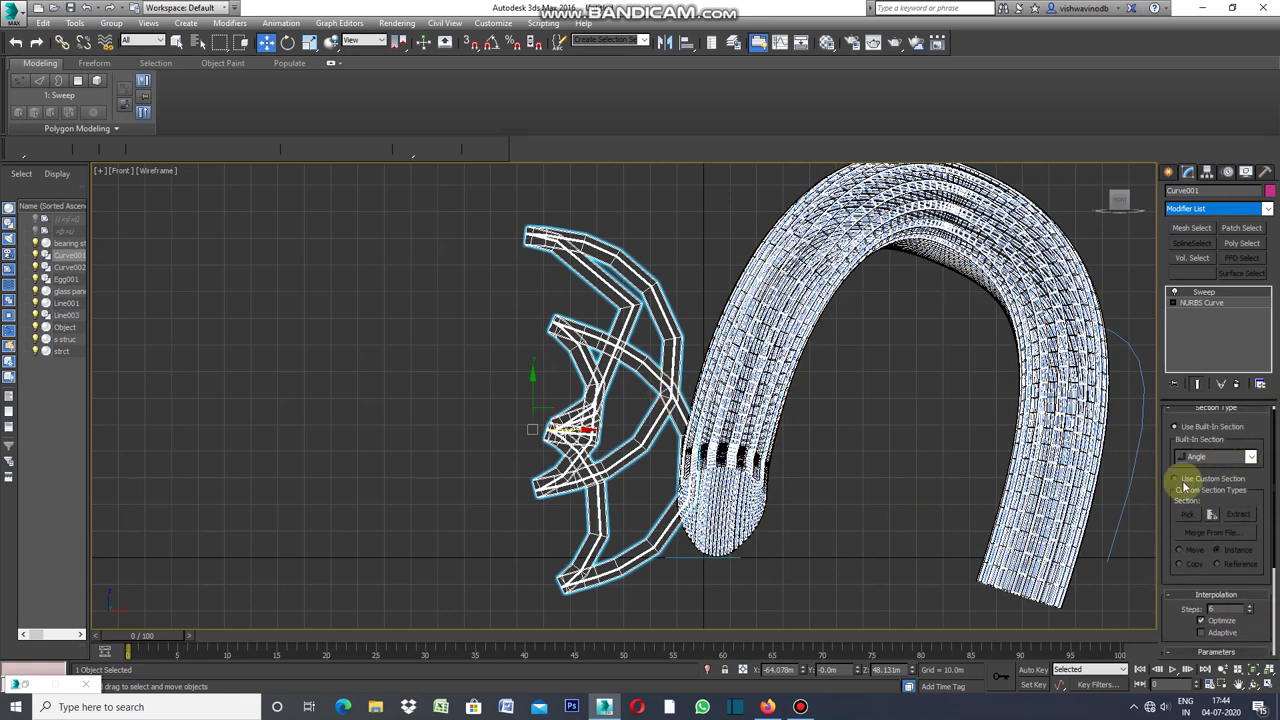
{"action": "left_click", "coordinate": [1173, 478]}
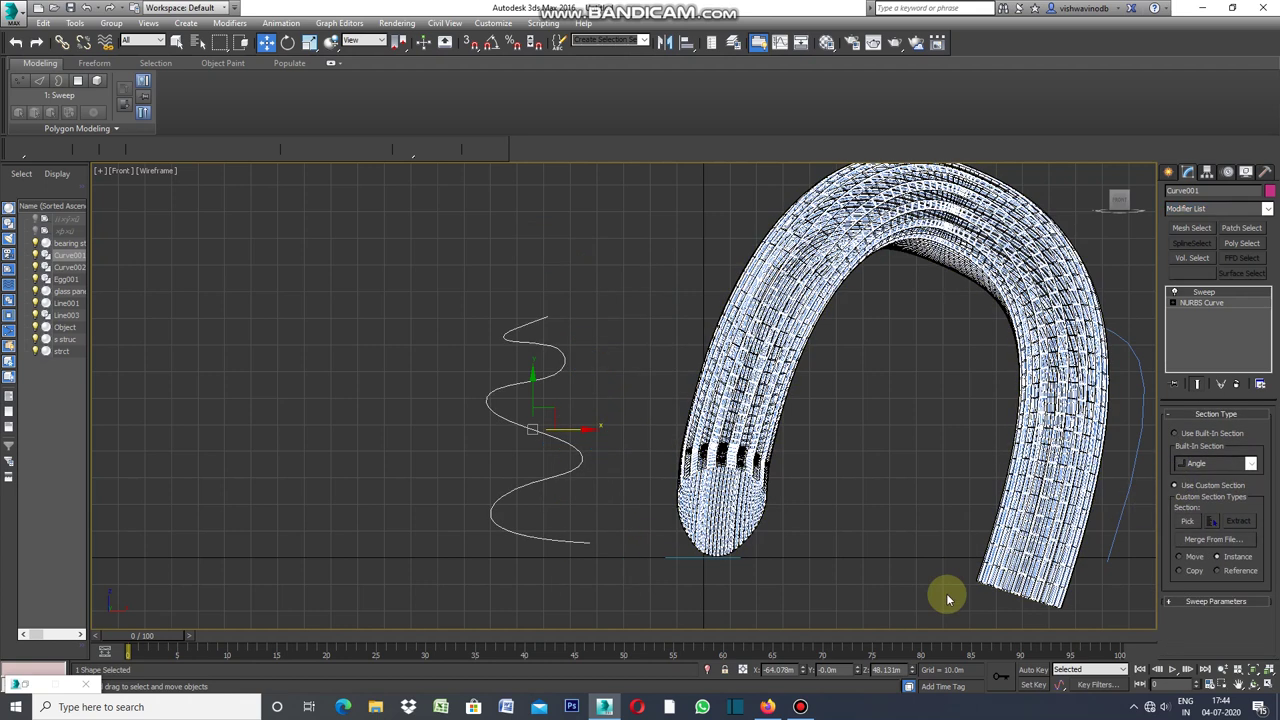
{"action": "left_click", "coordinate": [1189, 523]}
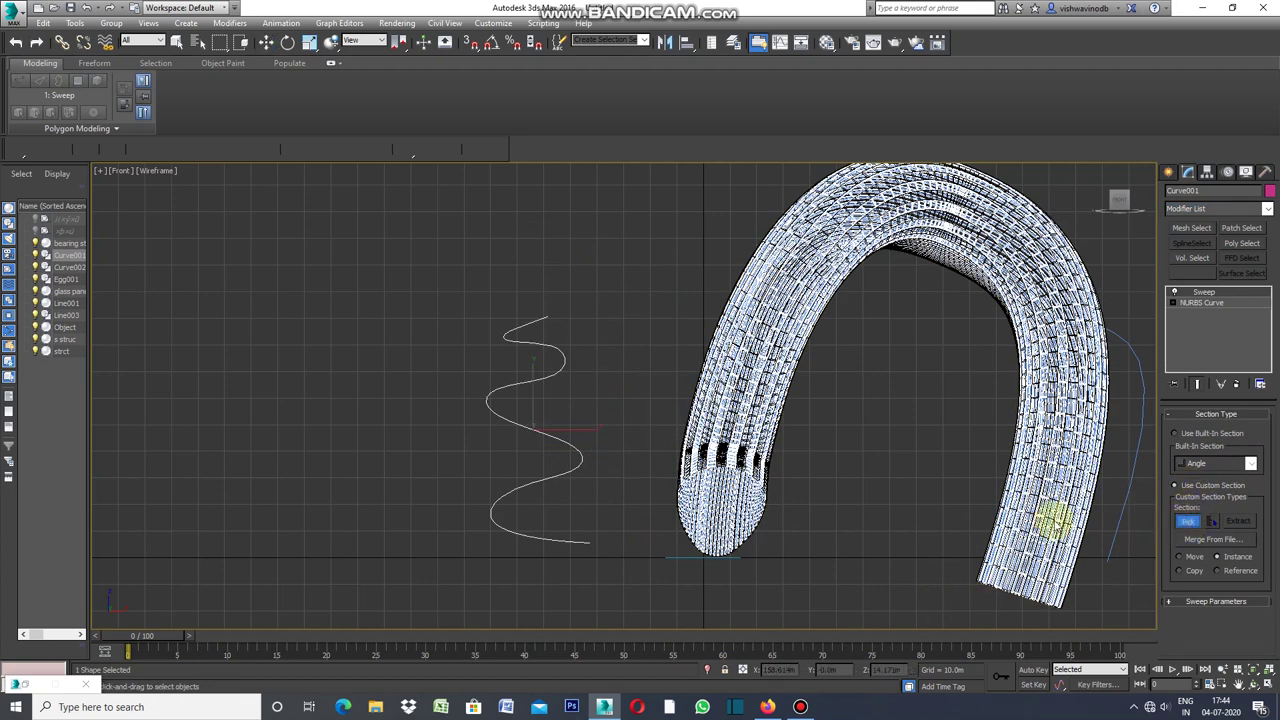
{"action": "left_click", "coordinate": [685, 556]}
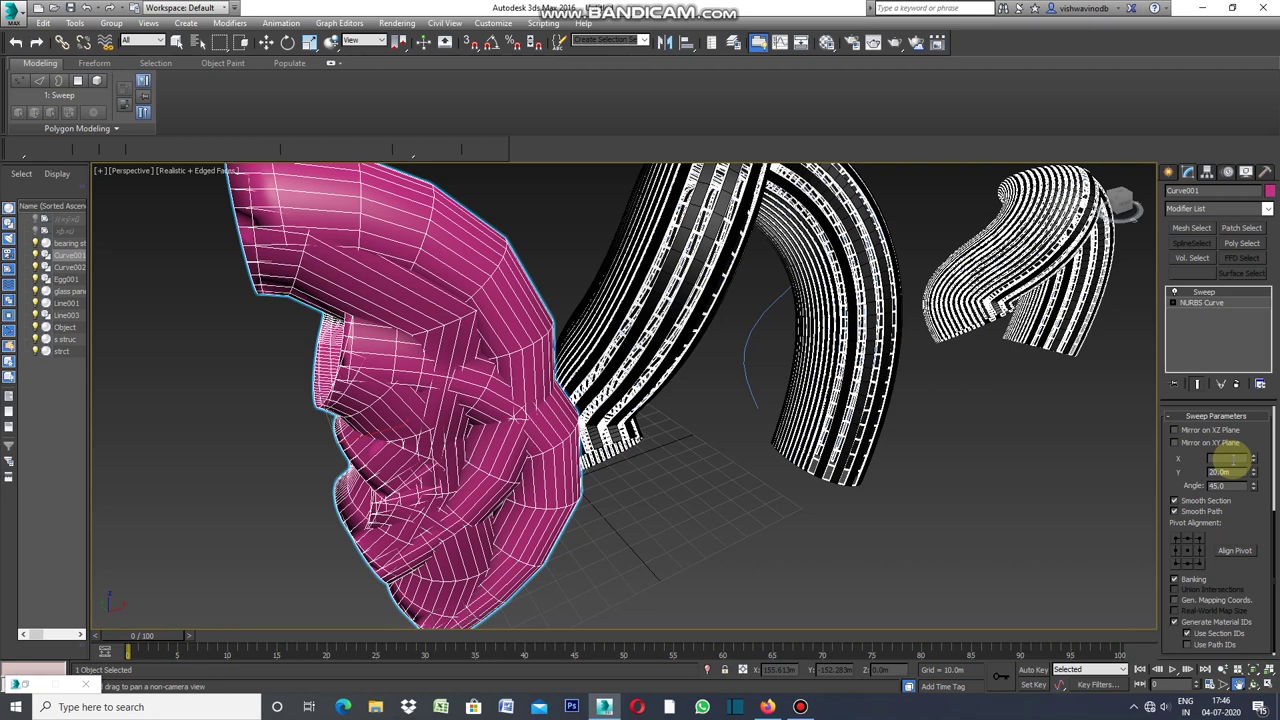
- Try Sweep X offsets of 1 and -0.5m, then reset X and Y offsets to 0.0m
{"action": "type", "text": "1"}
{"action": "key", "text": "Return"}
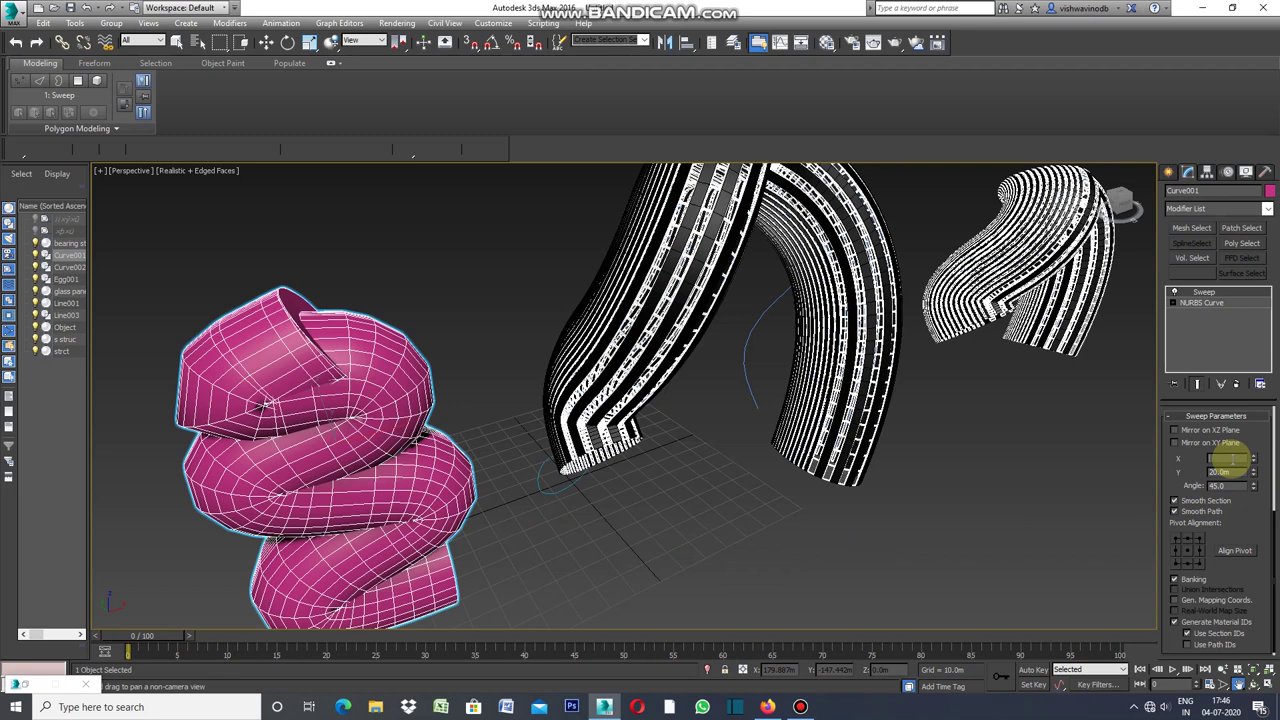
{"action": "type", "text": "-4"}
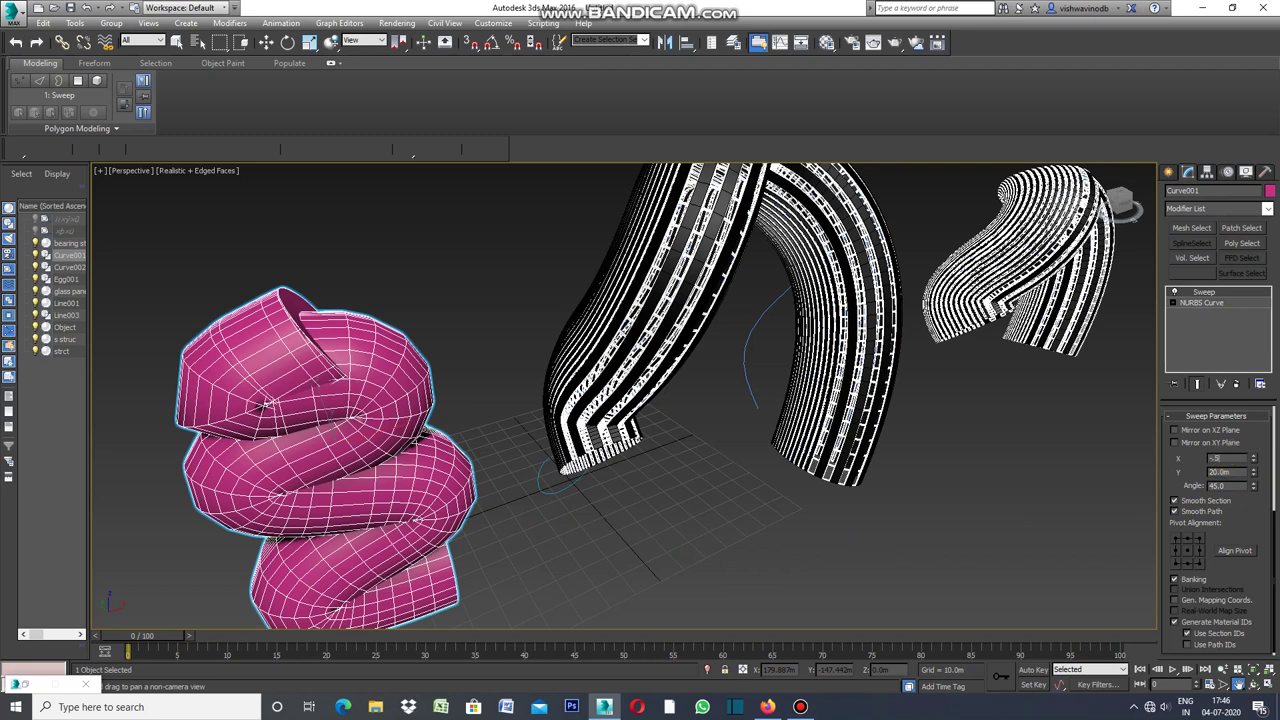
{"action": "key", "text": "Return"}
{"action": "left_click", "coordinate": [1222, 472]}
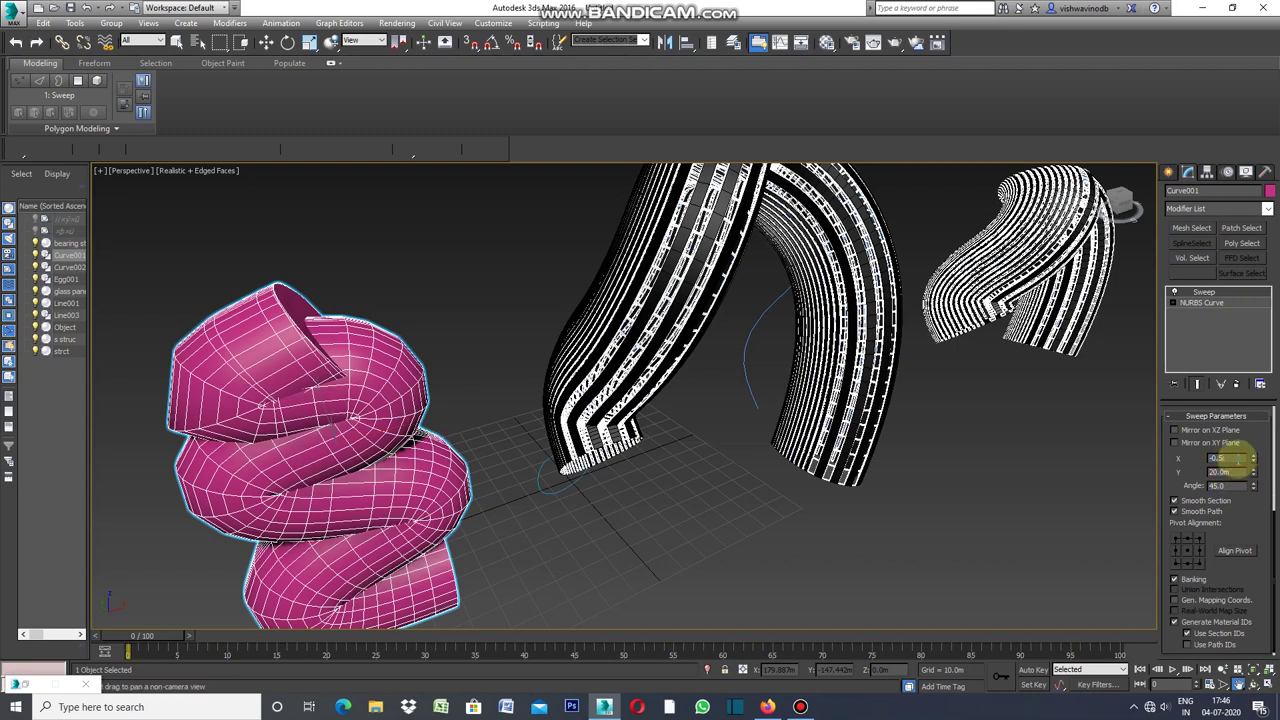
{"action": "right_click", "coordinate": [1250, 458]}
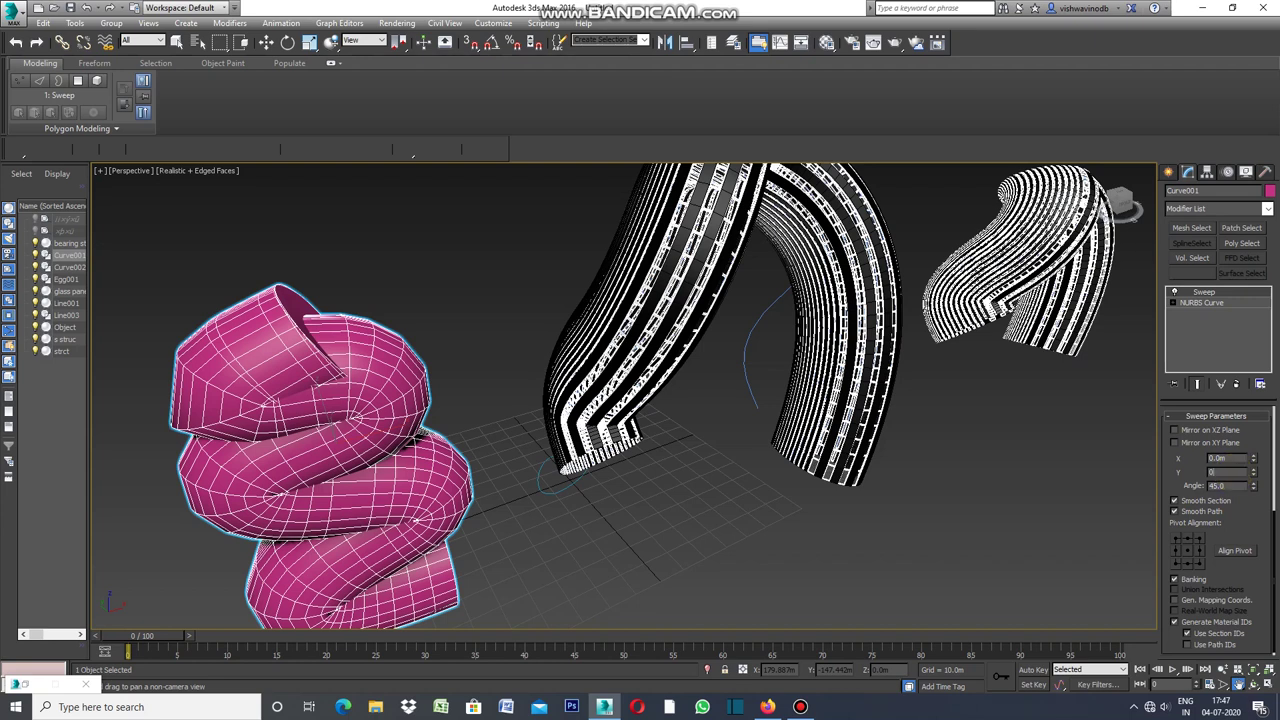
{"action": "key", "text": "Return"}
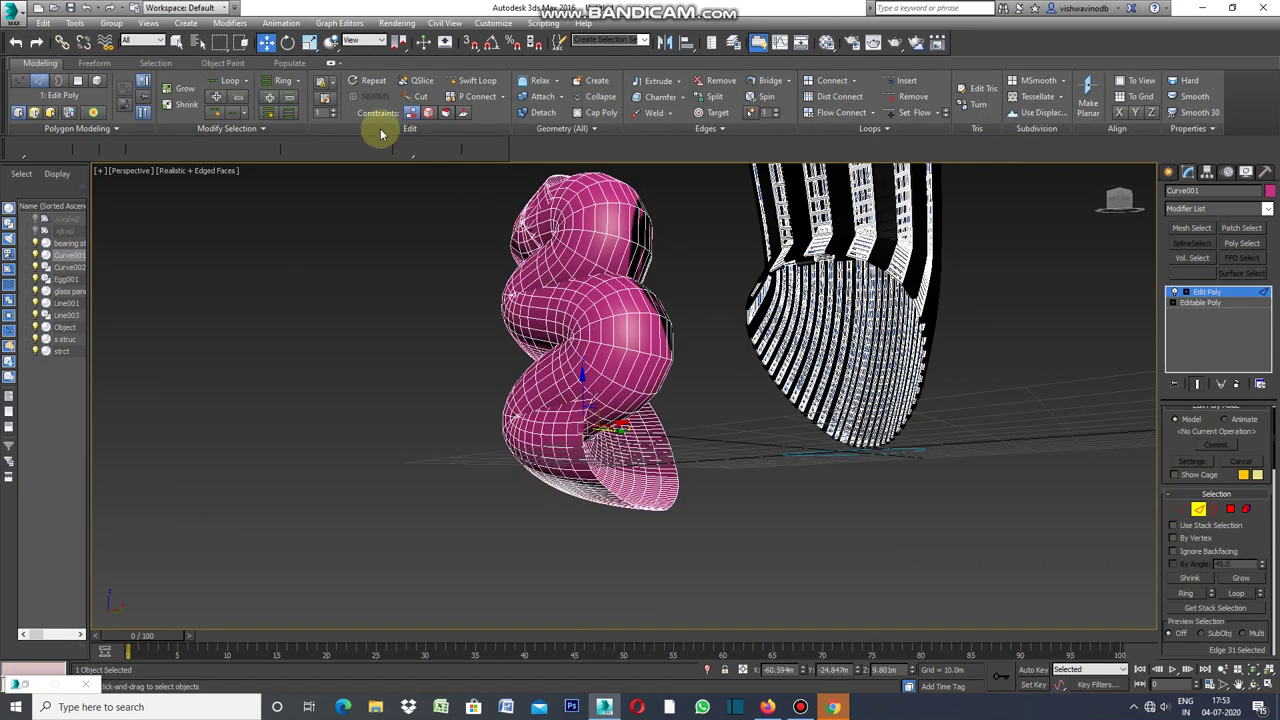
- Select dotted edge loops over the whole tower with Dot Loop, then go to polygon level
{"action": "left_click", "coordinate": [245, 114]}
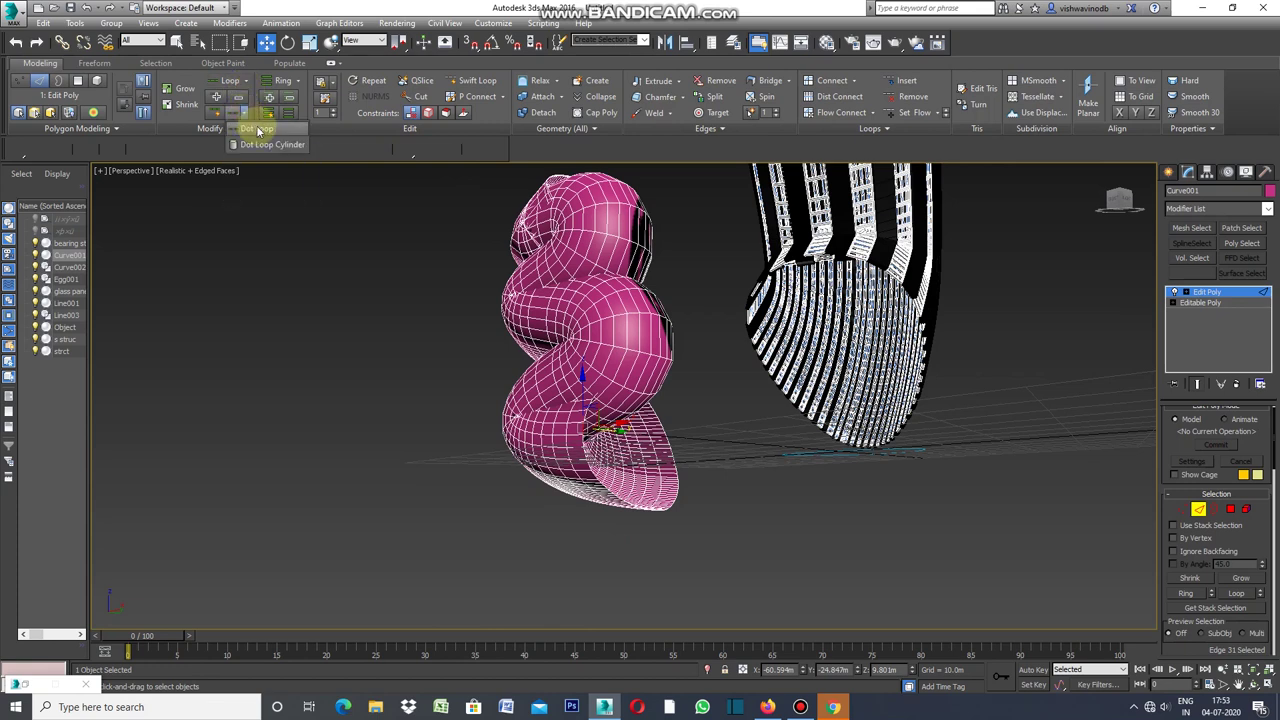
{"action": "left_click", "coordinate": [256, 128]}
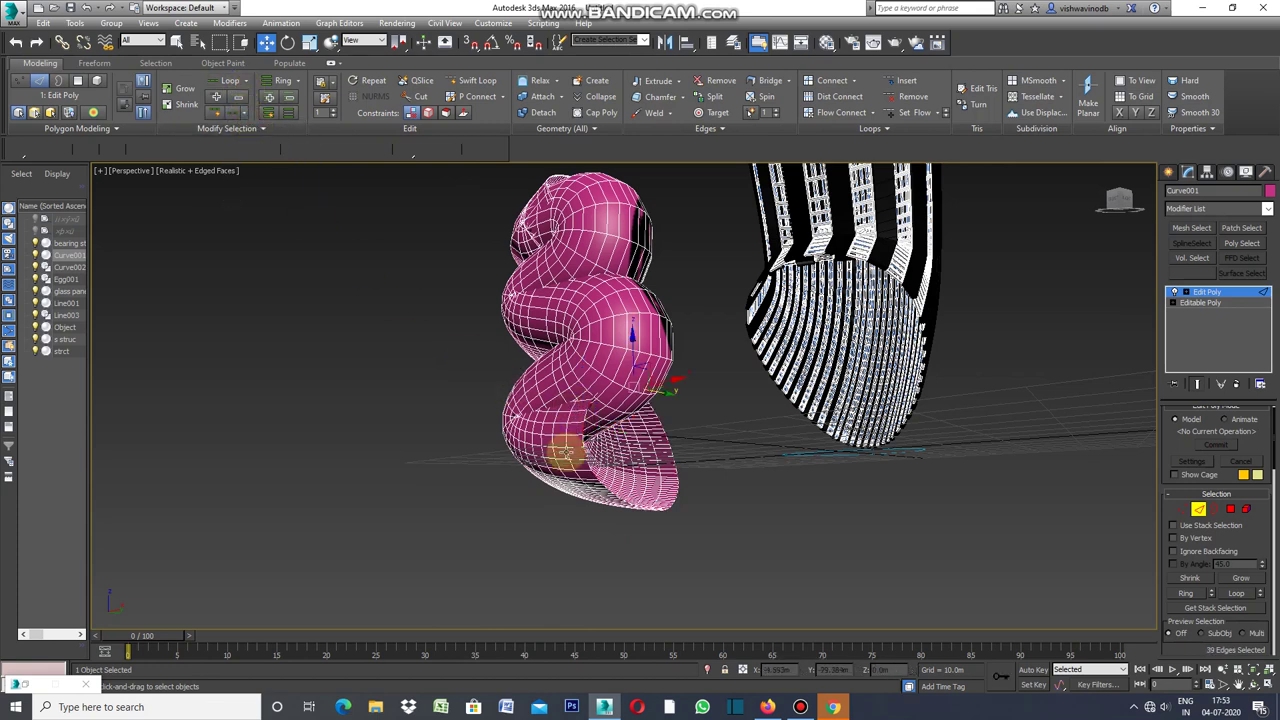
{"action": "left_click", "coordinate": [684, 492]}
{"action": "left_click_drag", "start_coordinate": [680, 455], "coordinate": [676, 495]}
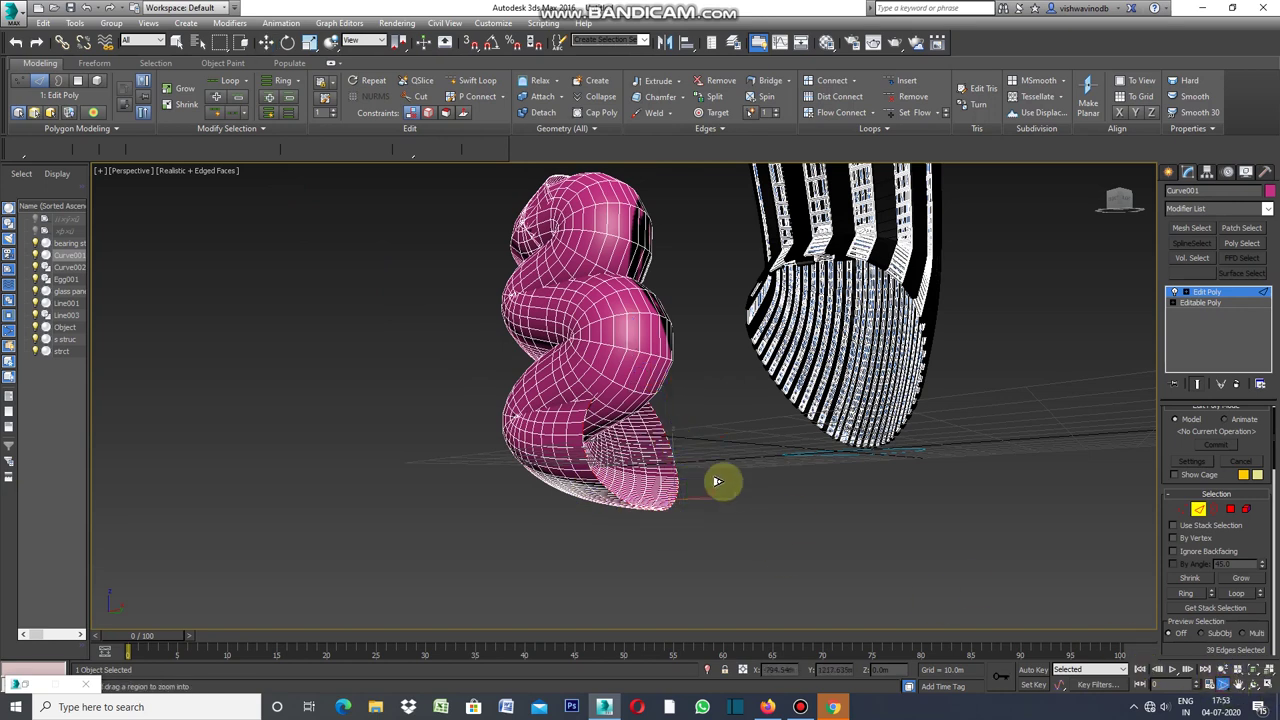
{"action": "scroll", "coordinate": [700, 450], "scroll_direction": "up", "scroll_amount": 2}
{"action": "scroll", "coordinate": [697, 423], "scroll_direction": "up", "scroll_amount": 3}
{"action": "scroll", "coordinate": [690, 430], "scroll_direction": "up", "scroll_amount": 2}
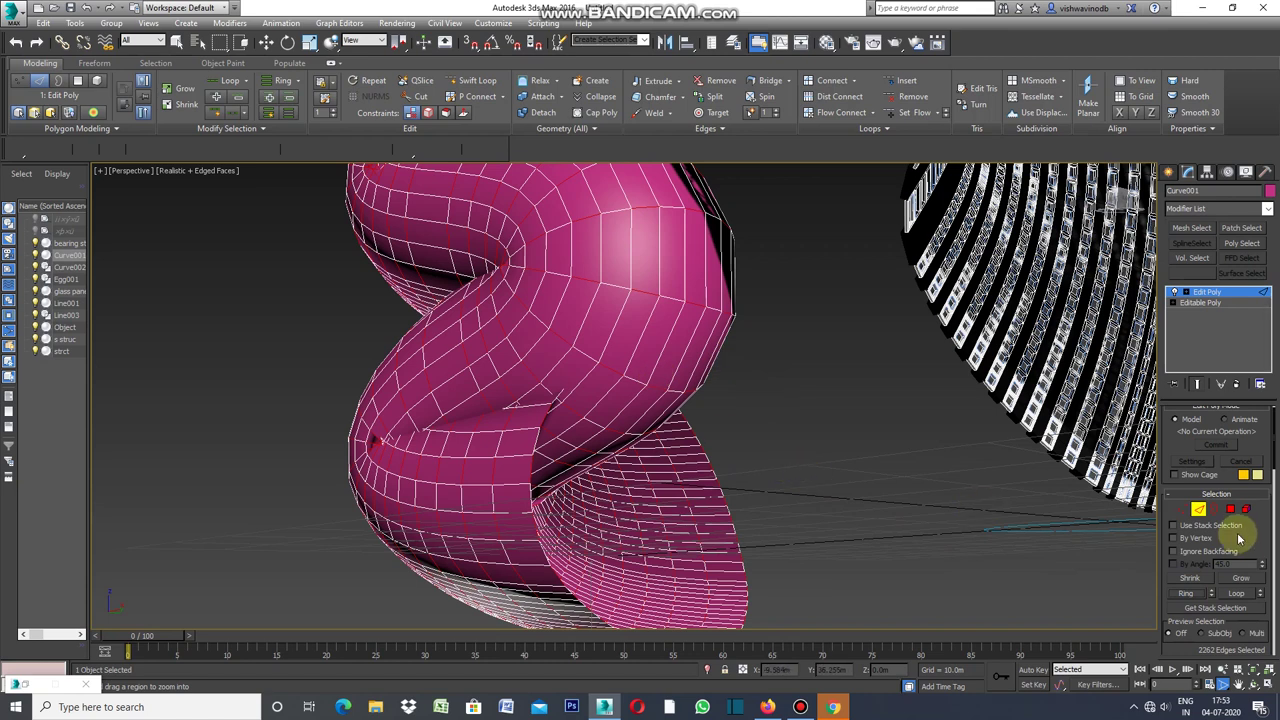
{"action": "left_click", "coordinate": [1231, 511], "text": "ctrl"}
{"action": "key", "text": "w"}
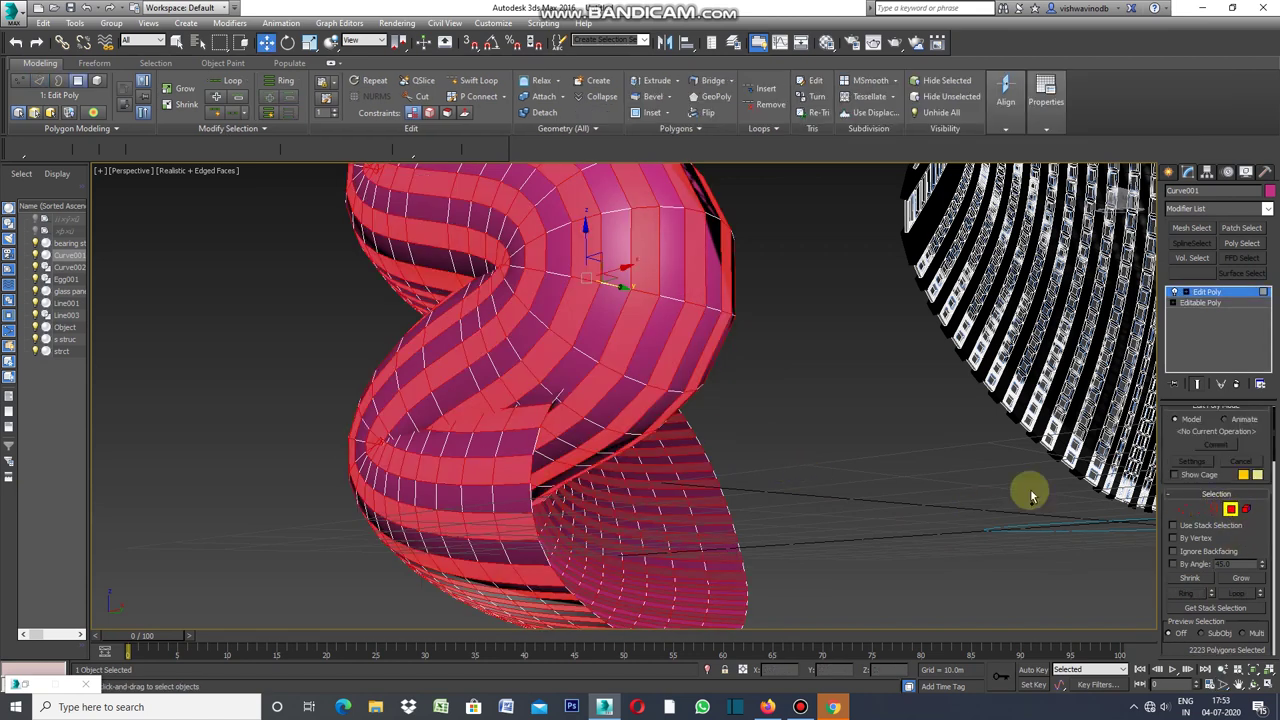
- Zoom out to see both towers and begin detaching the selected polygon bands
{"action": "left_click", "coordinate": [1222, 686]}
{"action": "scroll", "coordinate": [757, 463], "scroll_direction": "down", "scroll_amount": 3}
{"action": "scroll", "coordinate": [760, 470], "scroll_direction": "down", "scroll_amount": 3}
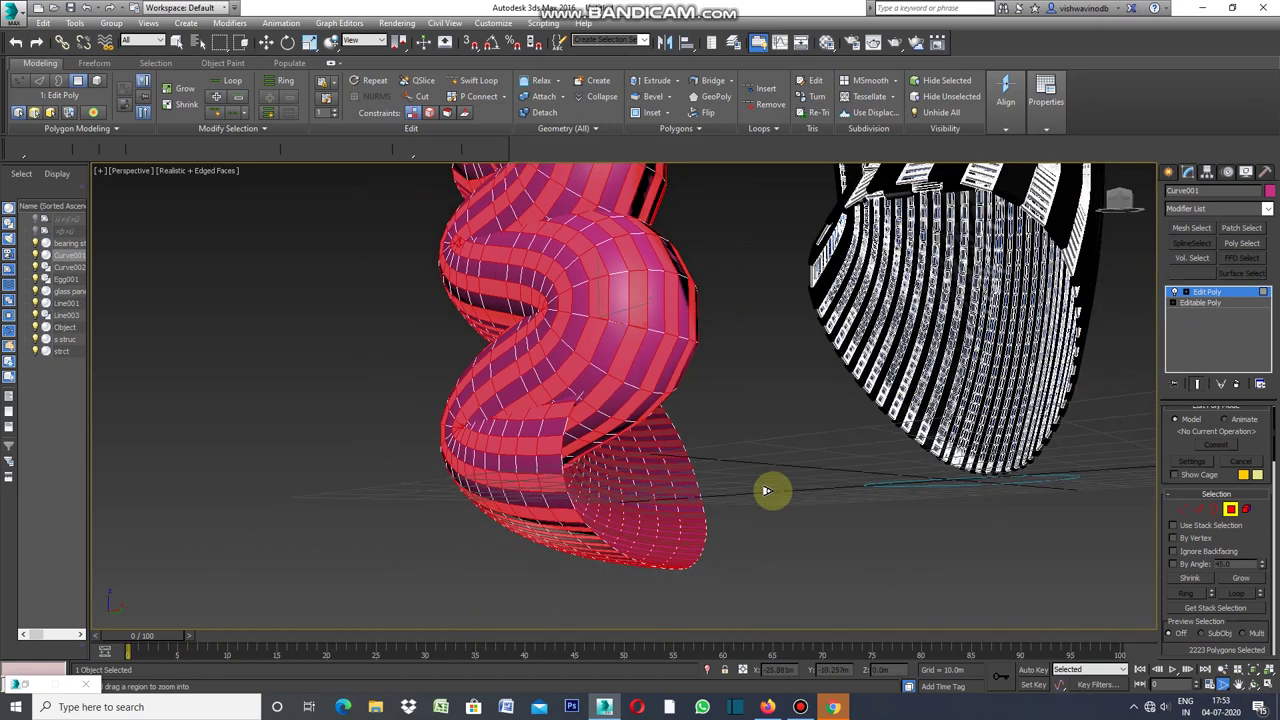
{"action": "scroll", "coordinate": [770, 492], "scroll_direction": "down", "scroll_amount": 2}
{"action": "scroll", "coordinate": [773, 500], "scroll_direction": "down", "scroll_amount": 1}
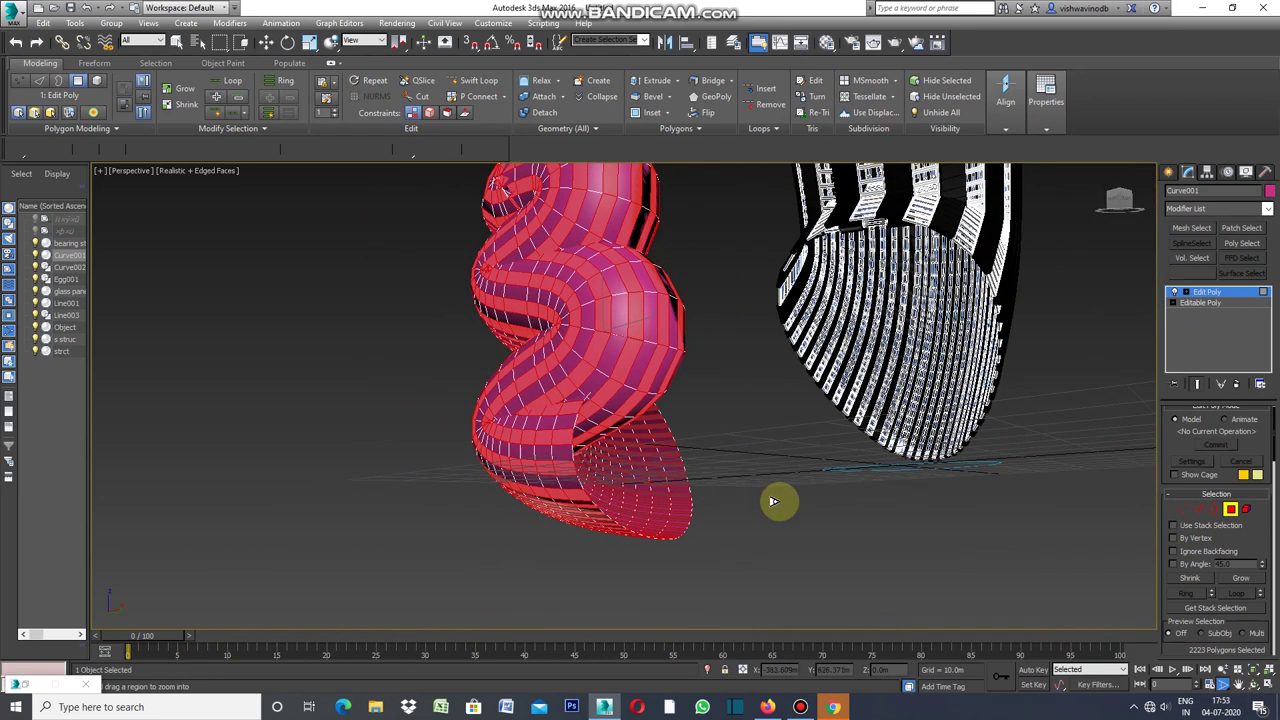
{"action": "scroll", "coordinate": [770, 502], "scroll_direction": "up", "scroll_amount": 1}
{"action": "scroll", "coordinate": [770, 502], "scroll_direction": "up", "scroll_amount": 2}
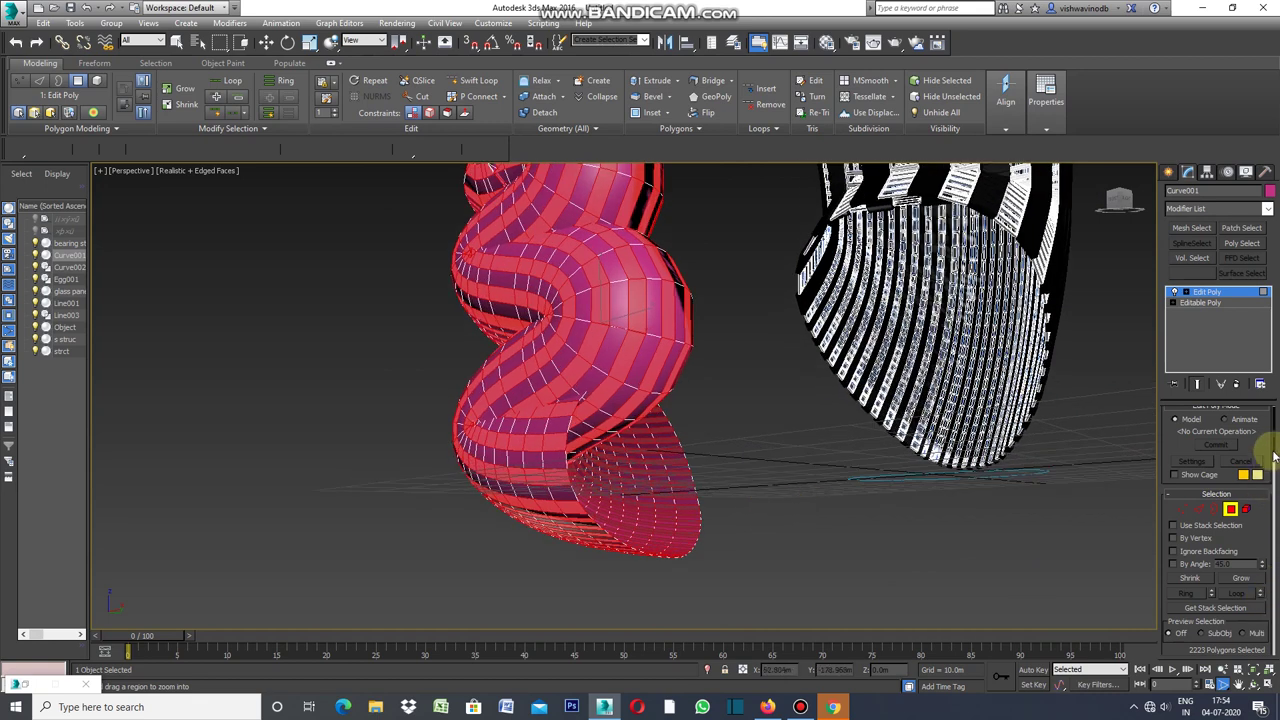
{"action": "left_click_drag", "start_coordinate": [1275, 453], "coordinate": [1275, 515]}
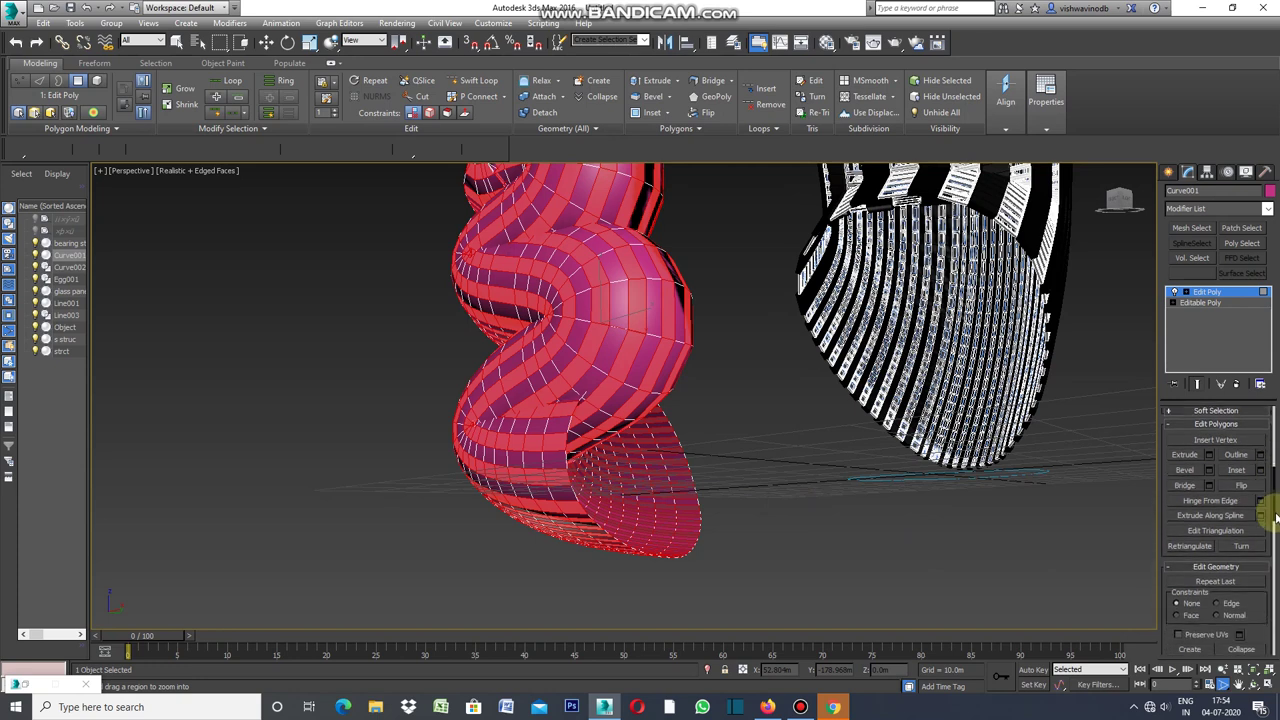
{"action": "scroll", "coordinate": [1275, 515], "scroll_direction": "down", "scroll_amount": 3}
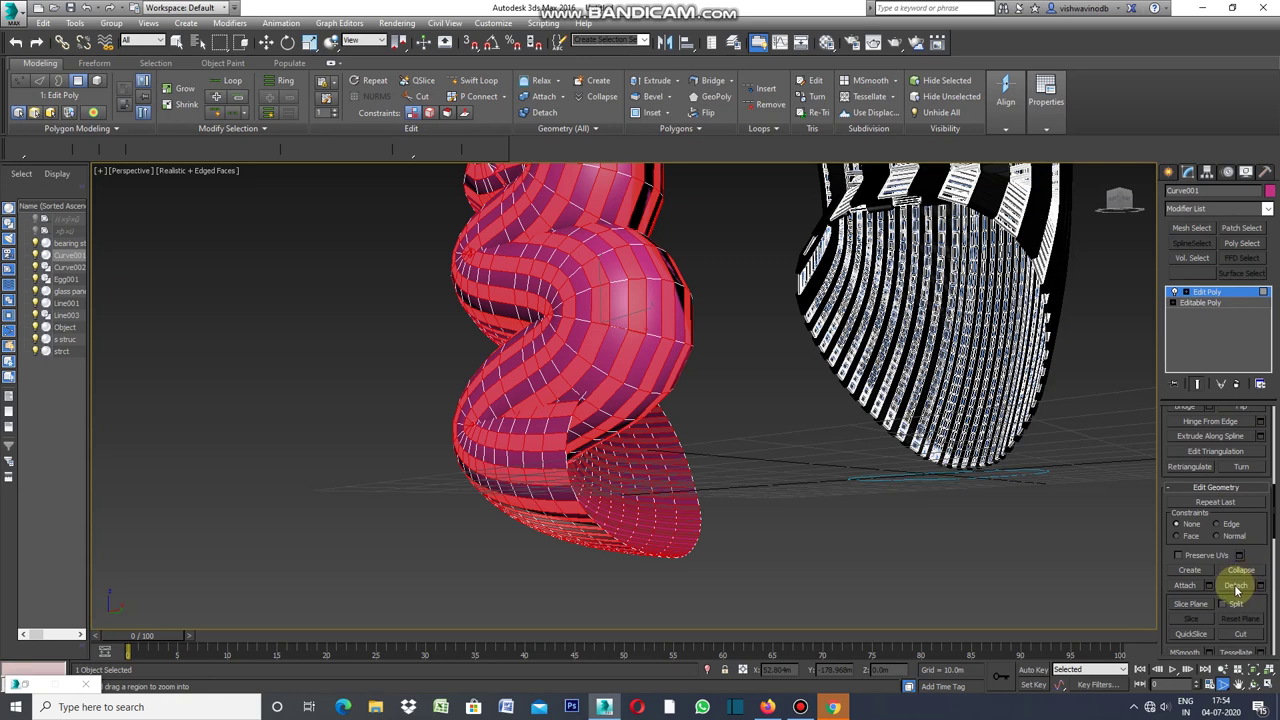
{"action": "left_click", "coordinate": [1236, 586]}
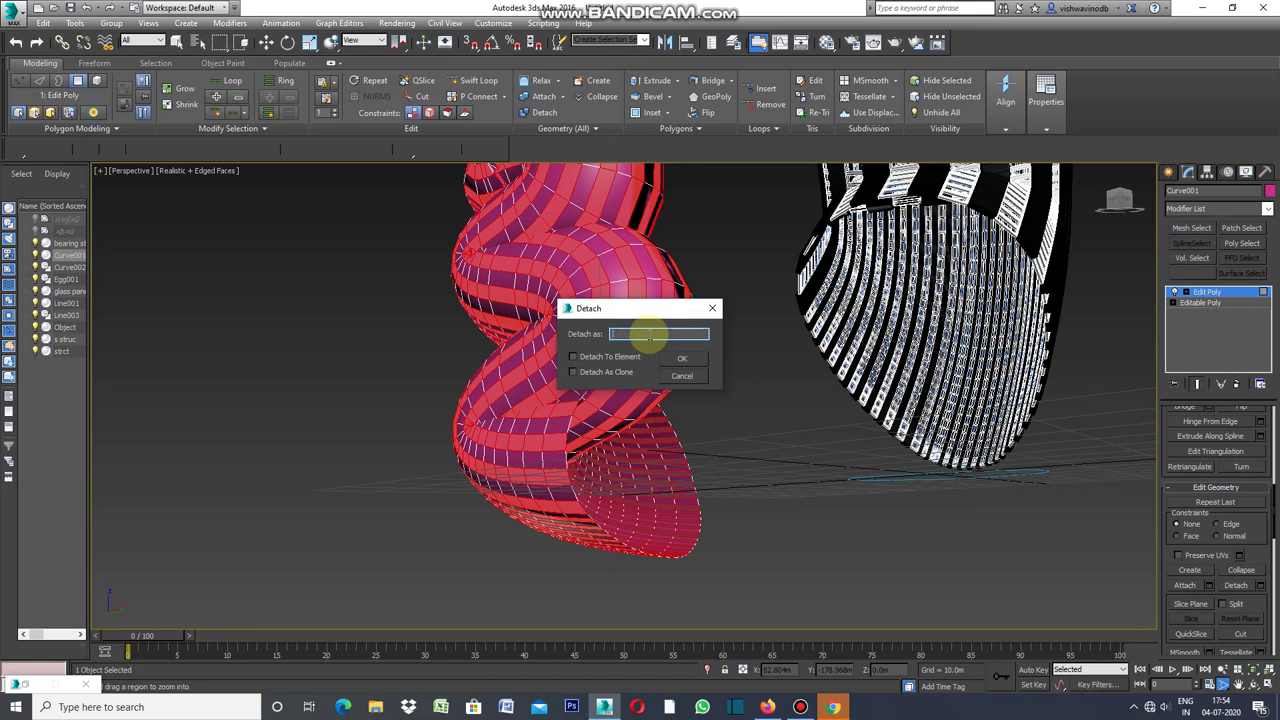
- Detach the alternating bands as a new object named 'window panel'
{"action": "type", "text": "window panel"}
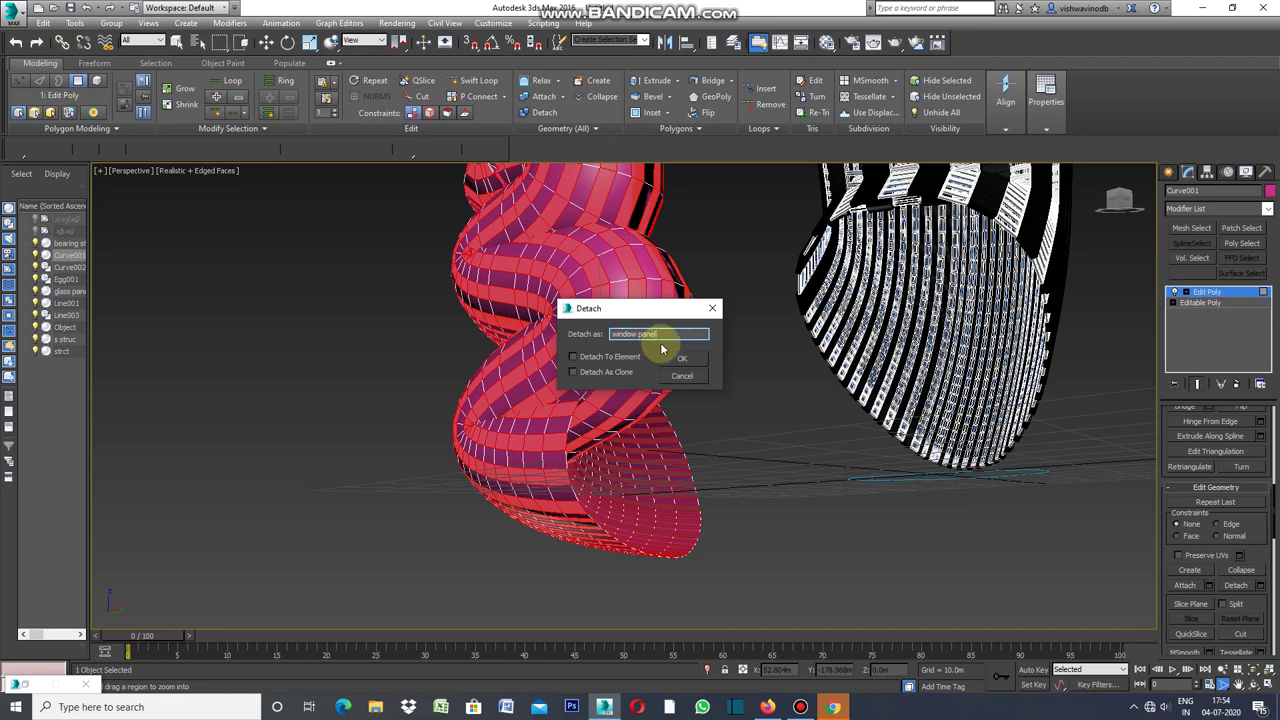
{"action": "left_click", "coordinate": [684, 363]}
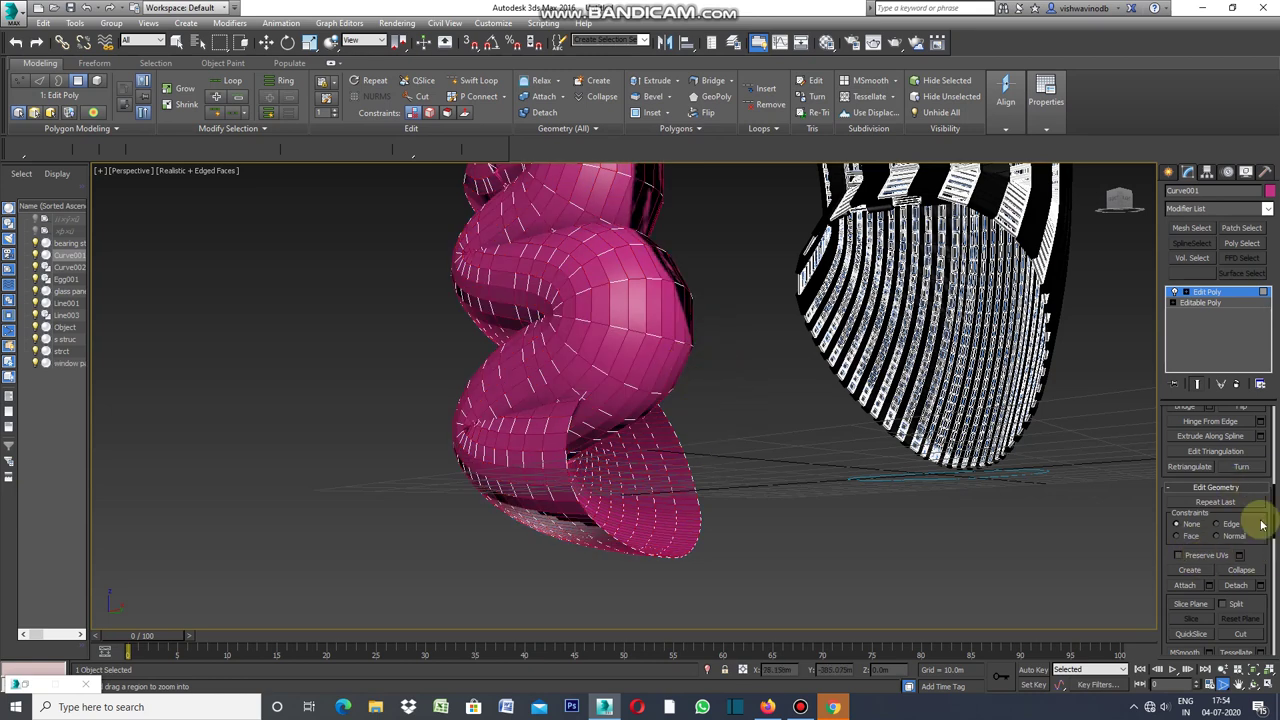
{"action": "left_click", "coordinate": [1270, 191]}
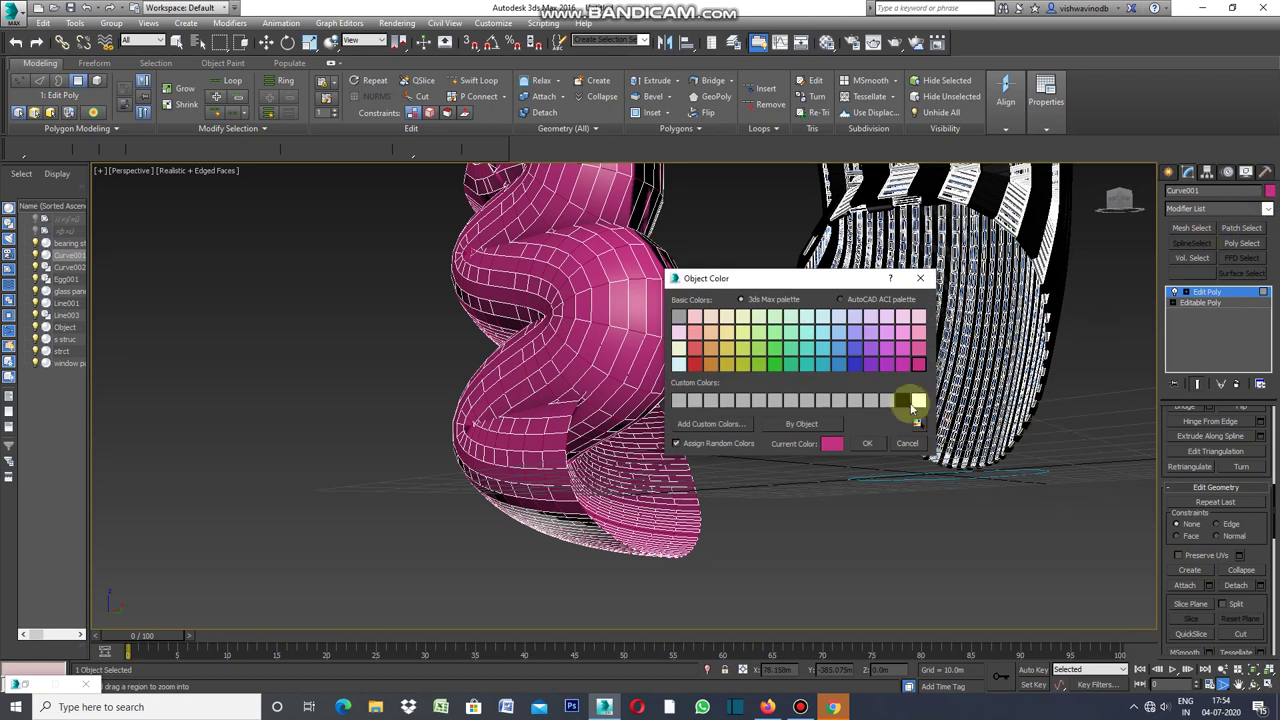
- Apply the dark object colour and add a Shell with 0.28m outer amount to Curve001
{"action": "left_click", "coordinate": [867, 443]}
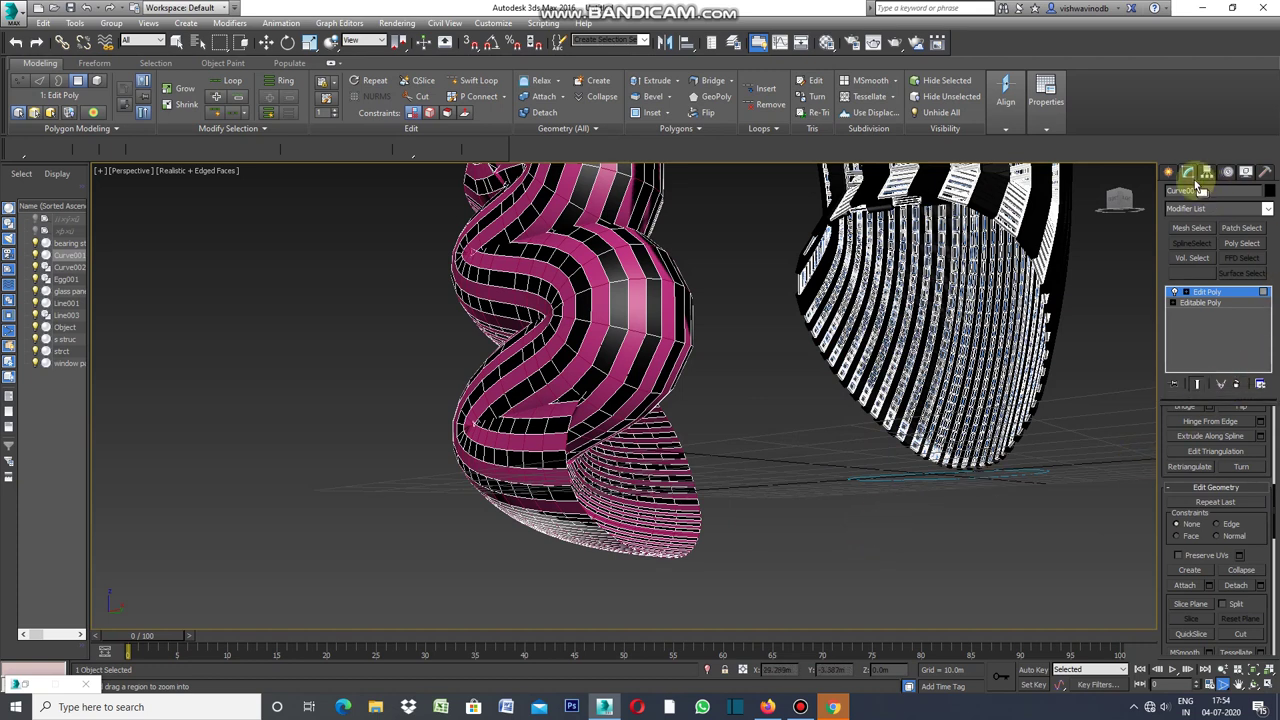
{"action": "left_click", "coordinate": [1265, 209]}
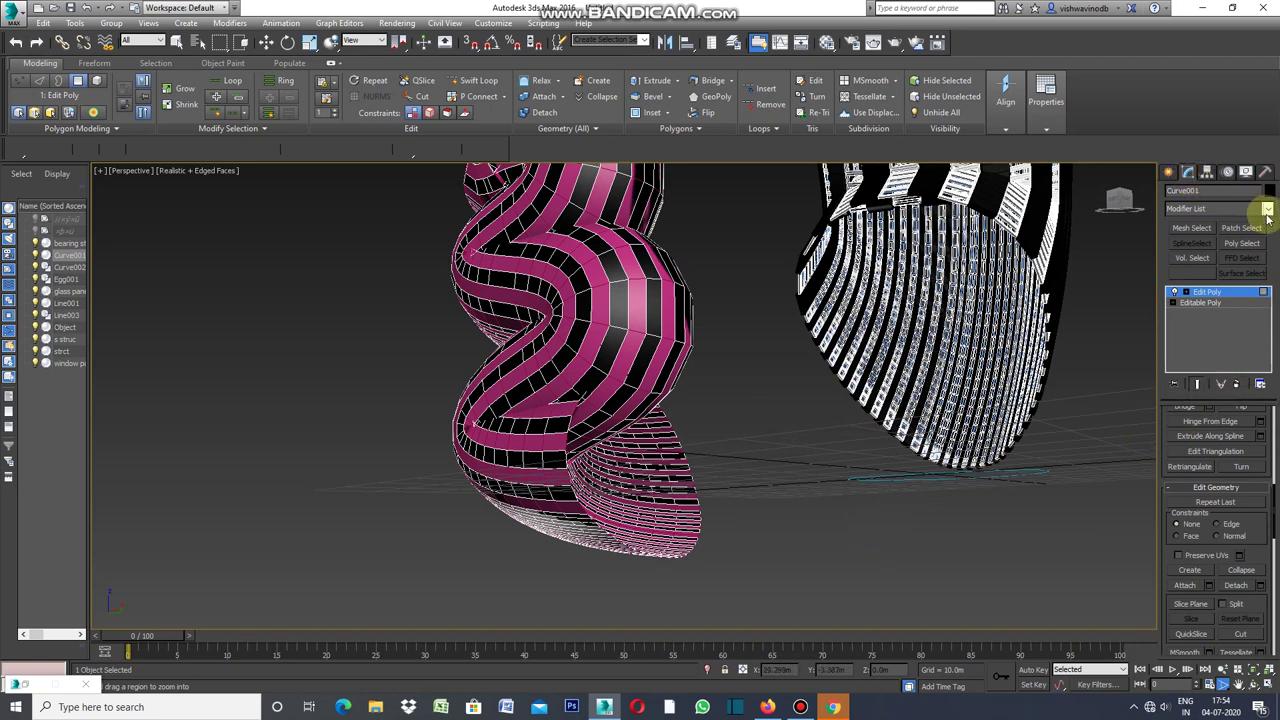
{"action": "left_click", "coordinate": [1267, 212]}
{"action": "left_click_drag", "start_coordinate": [1267, 270], "coordinate": [1265, 505]}
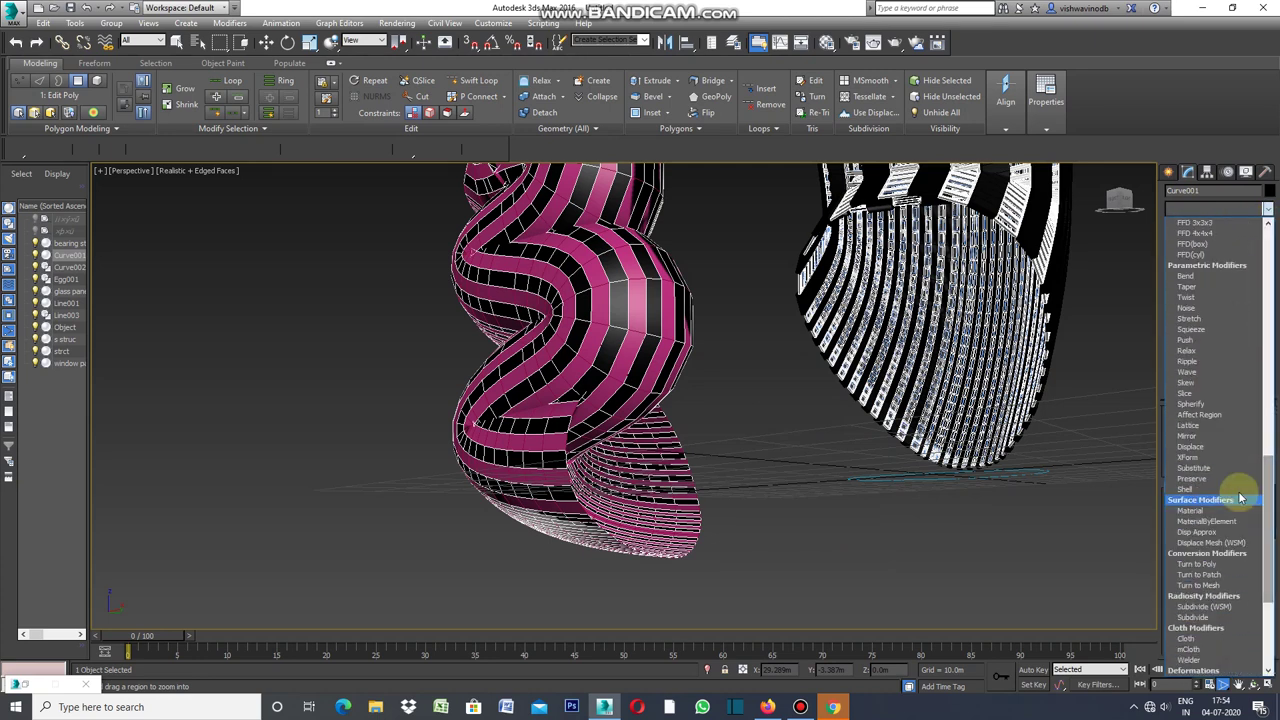
{"action": "left_click", "coordinate": [1205, 490]}
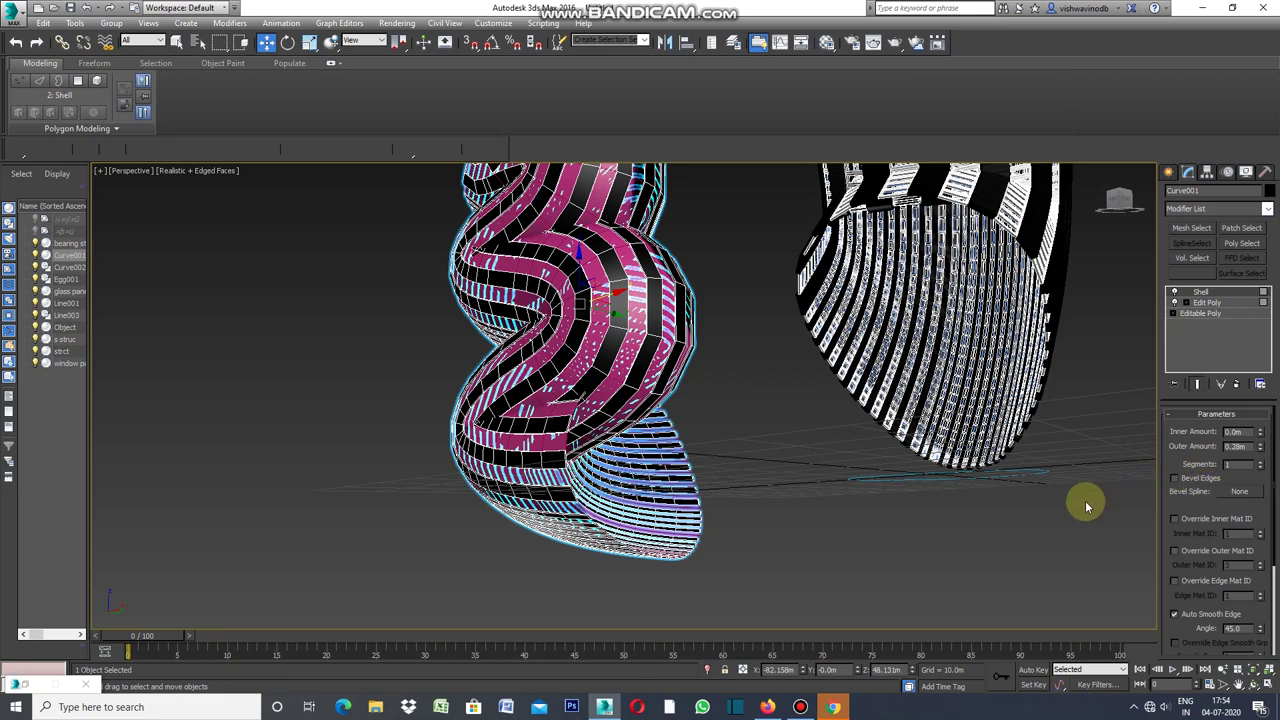
{"action": "left_click", "coordinate": [1000, 567]}
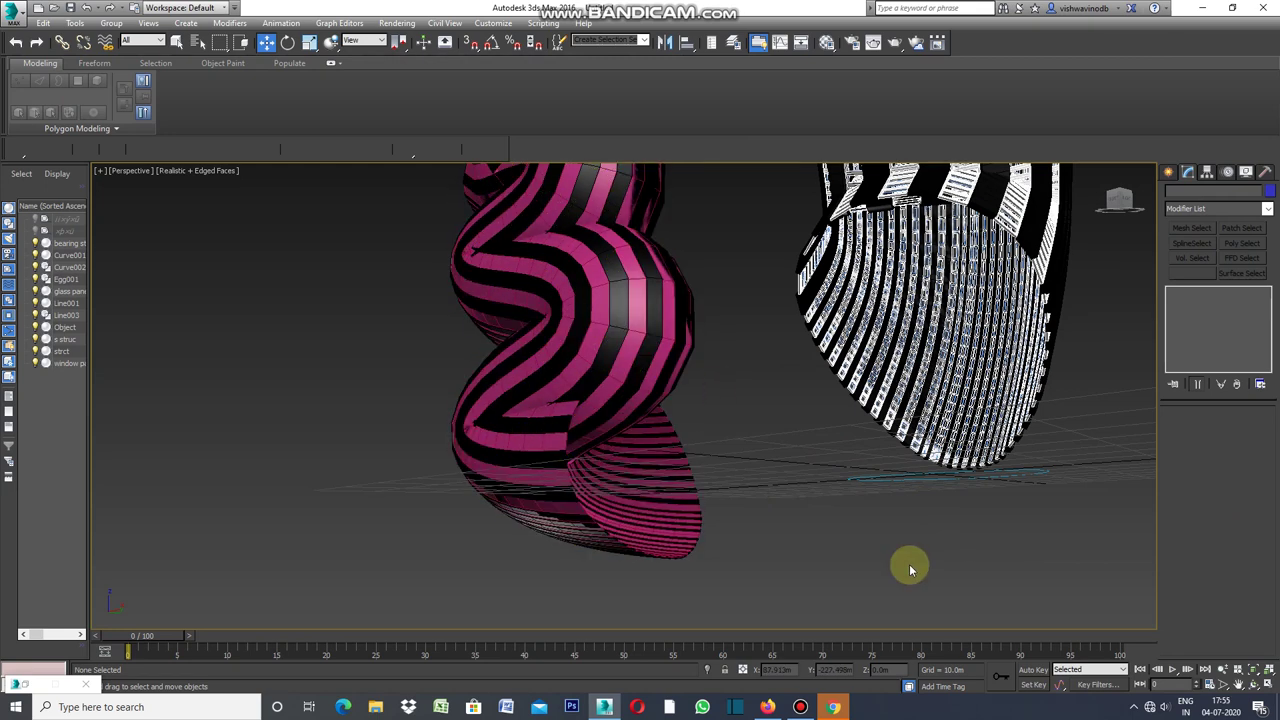
{"action": "left_click", "coordinate": [1222, 685]}
{"action": "left_click_drag", "start_coordinate": [737, 563], "coordinate": [624, 511]}
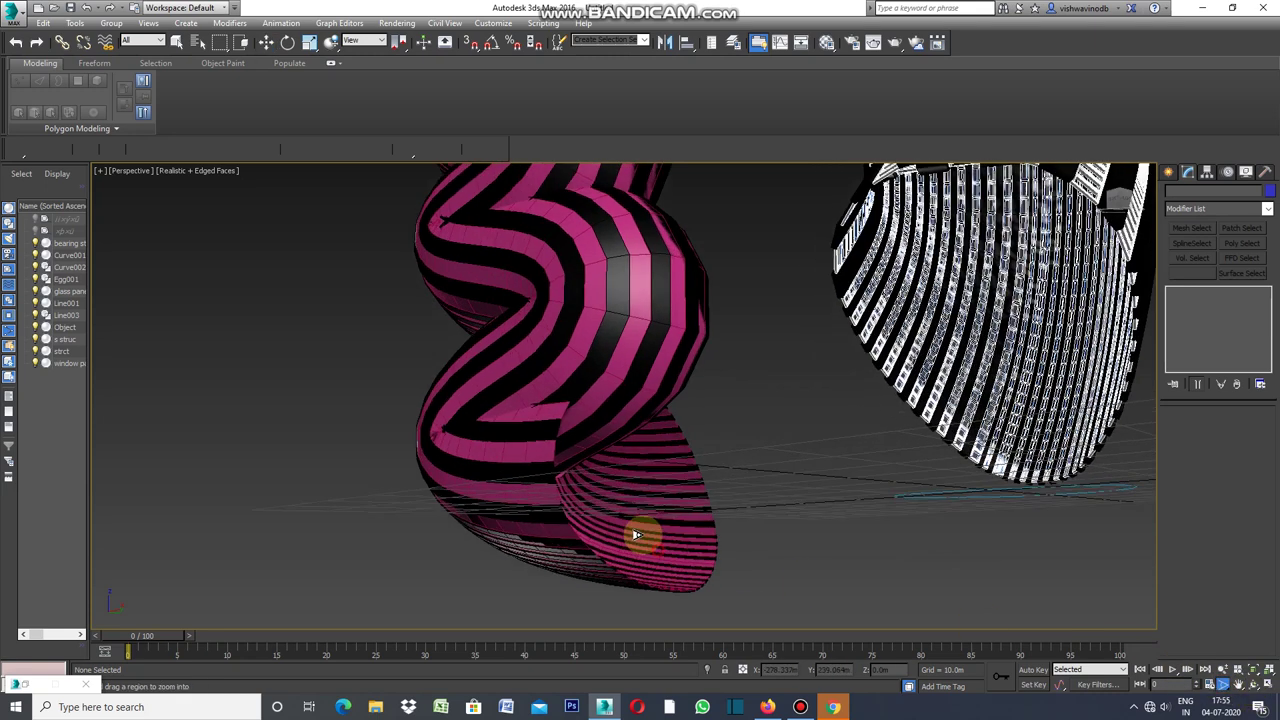
{"action": "scroll", "coordinate": [624, 511], "scroll_direction": "up", "scroll_amount": 2}
{"action": "scroll", "coordinate": [614, 497], "scroll_direction": "up", "scroll_amount": 3}
{"action": "scroll", "coordinate": [614, 463], "scroll_direction": "up", "scroll_amount": 3}
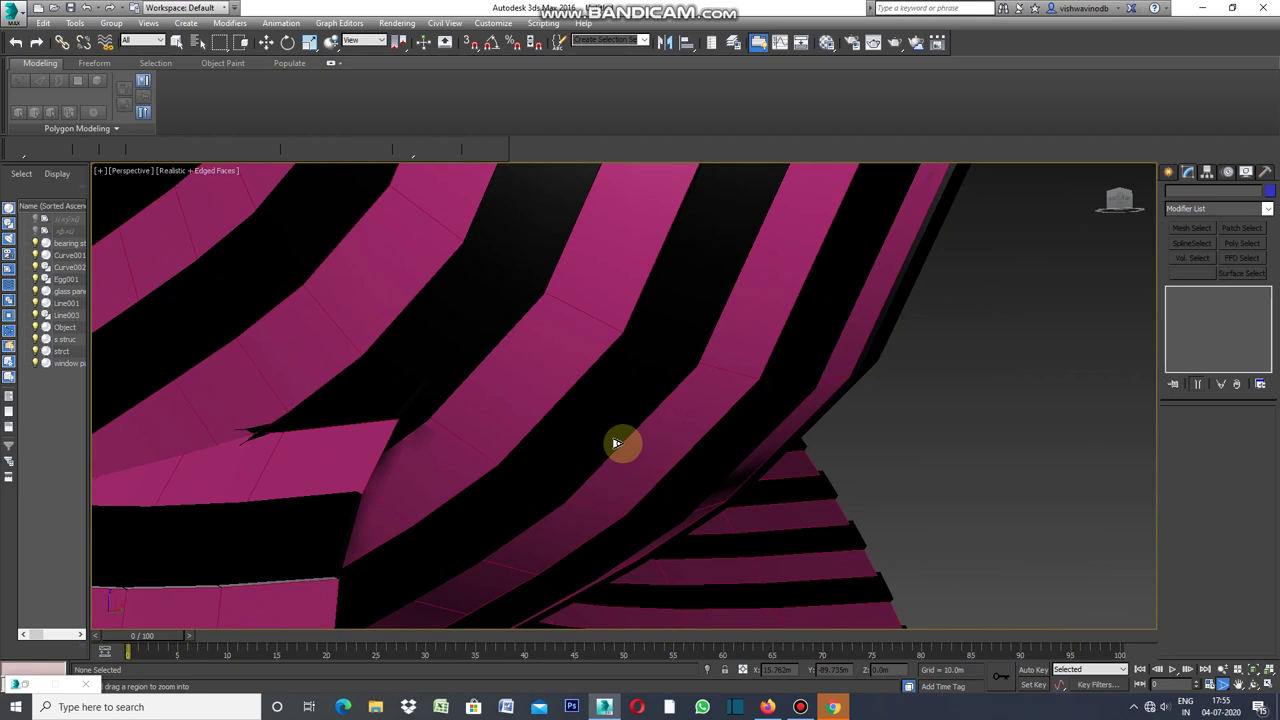
{"action": "scroll", "coordinate": [614, 443], "scroll_direction": "up", "scroll_amount": 1}
{"action": "scroll", "coordinate": [617, 442], "scroll_direction": "up", "scroll_amount": 1}
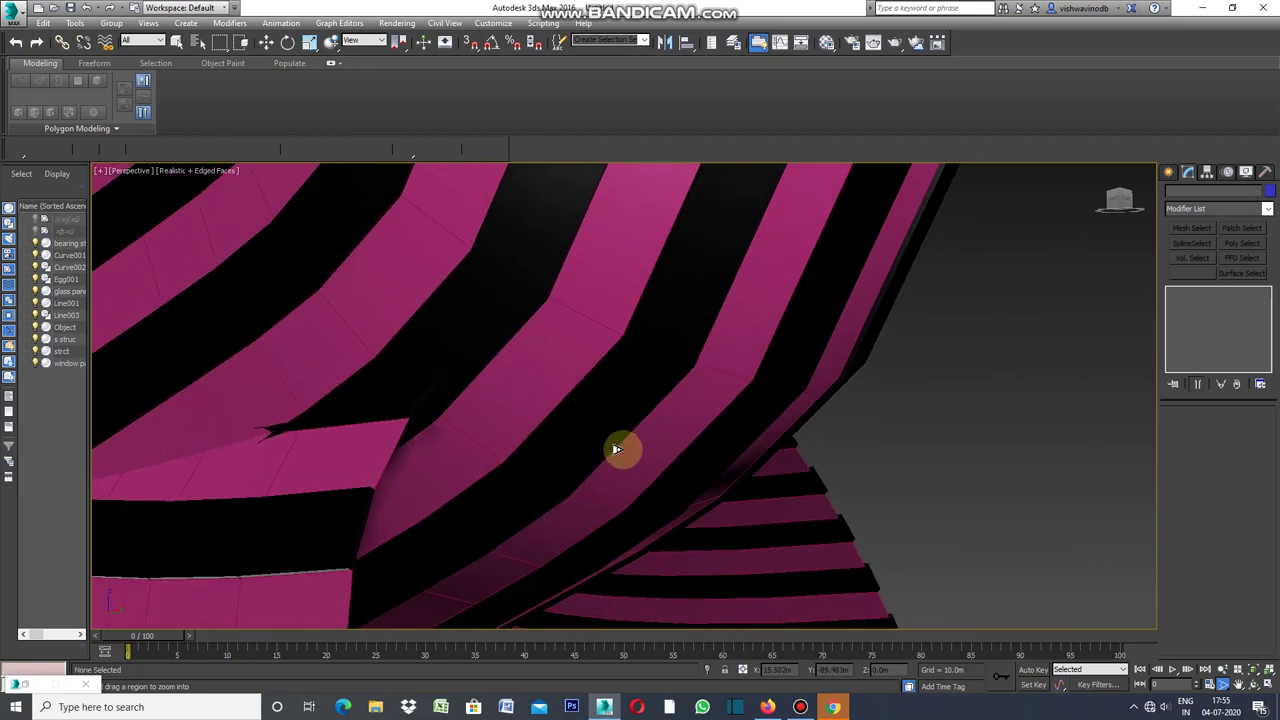
{"action": "scroll", "coordinate": [618, 440], "scroll_direction": "up", "scroll_amount": 1}
{"action": "scroll", "coordinate": [620, 438], "scroll_direction": "down", "scroll_amount": 2}
{"action": "scroll", "coordinate": [622, 430], "scroll_direction": "up", "scroll_amount": 2}
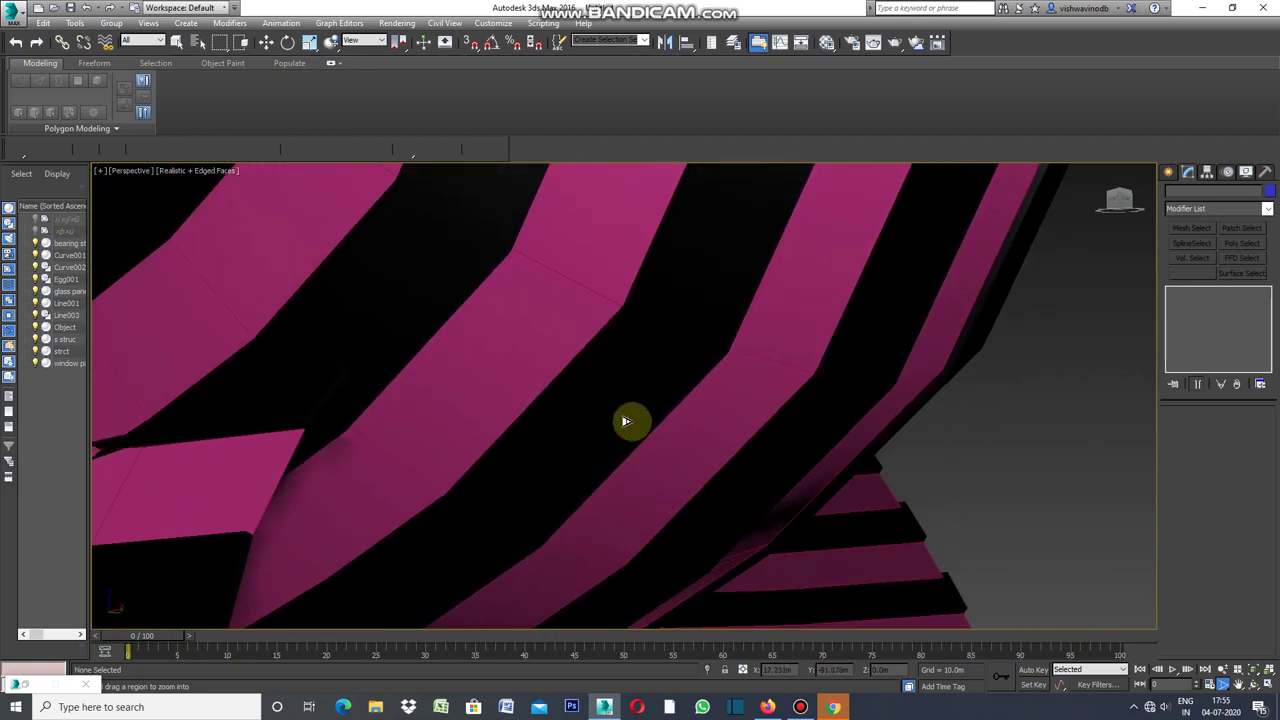
{"action": "scroll", "coordinate": [640, 455], "scroll_direction": "down", "scroll_amount": 4}
{"action": "scroll", "coordinate": [660, 505], "scroll_direction": "down", "scroll_amount": 3}
{"action": "scroll", "coordinate": [690, 535], "scroll_direction": "down", "scroll_amount": 3}
{"action": "scroll", "coordinate": [725, 552], "scroll_direction": "down", "scroll_amount": 1}
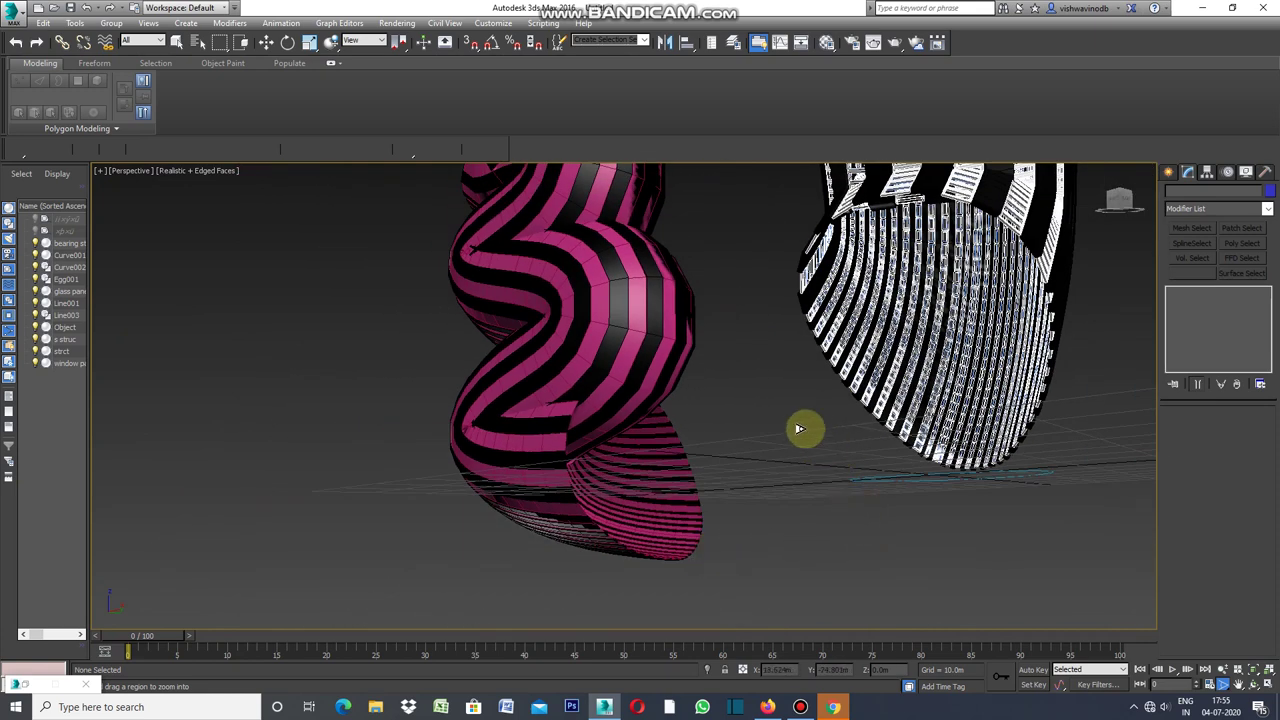
{"action": "left_click", "coordinate": [176, 42]}
{"action": "left_click", "coordinate": [600, 340]}
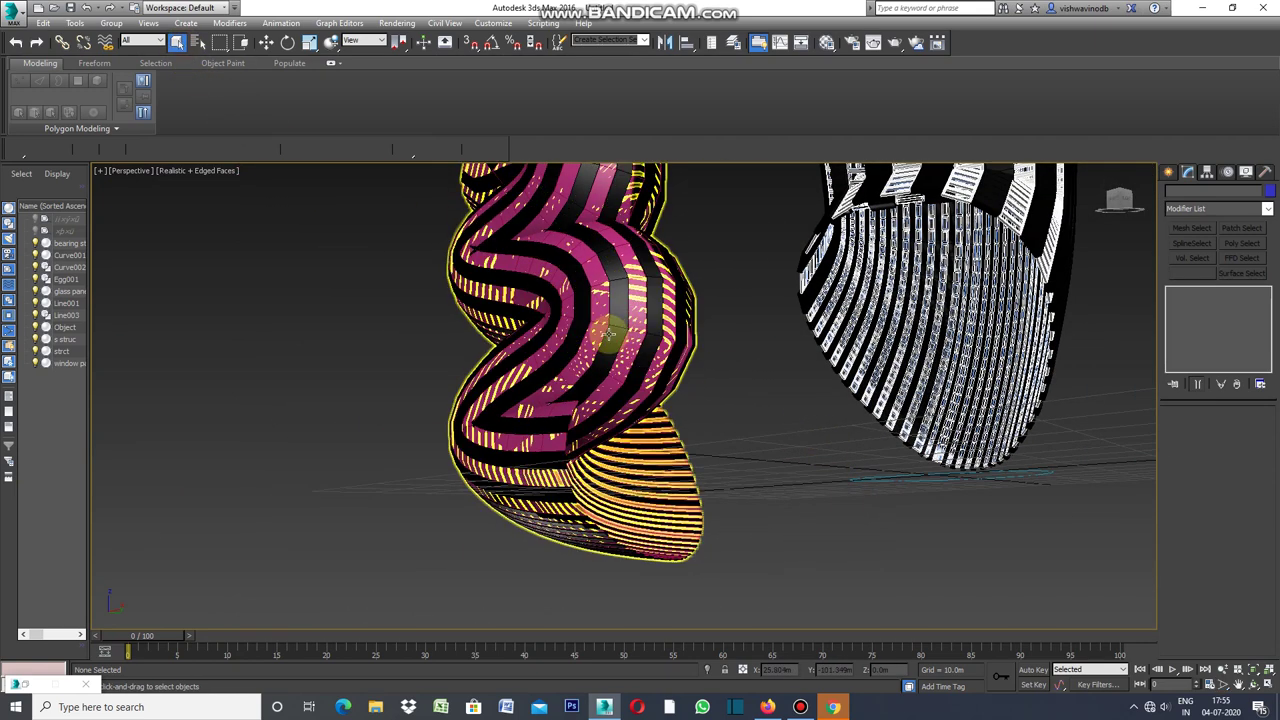
- Select Curve001, zoom in, and set its Shell outer amount to 0.8m
{"action": "left_click", "coordinate": [619, 313]}
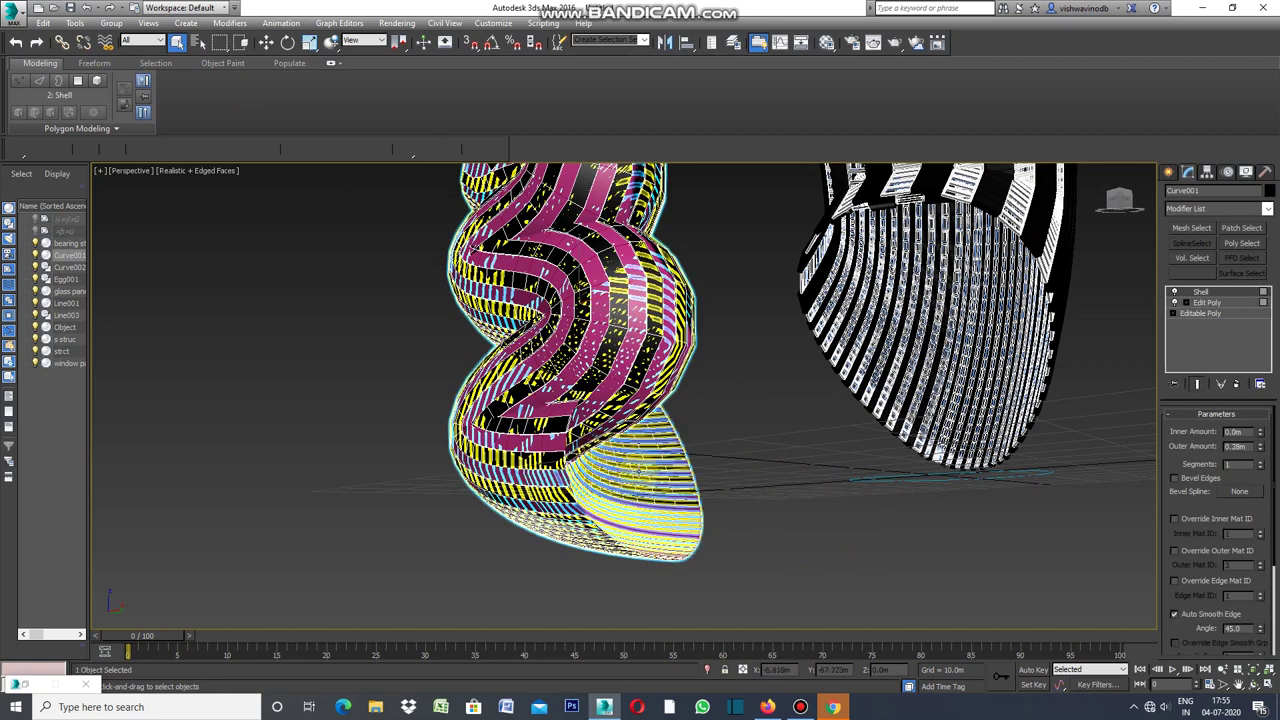
{"action": "left_click", "coordinate": [1218, 688]}
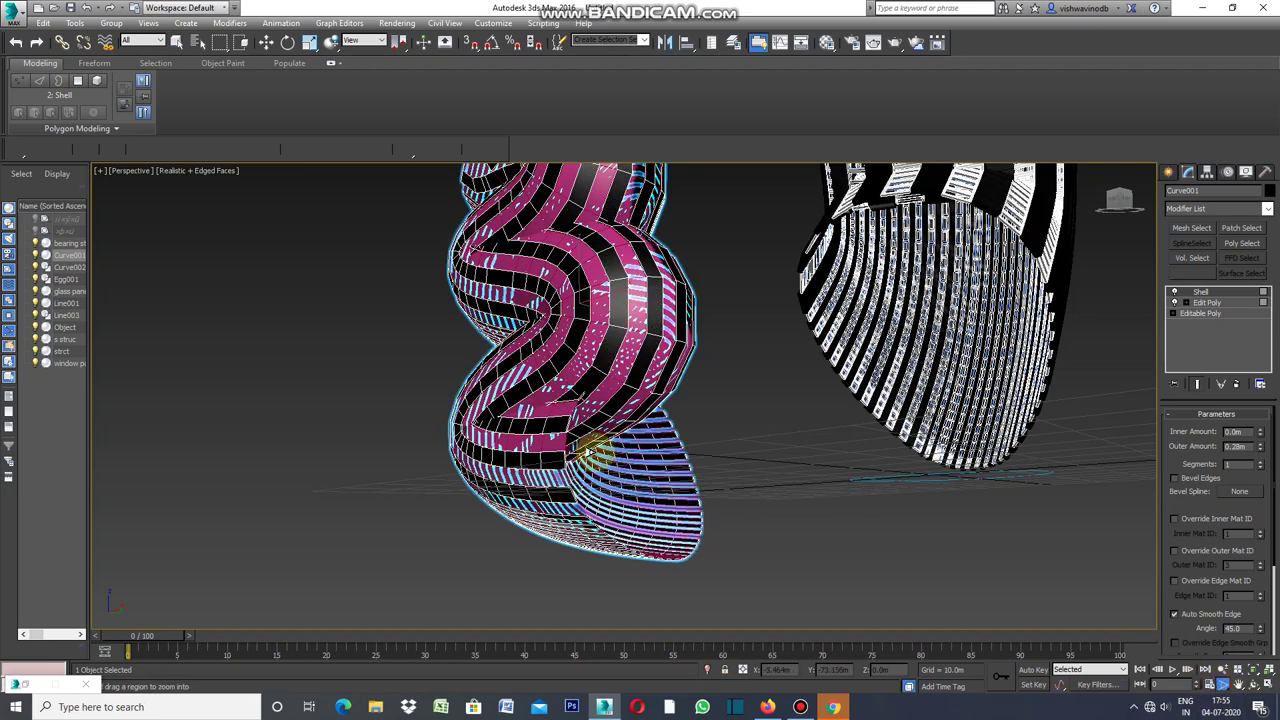
{"action": "scroll", "coordinate": [590, 450], "scroll_direction": "up", "scroll_amount": 2}
{"action": "scroll", "coordinate": [592, 443], "scroll_direction": "up", "scroll_amount": 3}
{"action": "scroll", "coordinate": [592, 423], "scroll_direction": "up", "scroll_amount": 3}
{"action": "scroll", "coordinate": [603, 391], "scroll_direction": "up", "scroll_amount": 3}
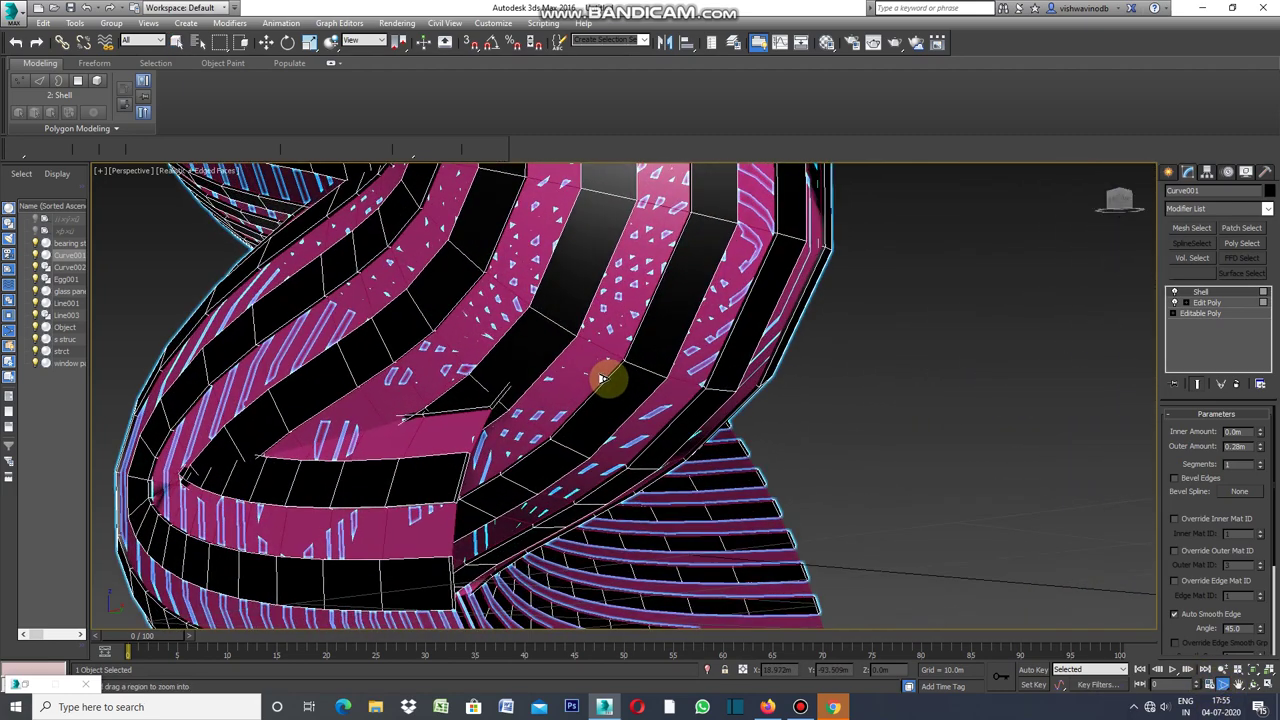
{"action": "scroll", "coordinate": [605, 395], "scroll_direction": "down", "scroll_amount": 3}
{"action": "scroll", "coordinate": [608, 405], "scroll_direction": "down", "scroll_amount": 1}
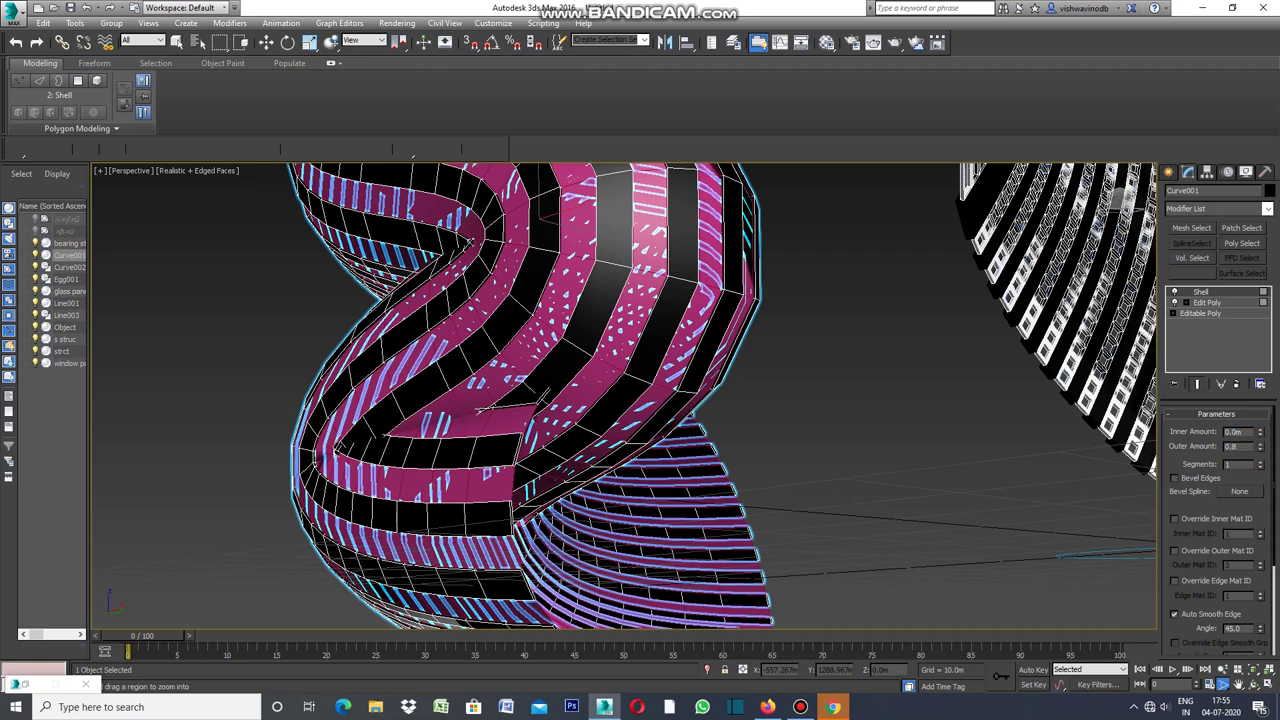
{"action": "key", "text": "Return"}
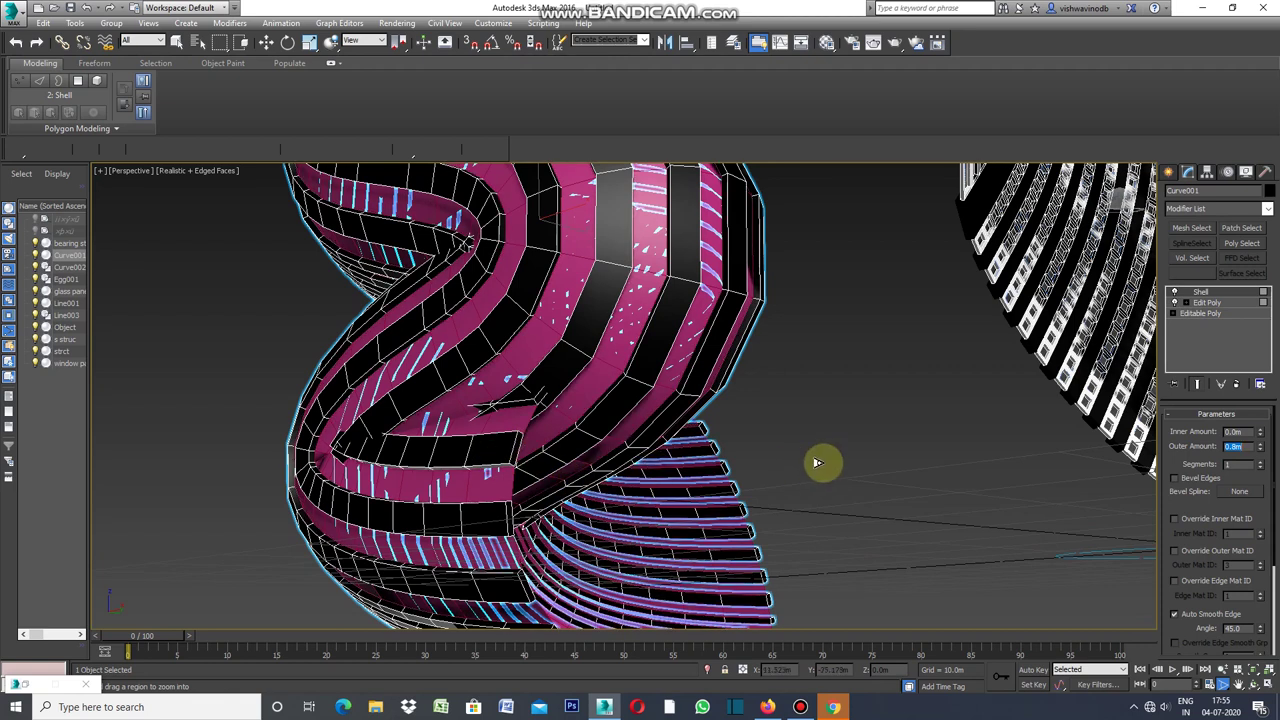
{"action": "left_click", "coordinate": [1167, 171]}
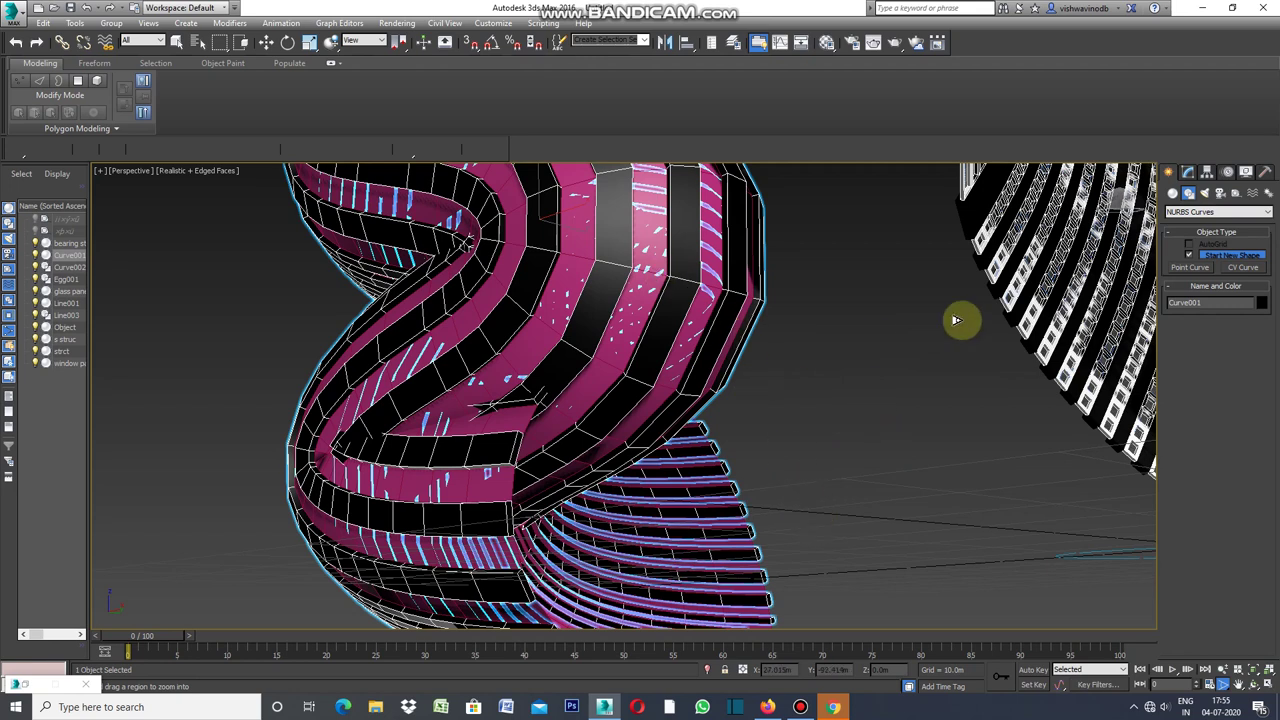
- Select the window panel object and enter Polygon mode with all 2223 polygons selected
{"action": "left_click", "coordinate": [177, 43]}
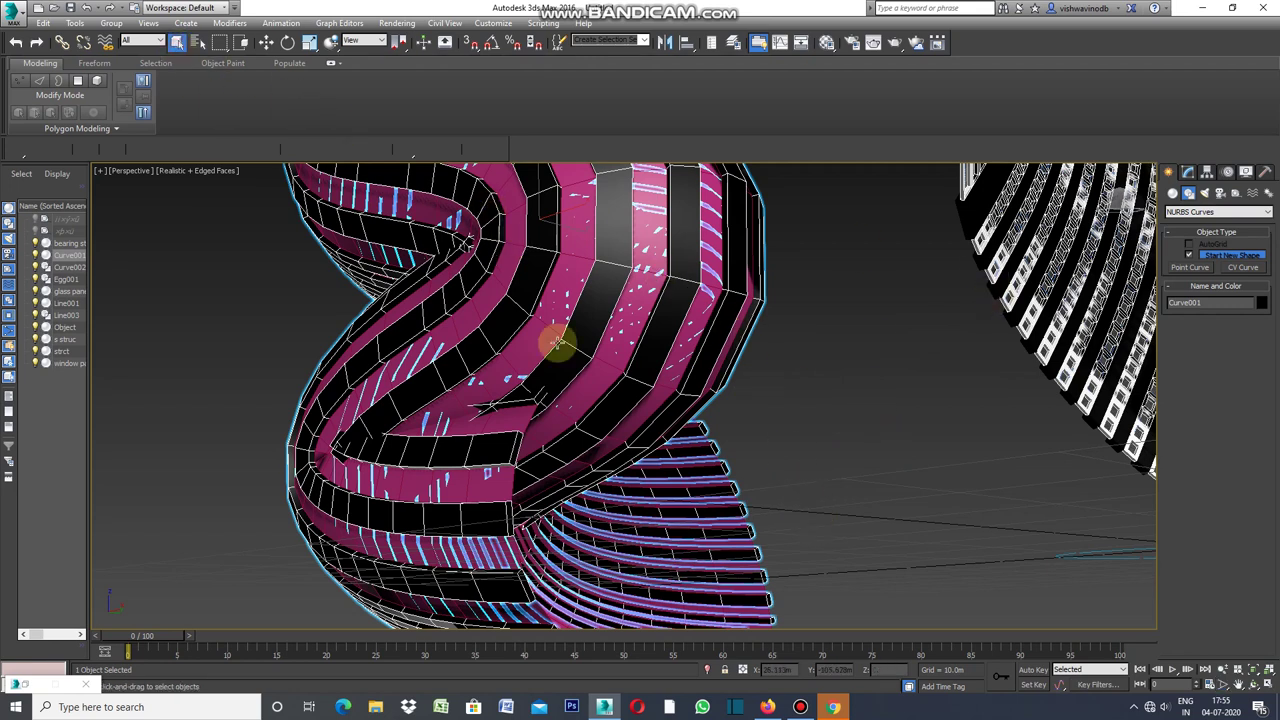
{"action": "left_click", "coordinate": [524, 418]}
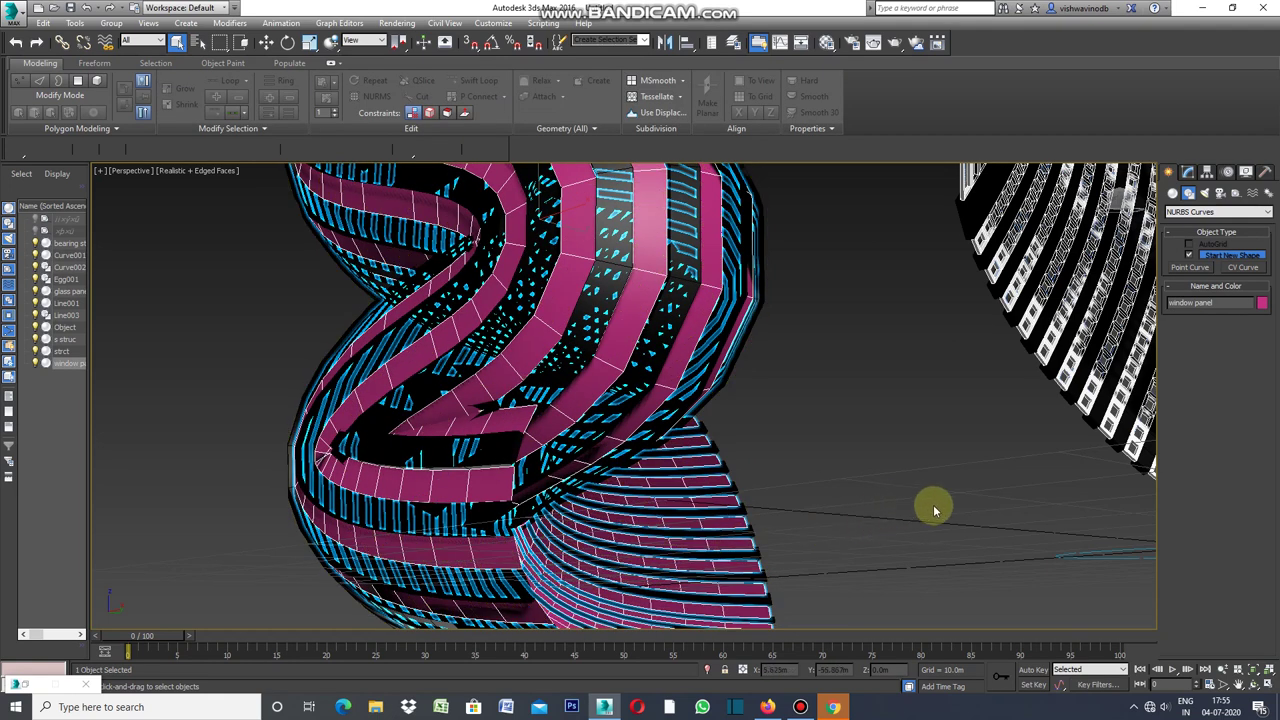
{"action": "left_click", "coordinate": [1189, 173]}
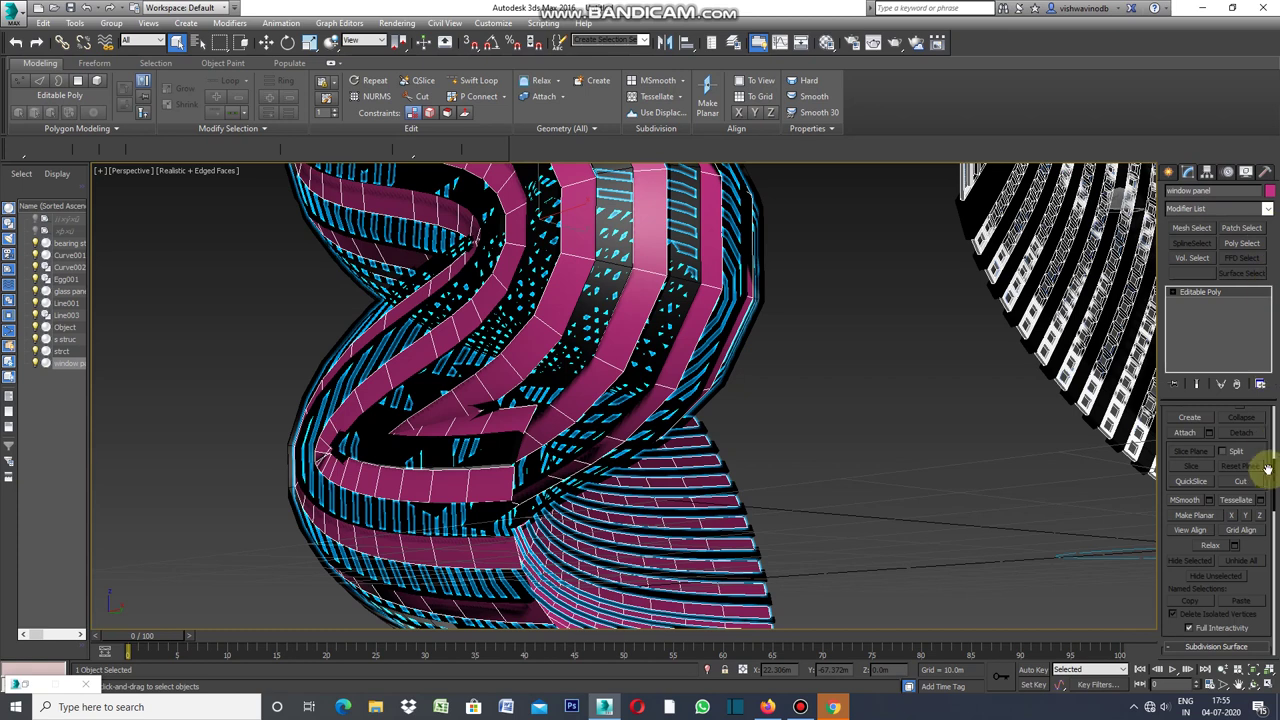
{"action": "left_click_drag", "start_coordinate": [1274, 486], "coordinate": [1274, 414]}
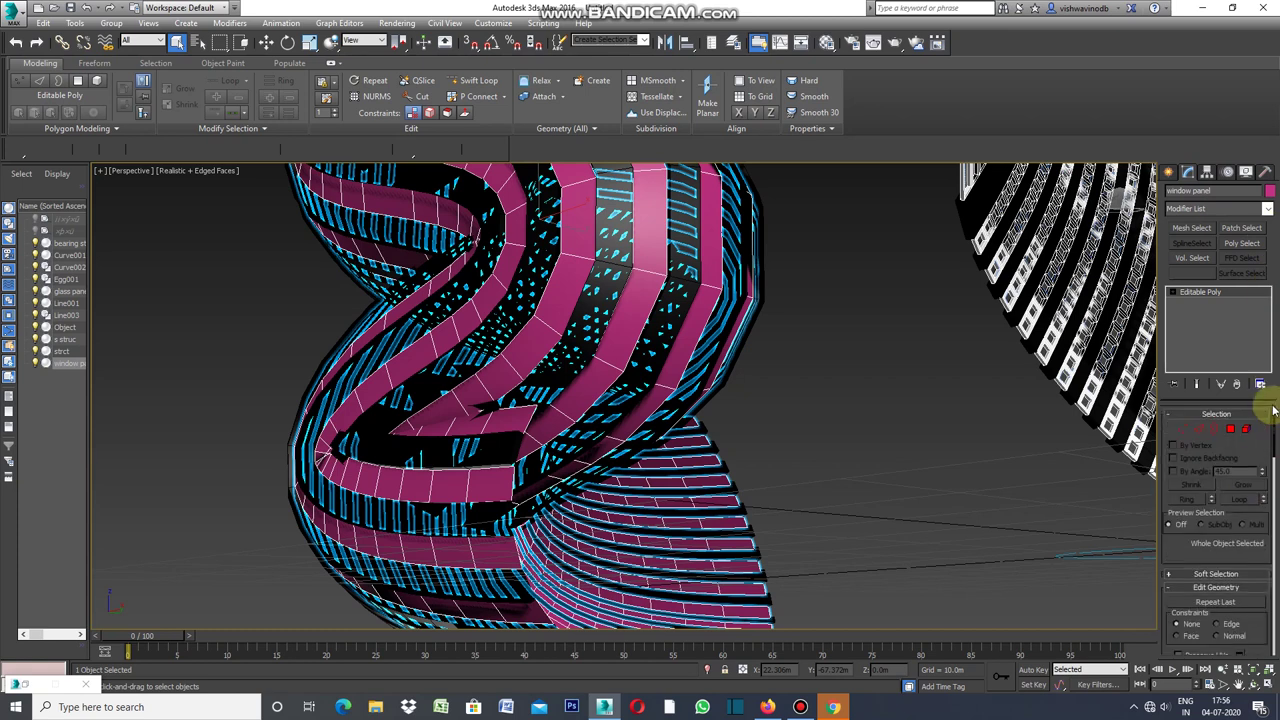
{"action": "left_click", "coordinate": [1201, 431]}
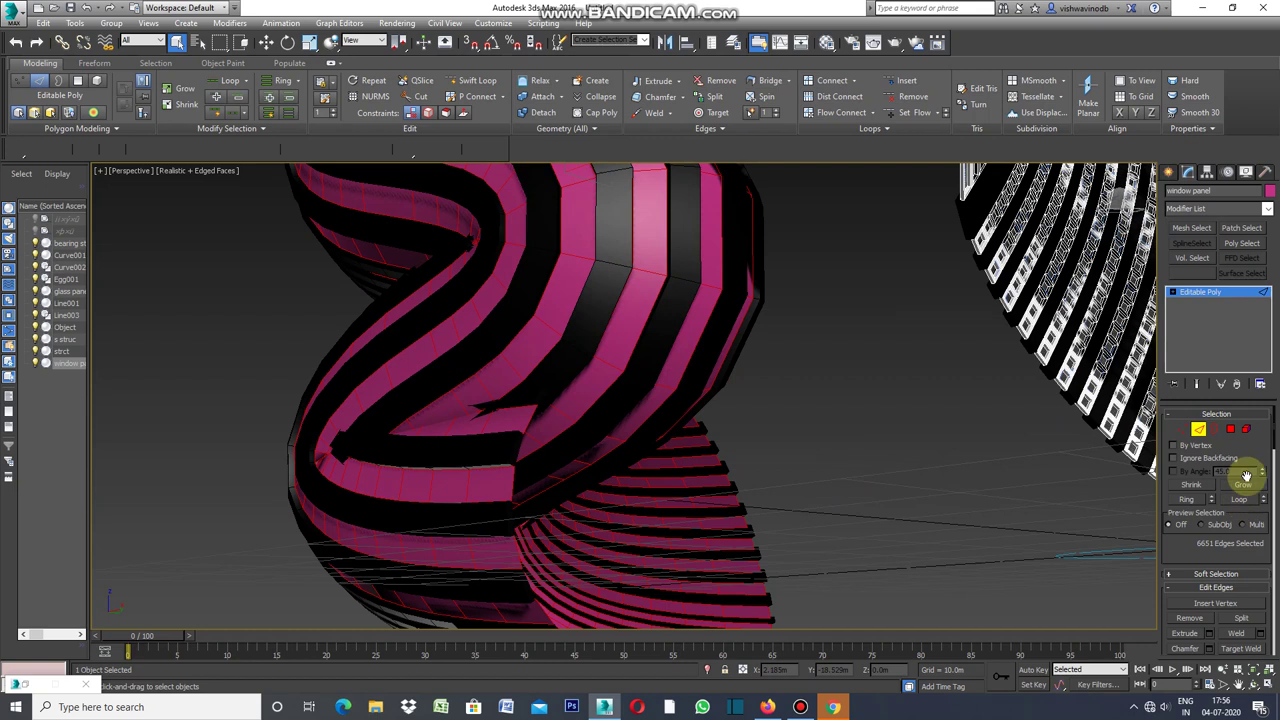
{"action": "left_click", "coordinate": [1231, 431]}
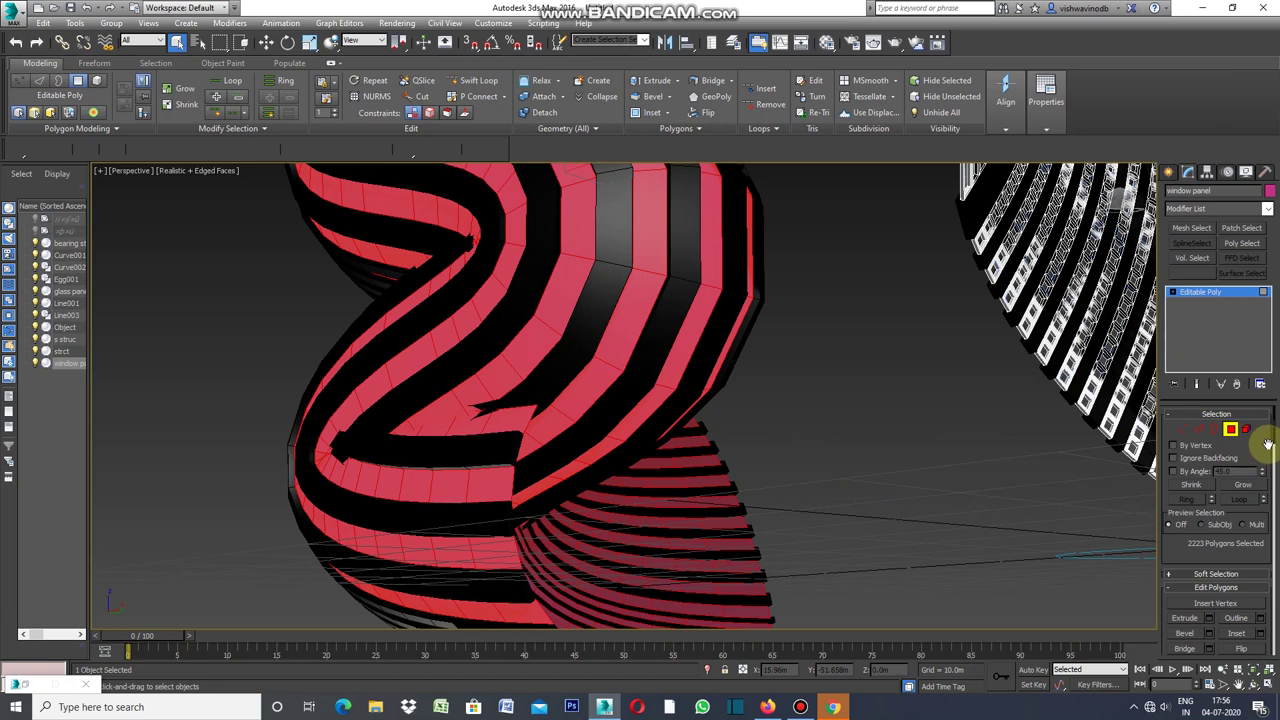
{"action": "mouse_move", "coordinate": [1275, 428]}
{"action": "left_mouse_down"}
{"action": "mouse_move", "coordinate": [1274, 470]}
{"action": "mouse_move", "coordinate": [1271, 451]}
{"action": "left_mouse_up"}
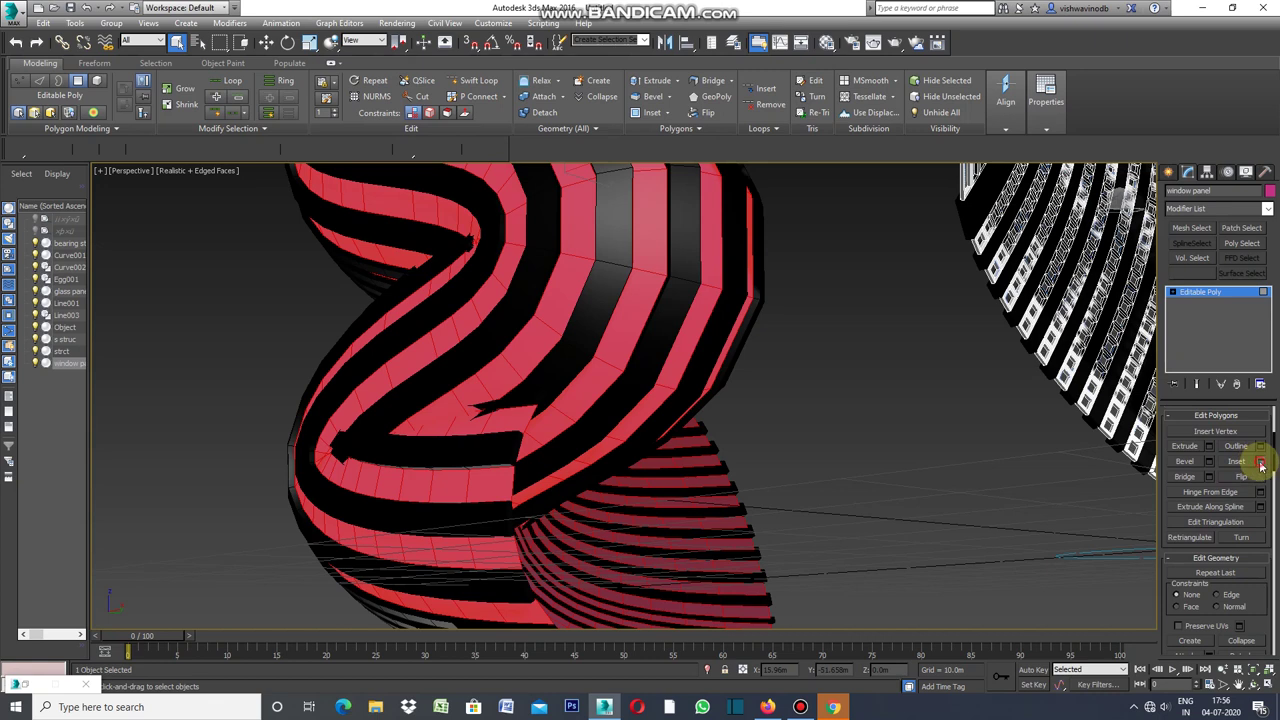
- Inset each window panel polygon individually (By Polygon) by 0.28m
{"action": "left_click", "coordinate": [1261, 463]}
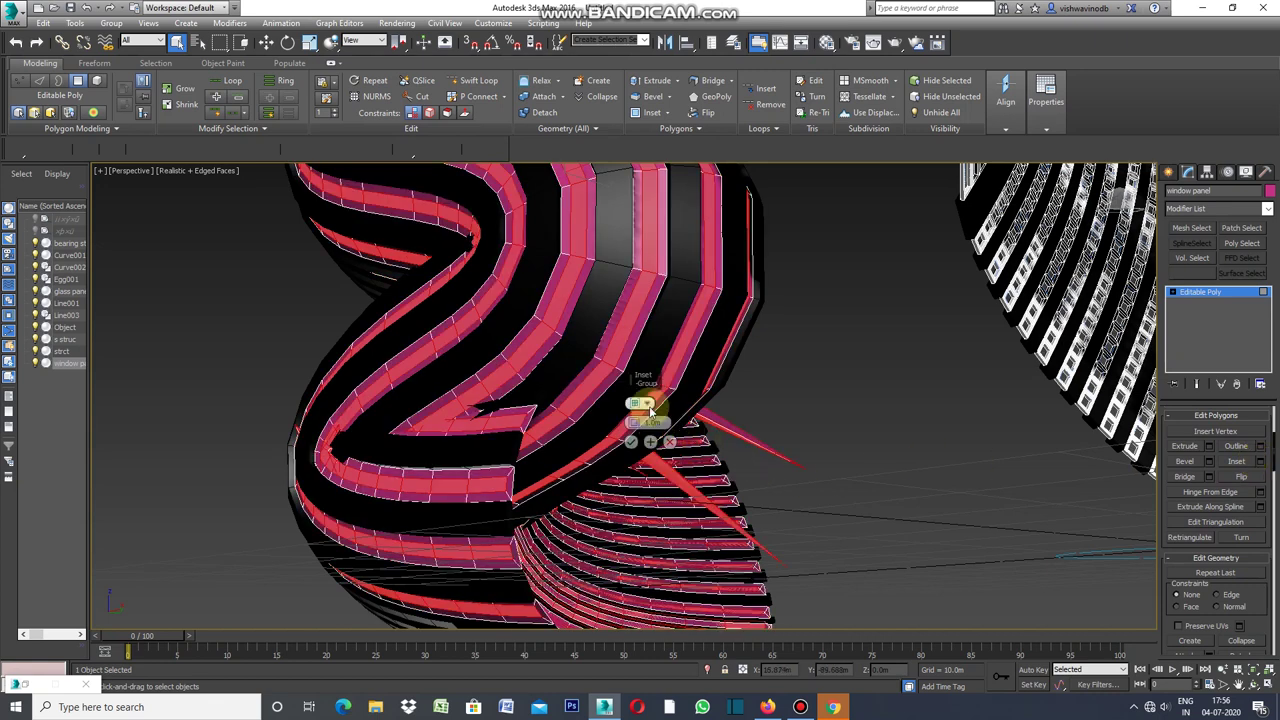
{"action": "left_click", "coordinate": [634, 403]}
{"action": "left_click", "coordinate": [703, 431]}
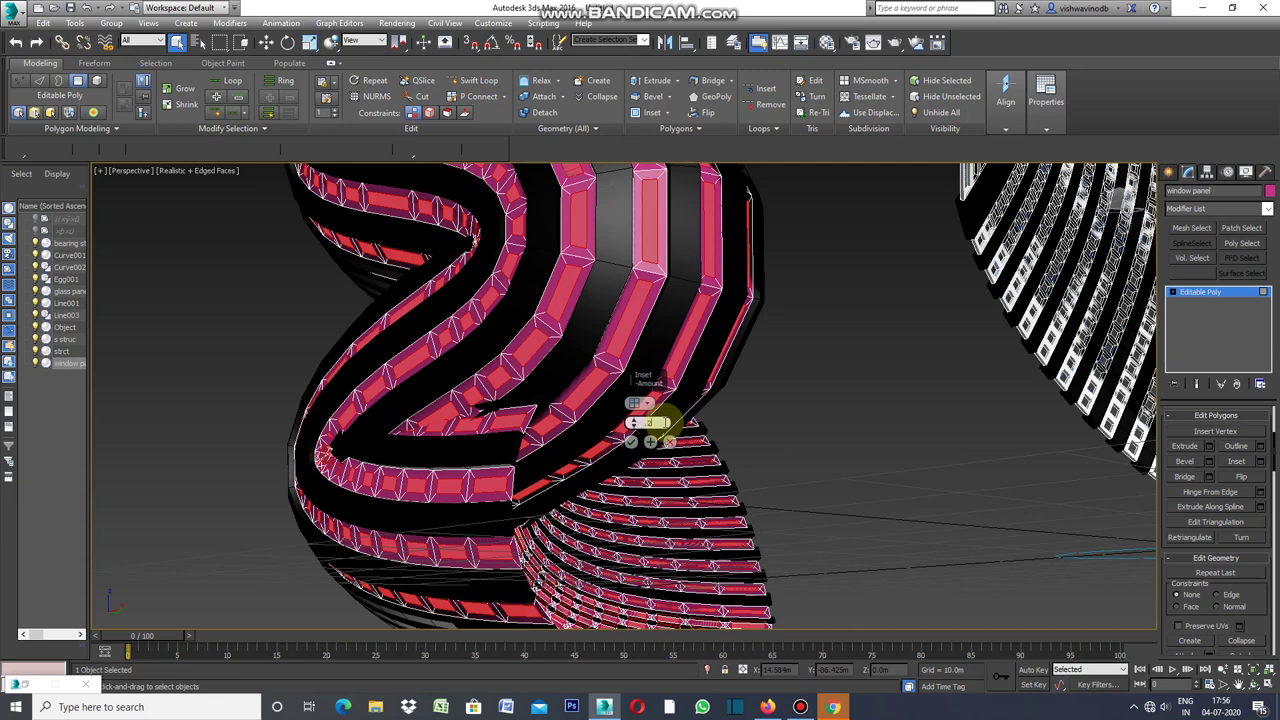
{"action": "left_click_drag", "start_coordinate": [660, 421], "coordinate": [660, 423]}
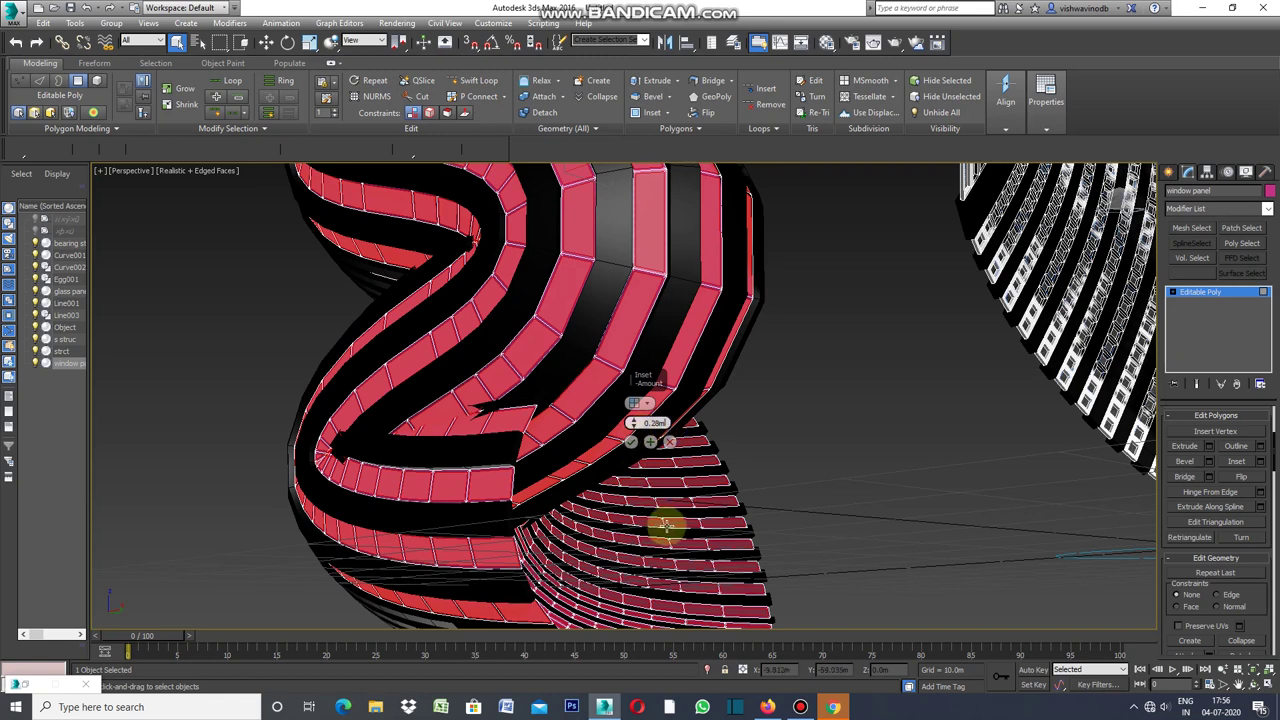
{"action": "left_click", "coordinate": [632, 443]}
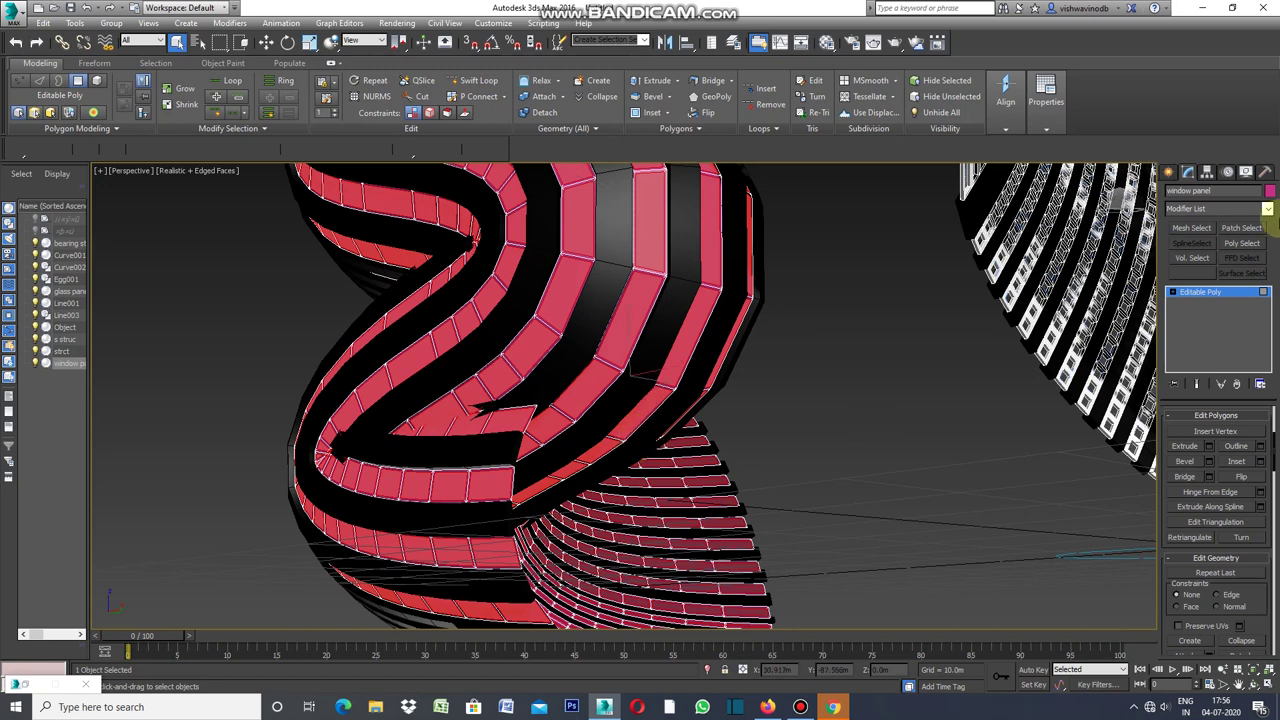
- Recolour the window panel object light pink
{"action": "left_click", "coordinate": [1269, 191]}
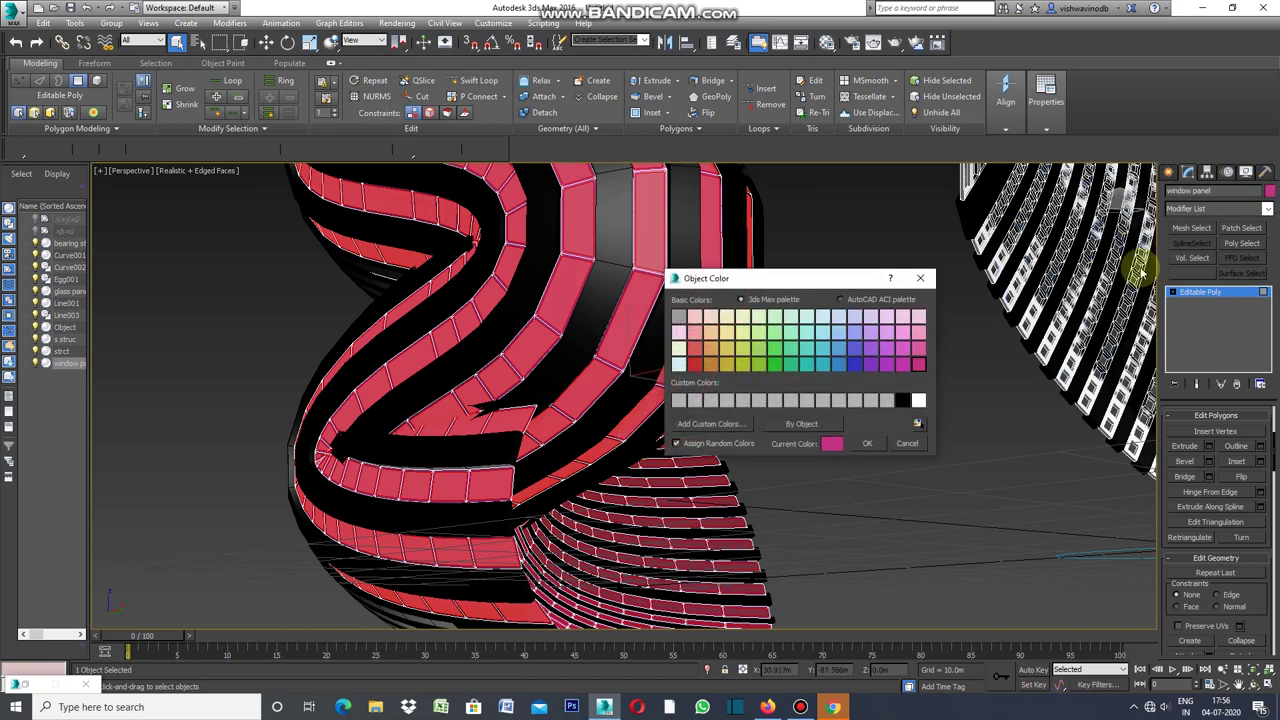
{"action": "left_click", "coordinate": [919, 401]}
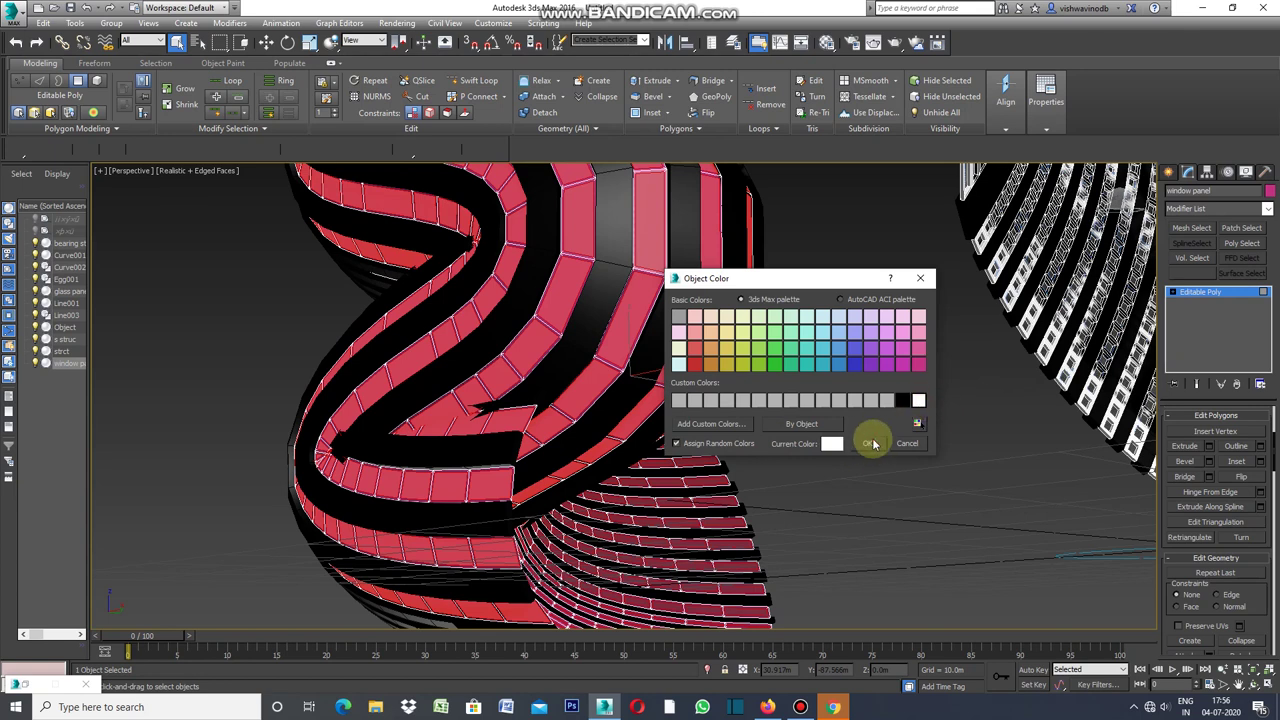
{"action": "left_click", "coordinate": [868, 444]}
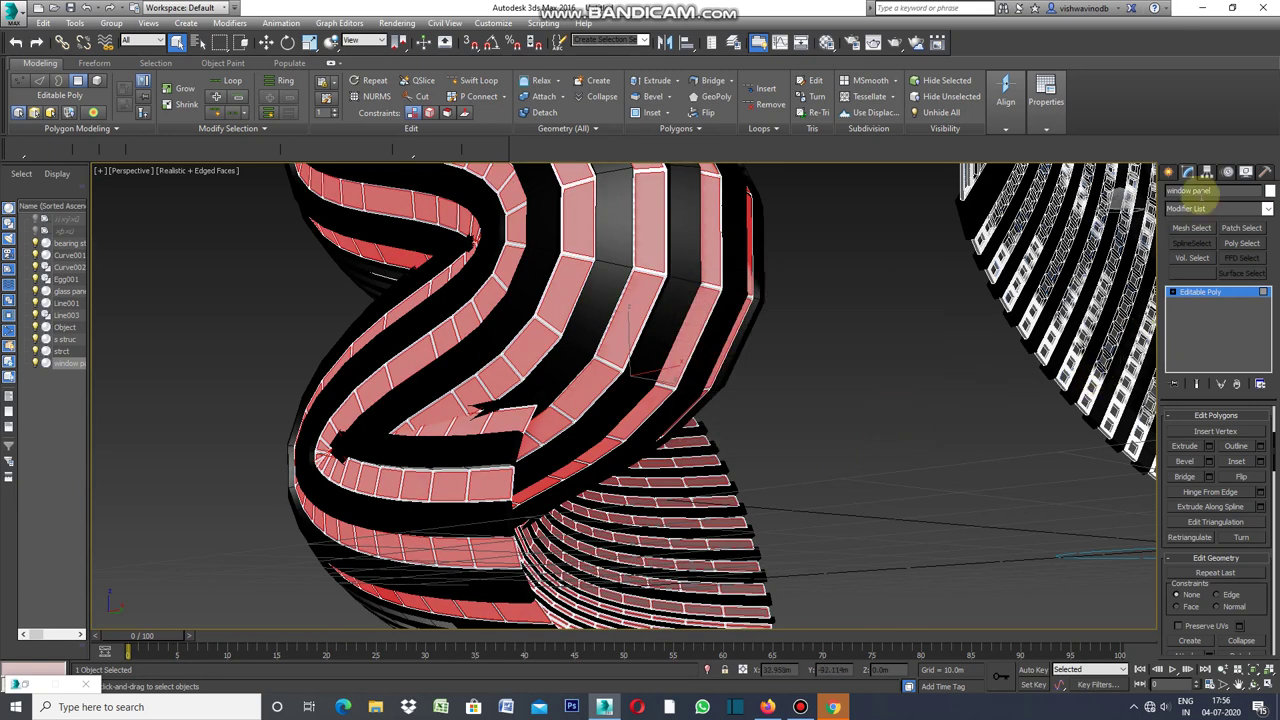
- Add a Shell modifier to the window panels with a 0.3m outer amount
{"action": "left_click", "coordinate": [1268, 211]}
{"action": "left_click_drag", "start_coordinate": [1262, 328], "coordinate": [1268, 556]}
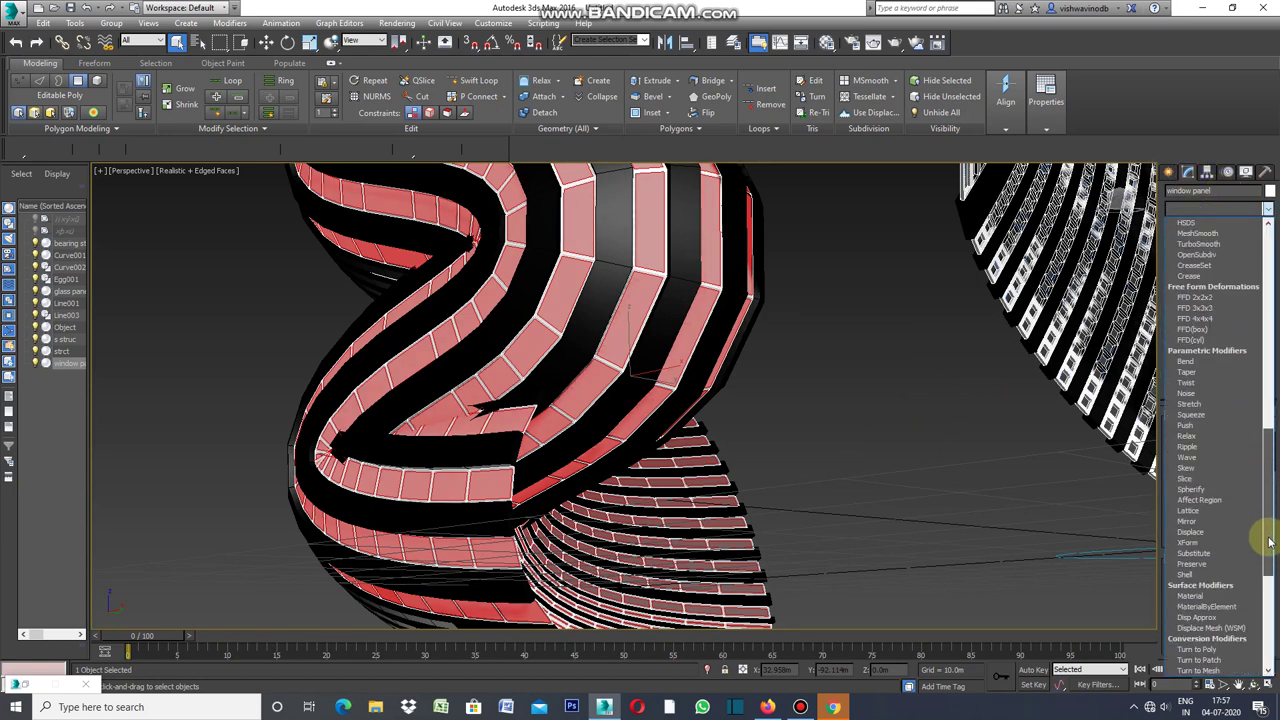
{"action": "left_click", "coordinate": [1185, 521]}
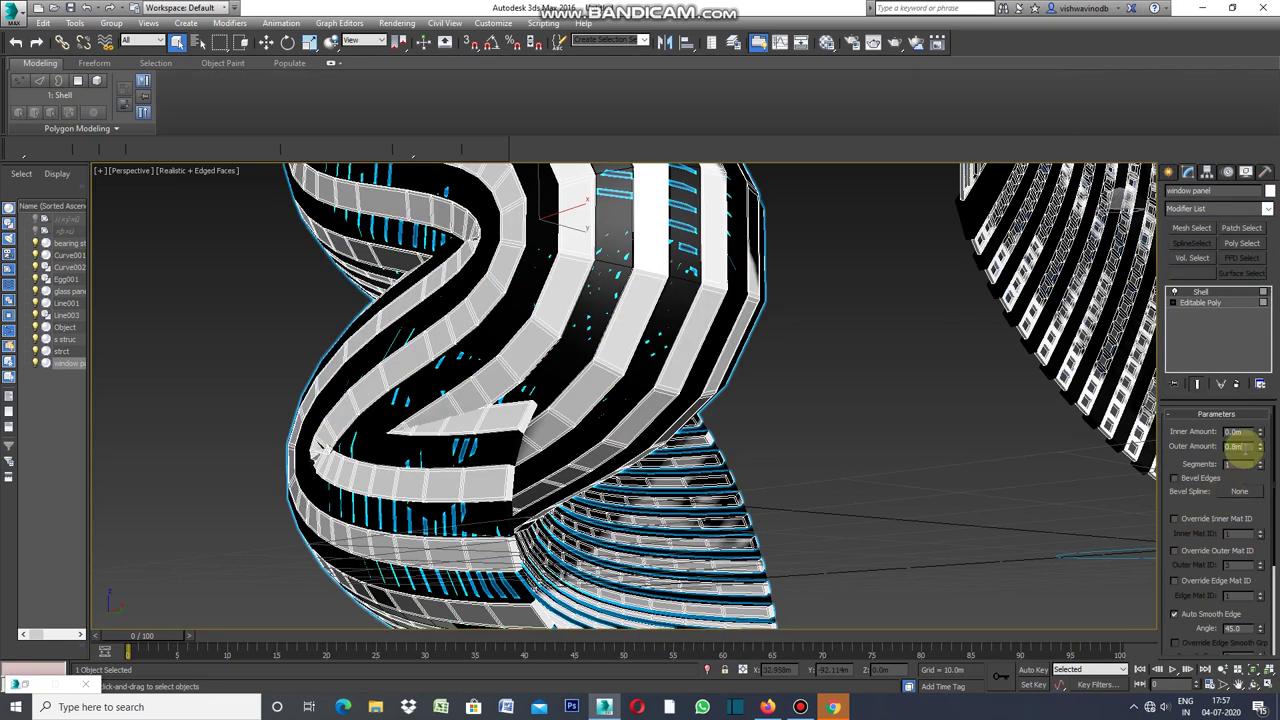
{"action": "left_click_drag", "start_coordinate": [1240, 451], "coordinate": [1242, 455]}
{"action": "type", "text": "3"}
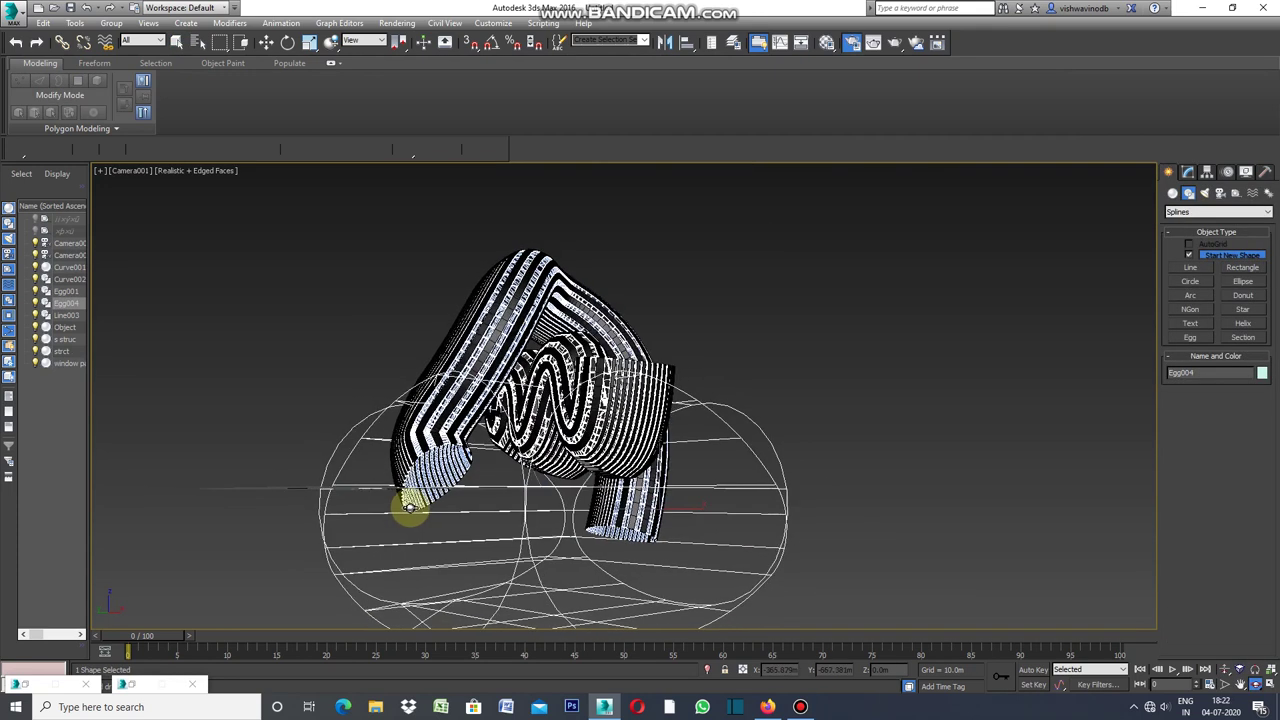
{"action": "mouse_move", "coordinate": [408, 508]}
{"action": "left_mouse_down"}
{"action": "mouse_move", "coordinate": [277, 509]}
{"action": "mouse_move", "coordinate": [308, 514]}
{"action": "mouse_move", "coordinate": [297, 514]}
{"action": "left_mouse_up"}
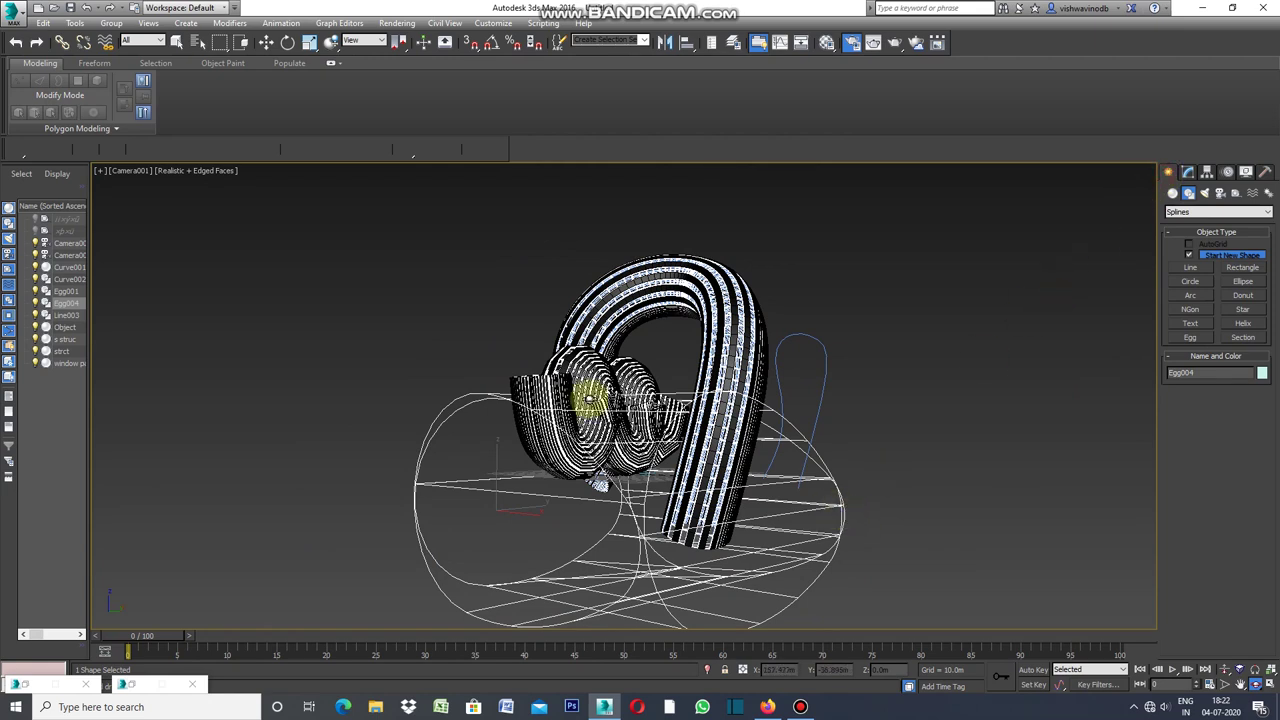
- Add a Surface modifier to the Egg004 spline, turning its cage into a podium surface
{"action": "left_click", "coordinate": [178, 42]}
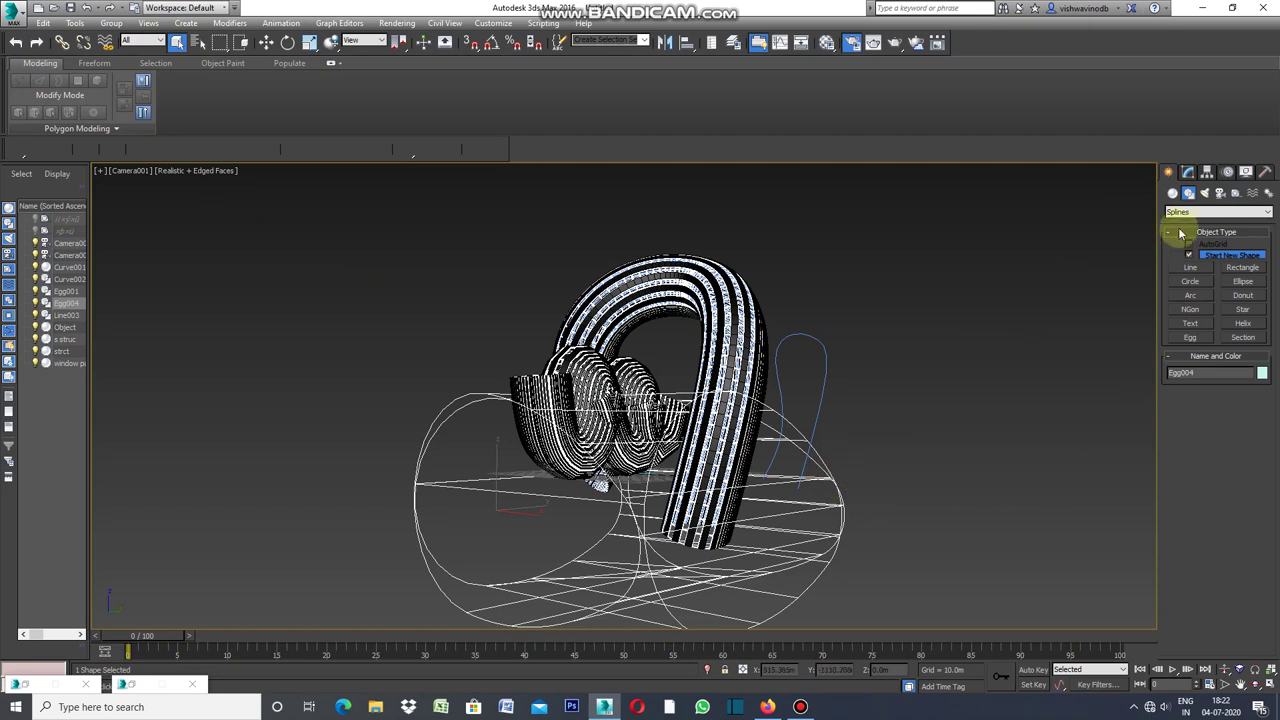
{"action": "left_click", "coordinate": [1188, 172]}
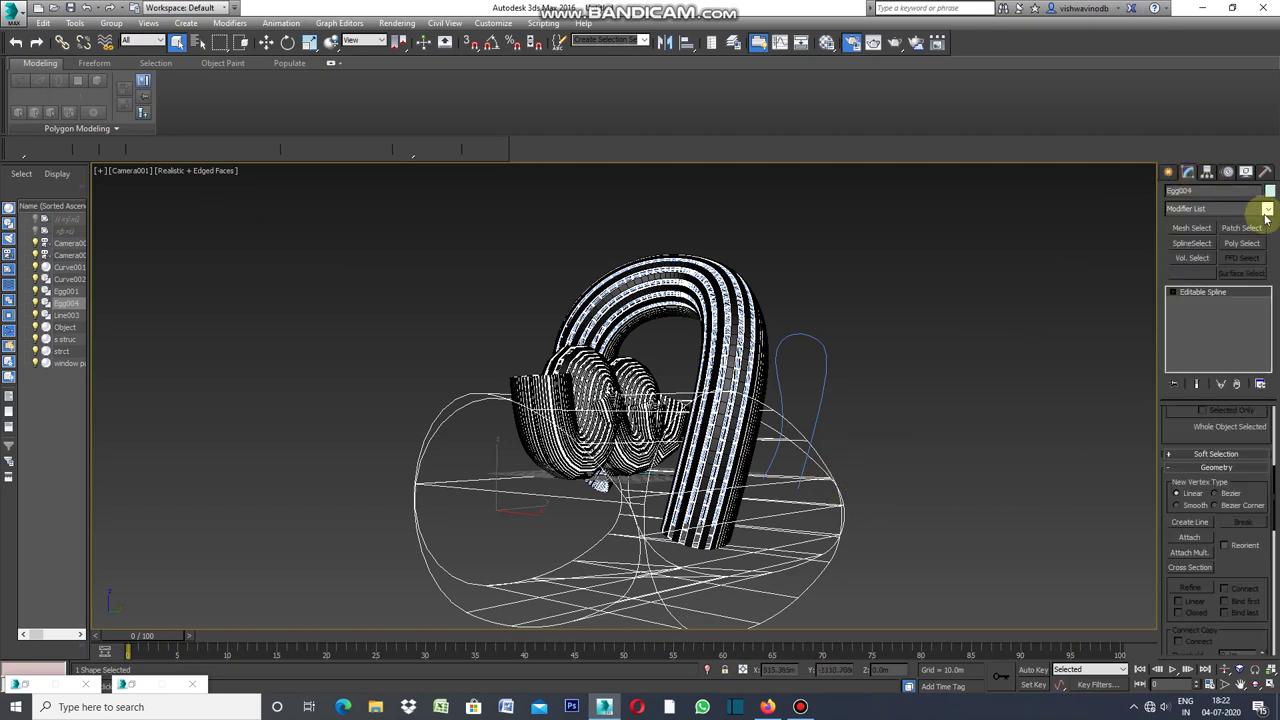
{"action": "left_click", "coordinate": [1268, 210]}
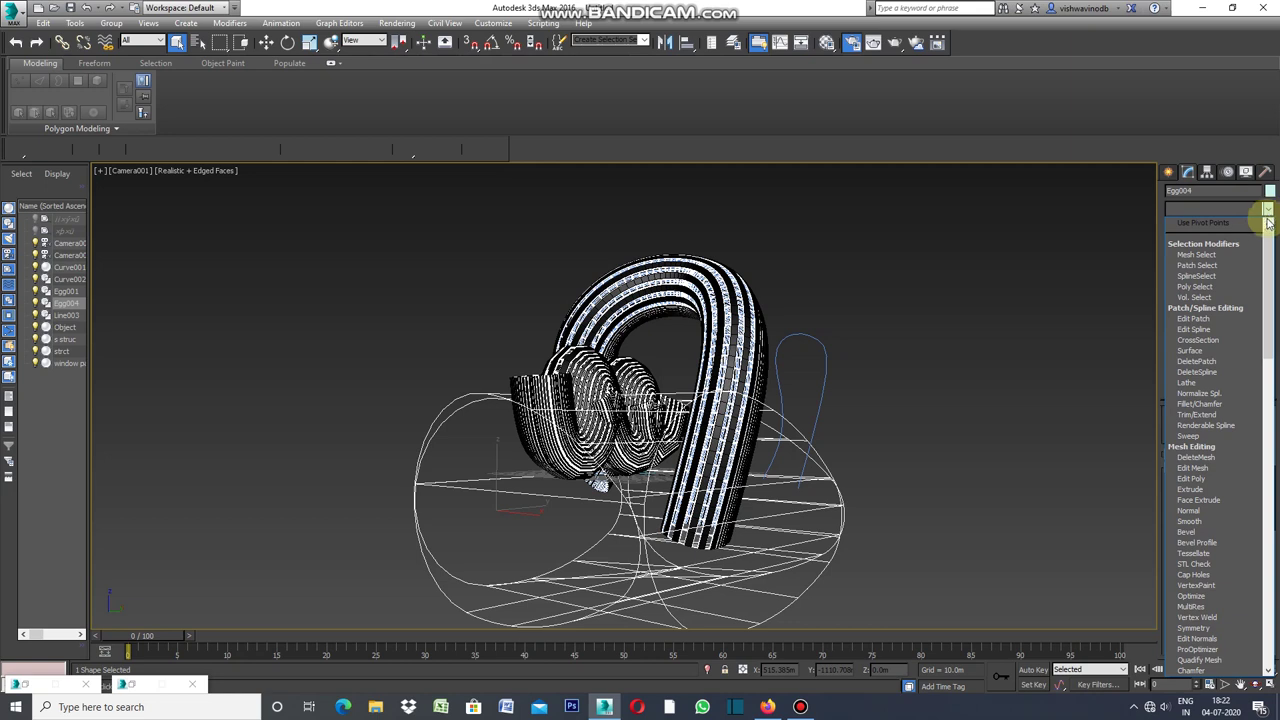
{"action": "left_click", "coordinate": [1208, 352]}
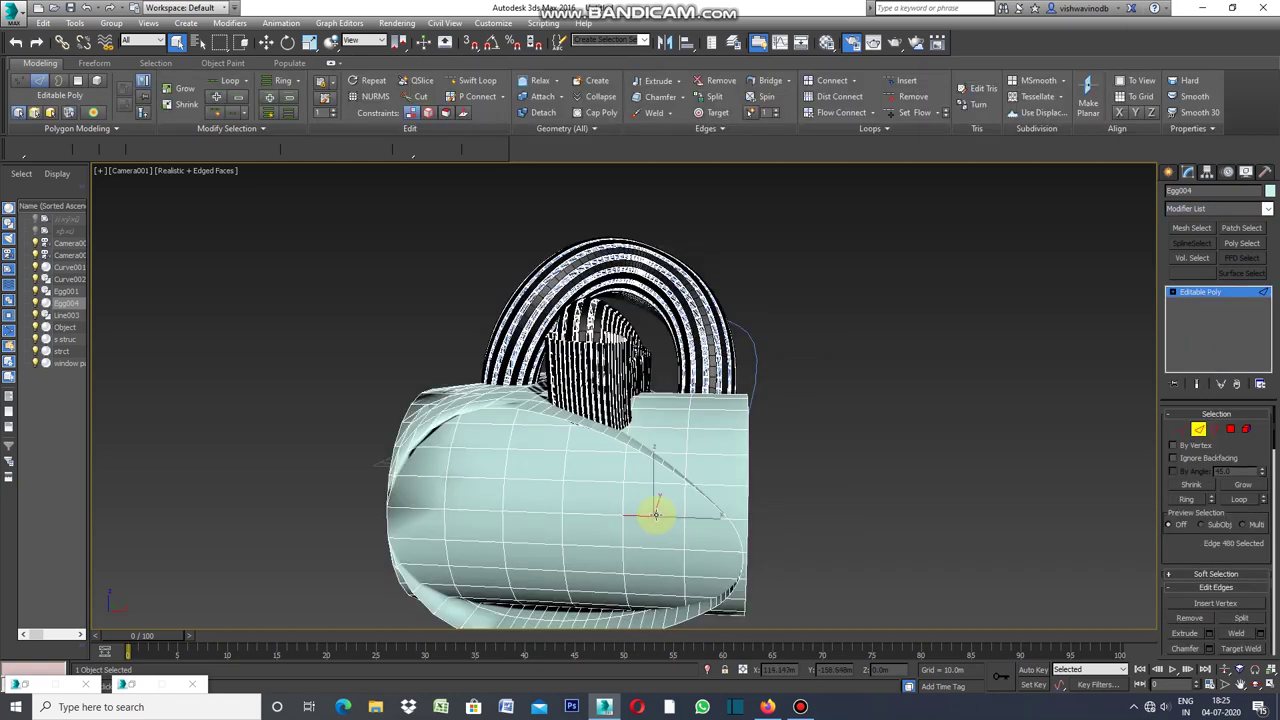
- Select an edge row, ring it around the egg, and convert it to 36 polygons in alternating bands
{"action": "left_click", "coordinate": [263, 129]}
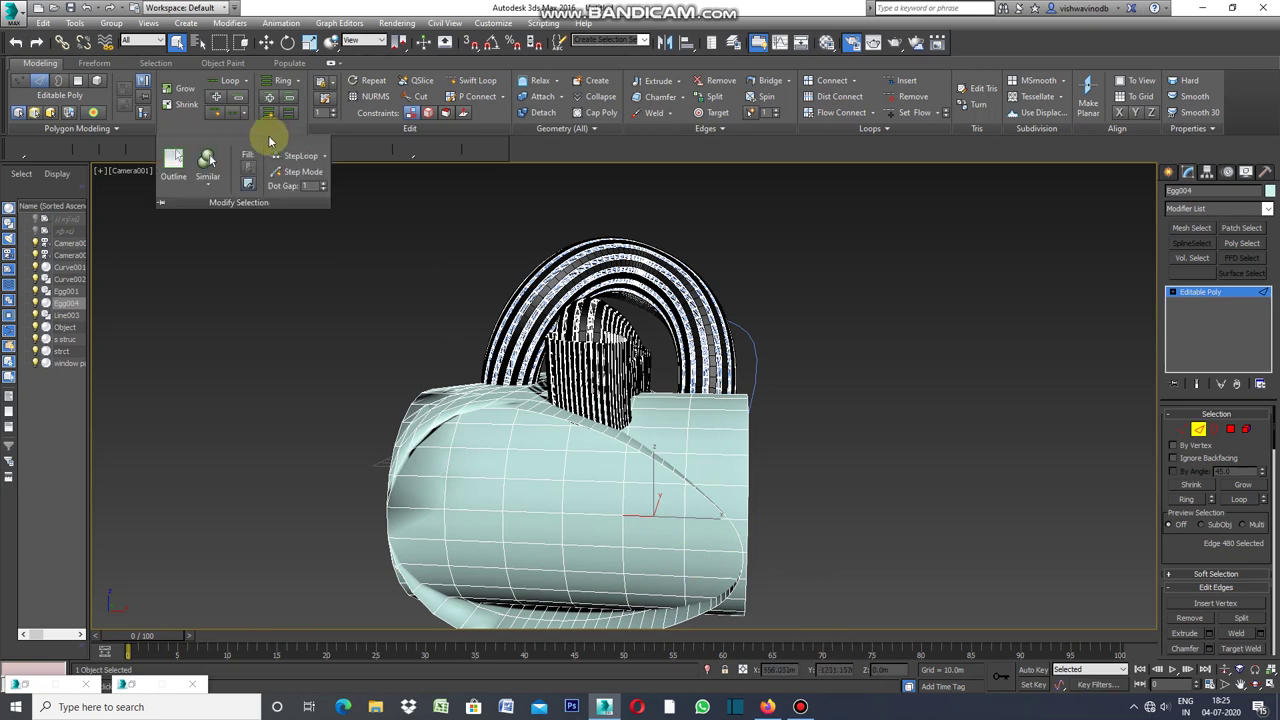
{"action": "left_click", "coordinate": [243, 116]}
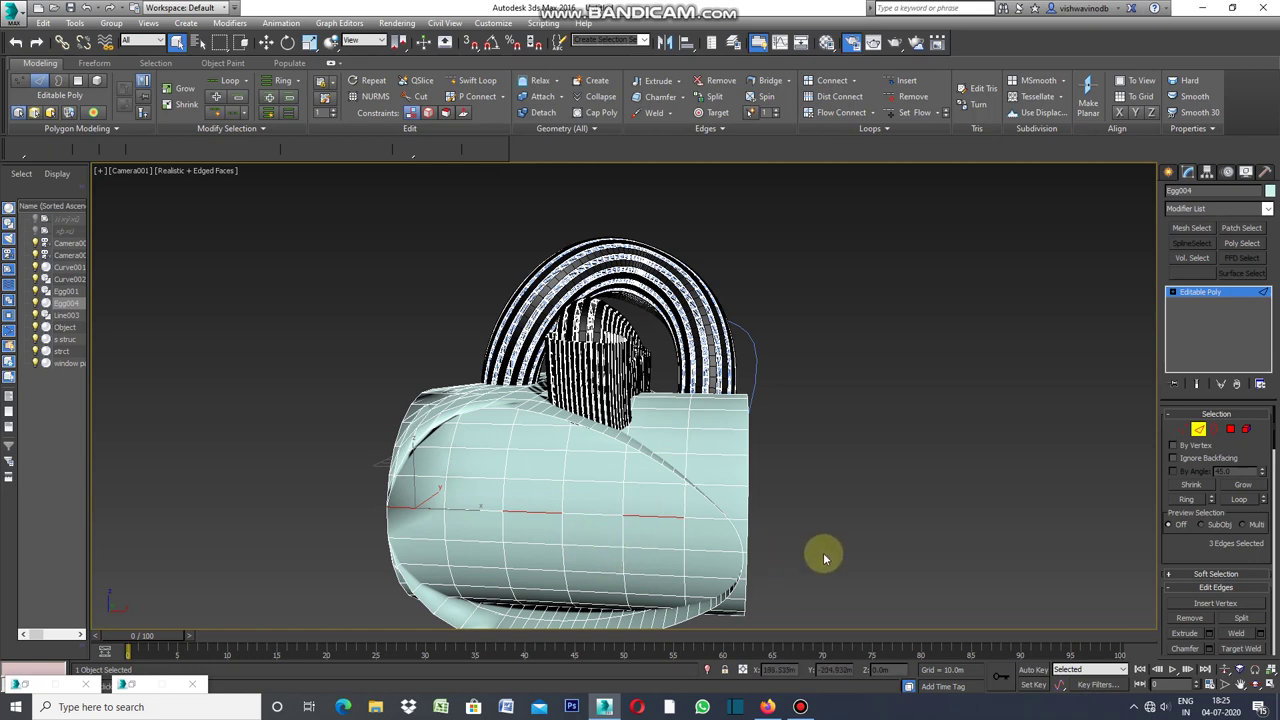
{"action": "left_click", "coordinate": [1189, 499]}
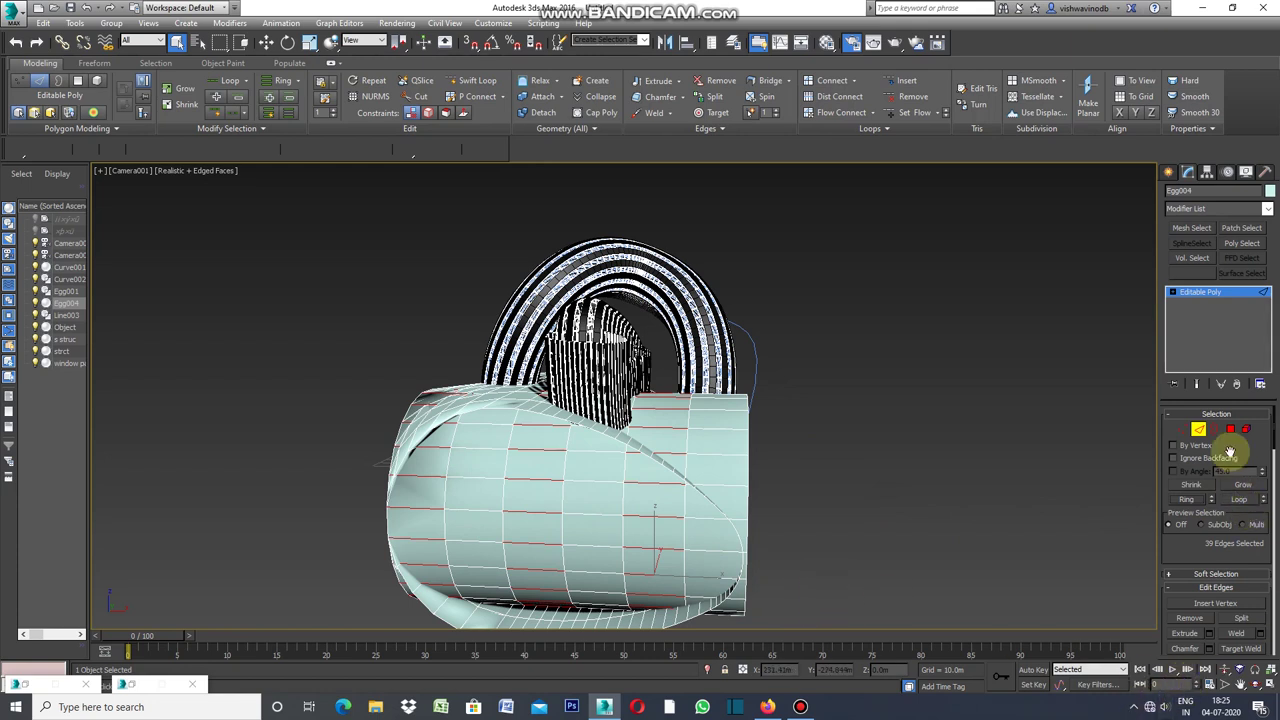
{"action": "left_click", "coordinate": [1231, 430]}
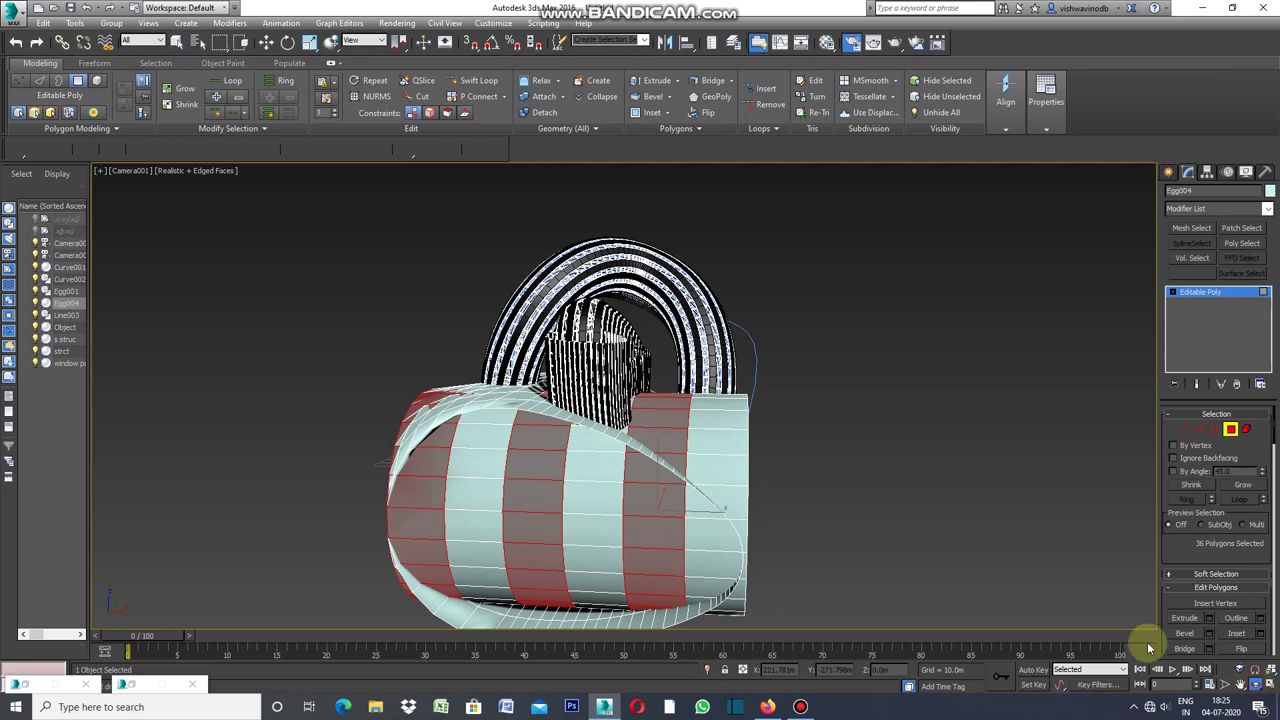
{"action": "middle_click_drag", "start_coordinate": [806, 500], "coordinate": [680, 508], "text": "alt"}
{"action": "left_click", "coordinate": [680, 508]}
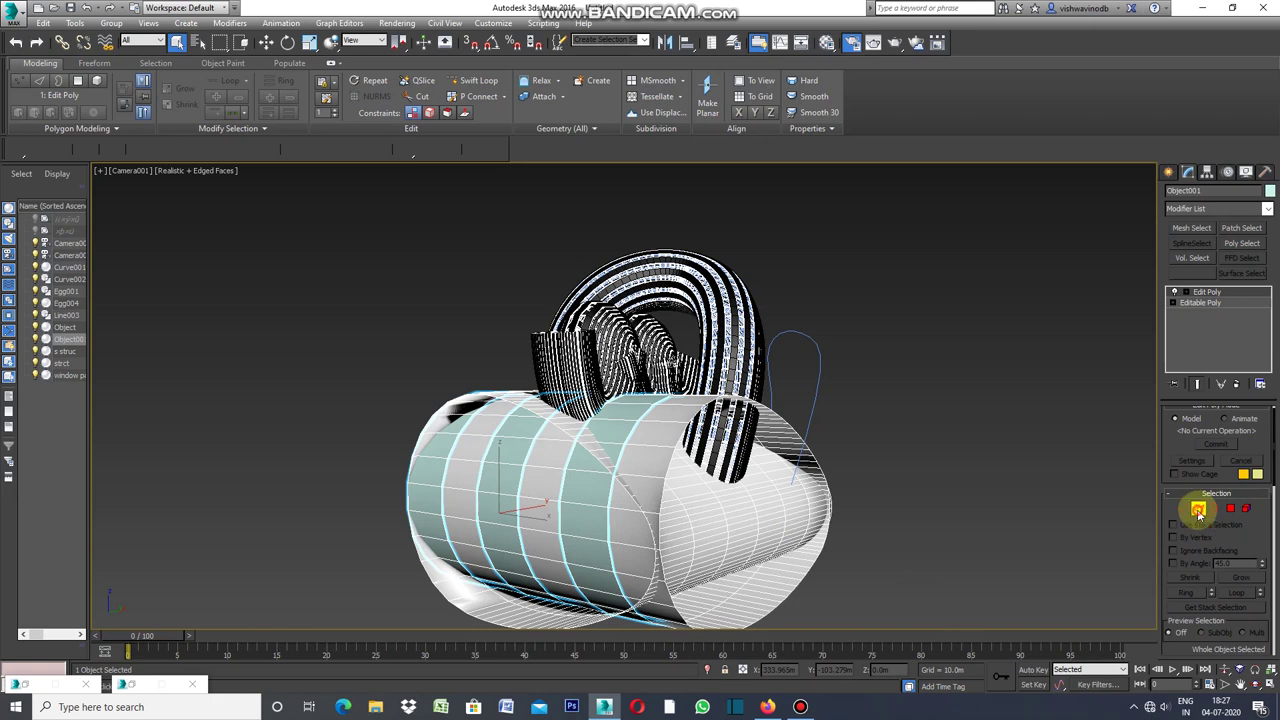
- Connect the band object's selected edges with 3 segments to form a diamond lattice
{"action": "left_click", "coordinate": [1198, 510]}
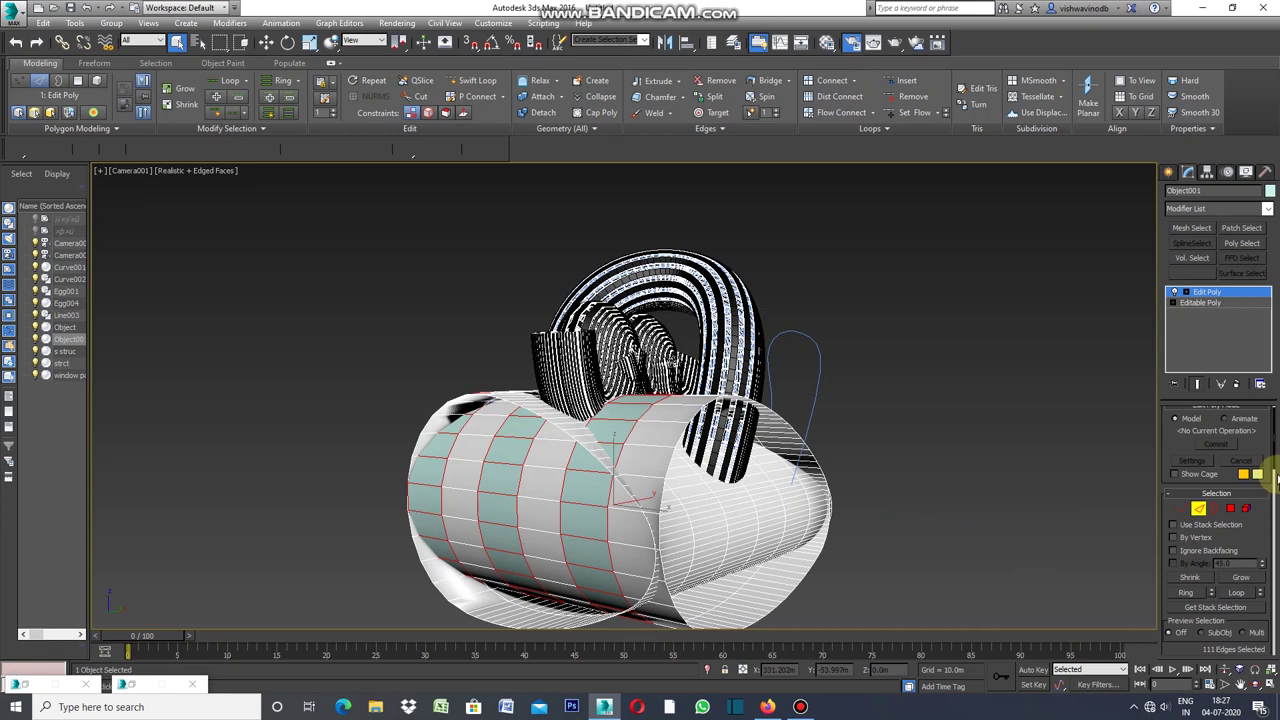
{"action": "left_click_drag", "start_coordinate": [1275, 458], "coordinate": [1275, 520]}
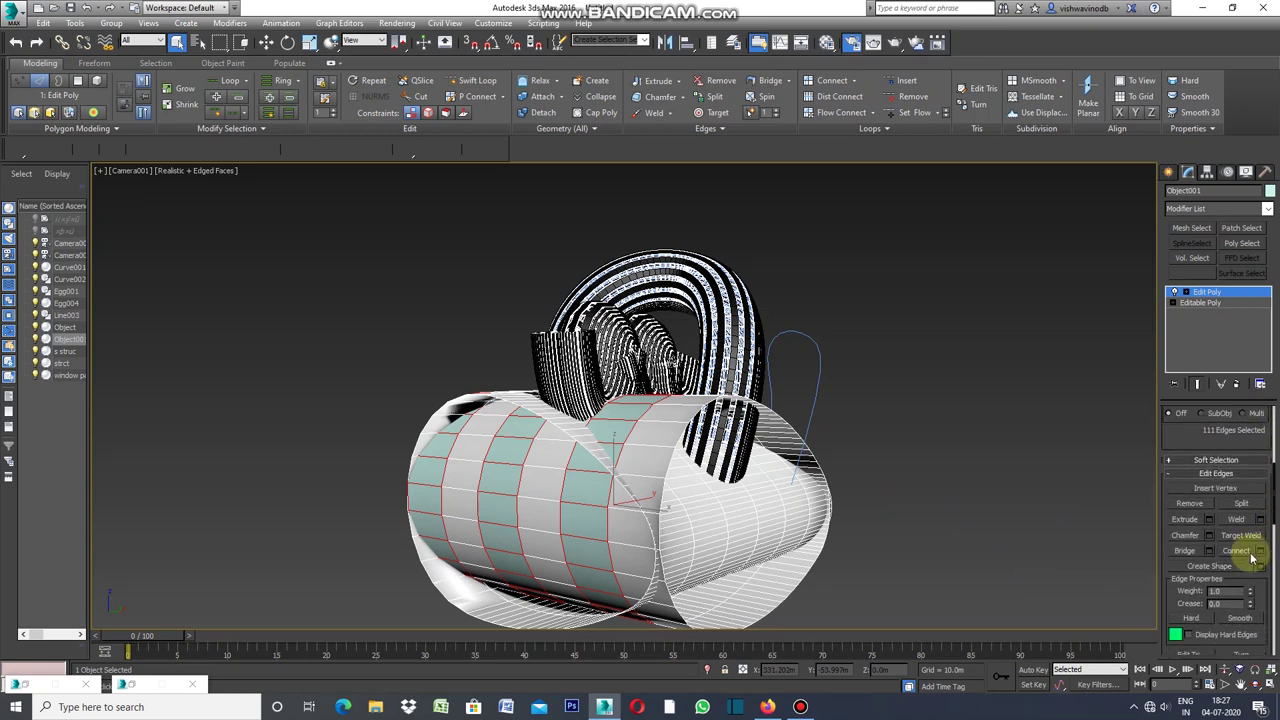
{"action": "left_click", "coordinate": [1261, 553]}
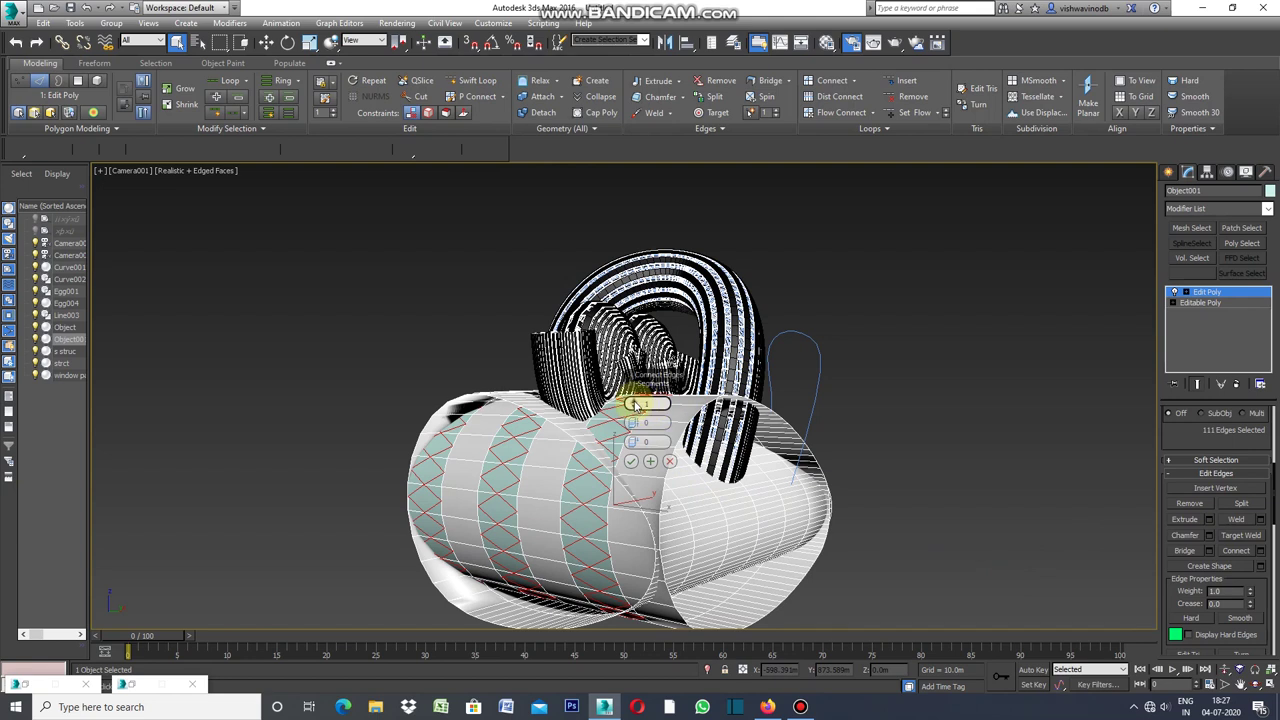
{"action": "left_click", "coordinate": [634, 402]}
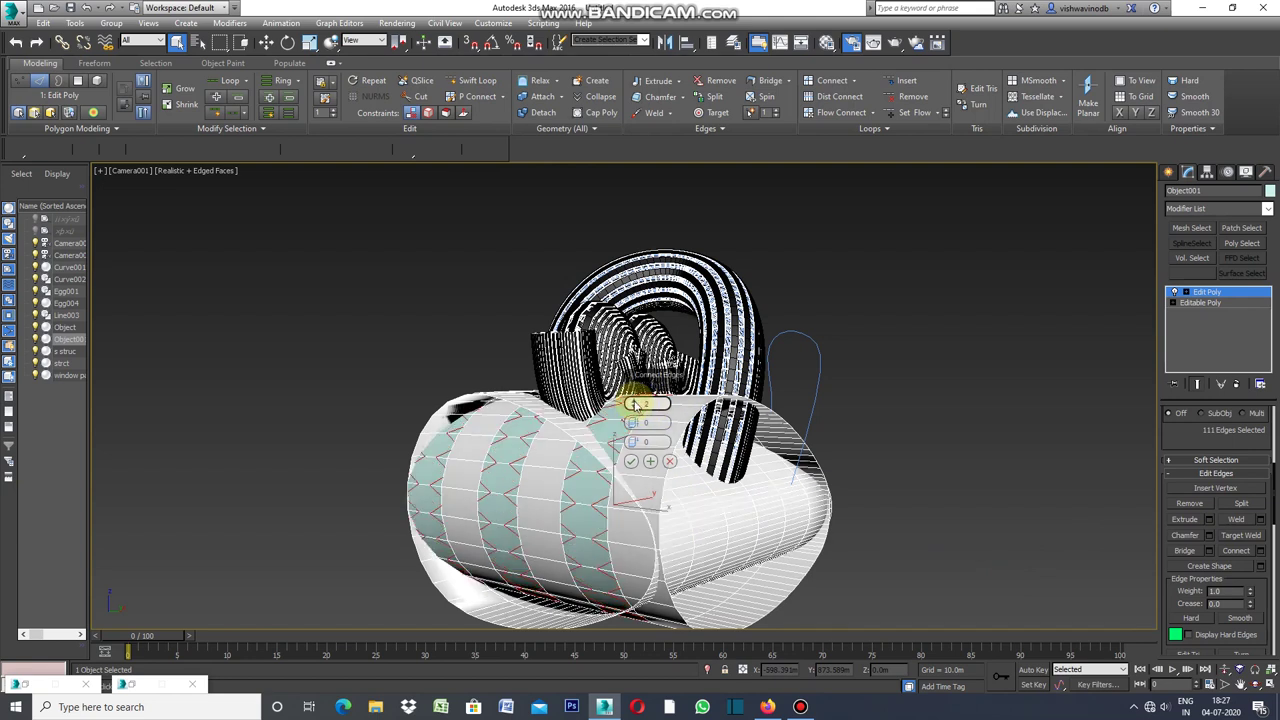
{"action": "left_click", "coordinate": [634, 402]}
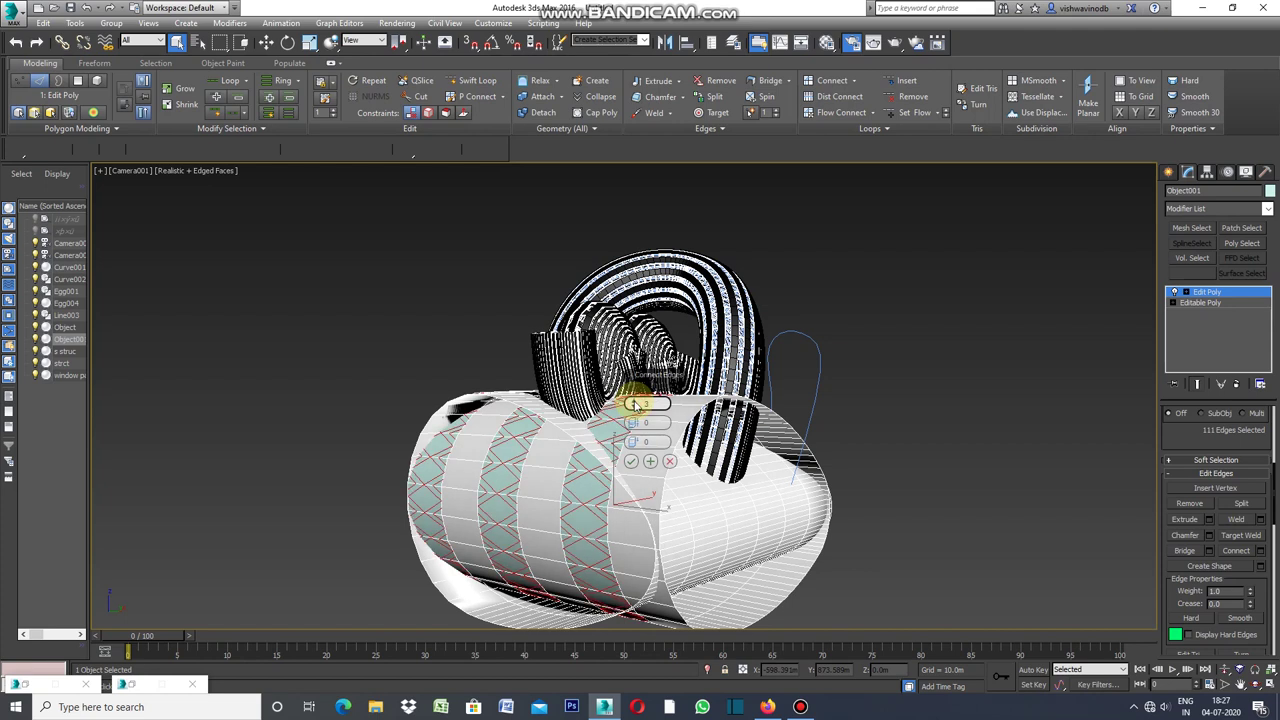
{"action": "left_click", "coordinate": [631, 460]}
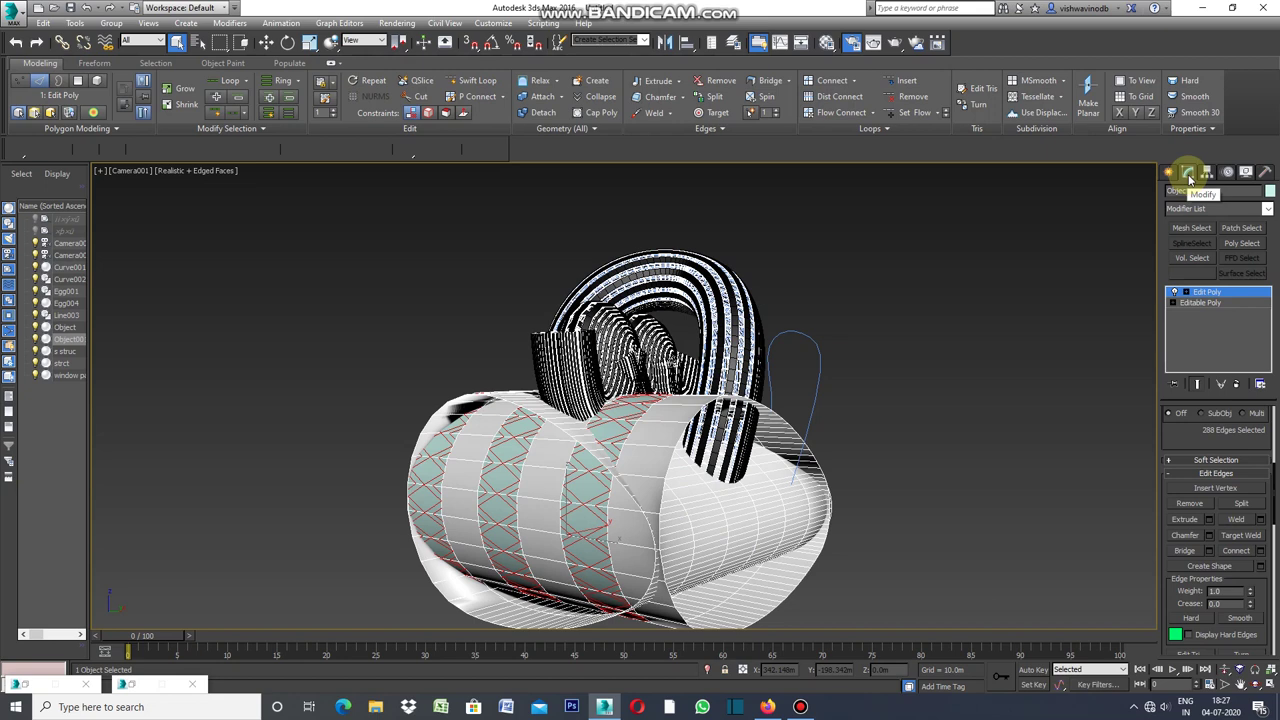
- Select Object001's polygons and add MeshSmooth with NURMS at 1 iteration
{"action": "left_click_drag", "start_coordinate": [1276, 490], "coordinate": [1268, 410]}
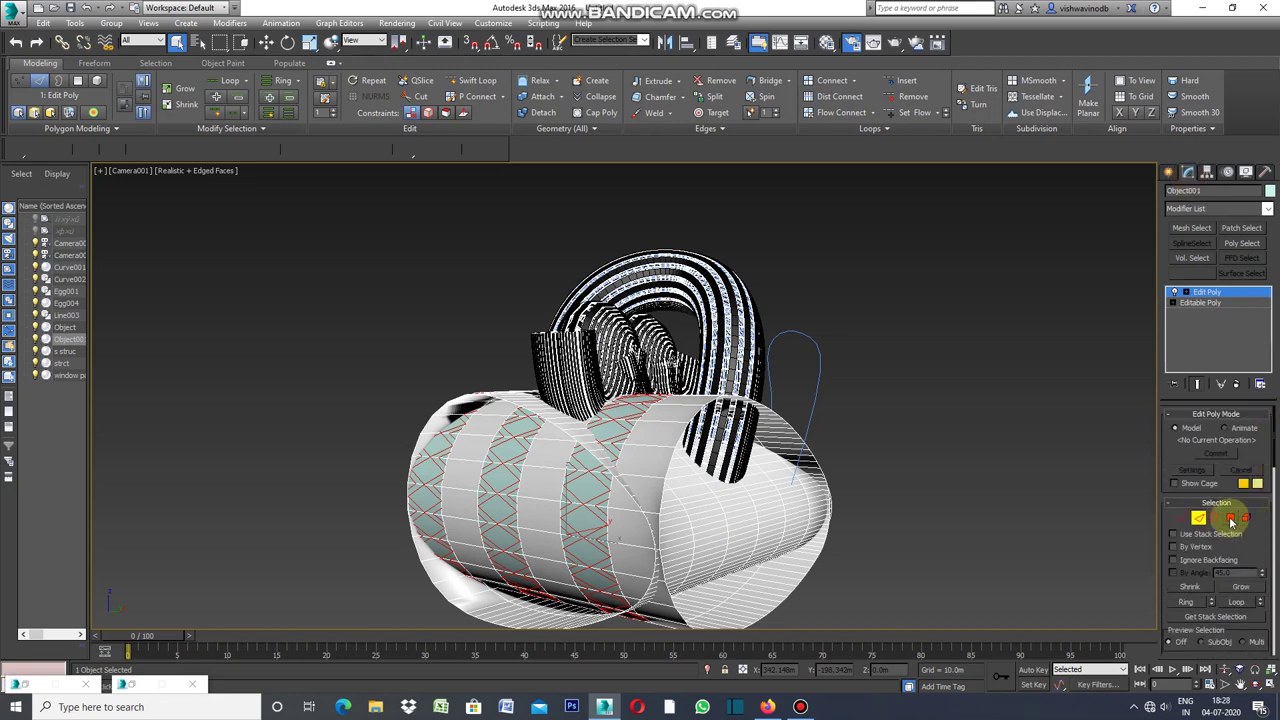
{"action": "left_click", "coordinate": [1230, 519]}
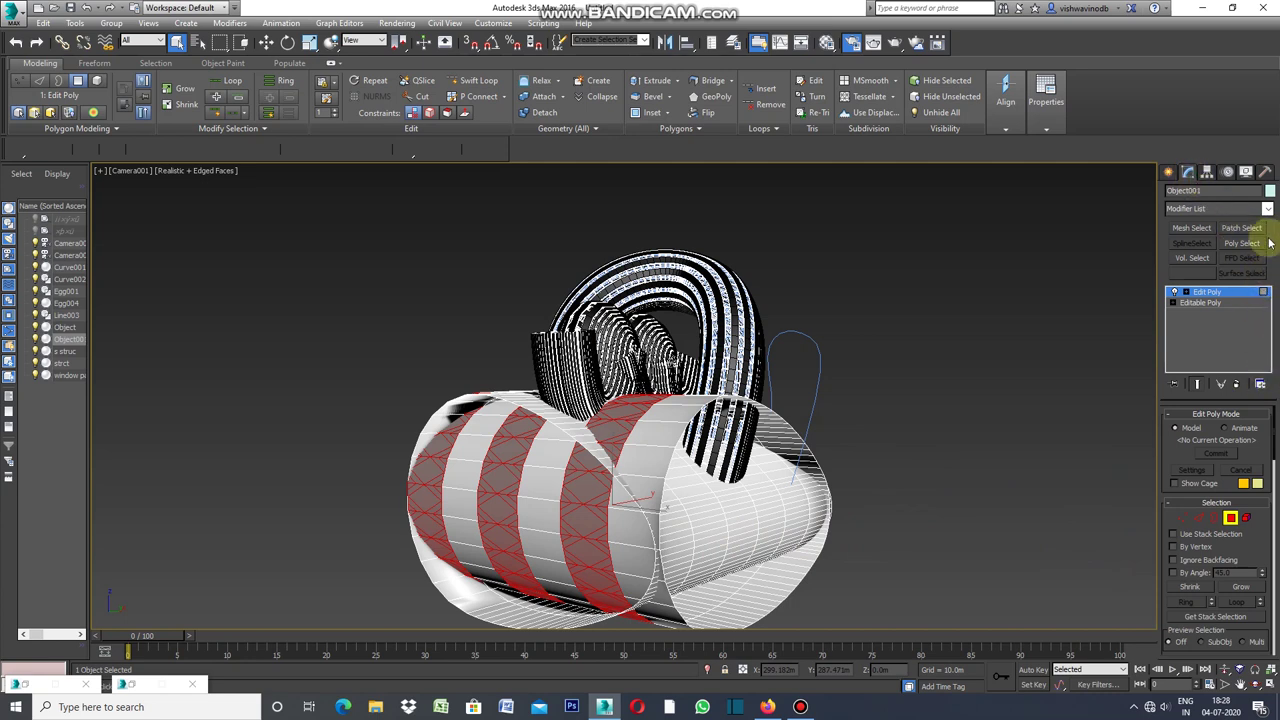
{"action": "left_click", "coordinate": [1268, 209]}
{"action": "left_click_drag", "start_coordinate": [1268, 300], "coordinate": [1270, 522]}
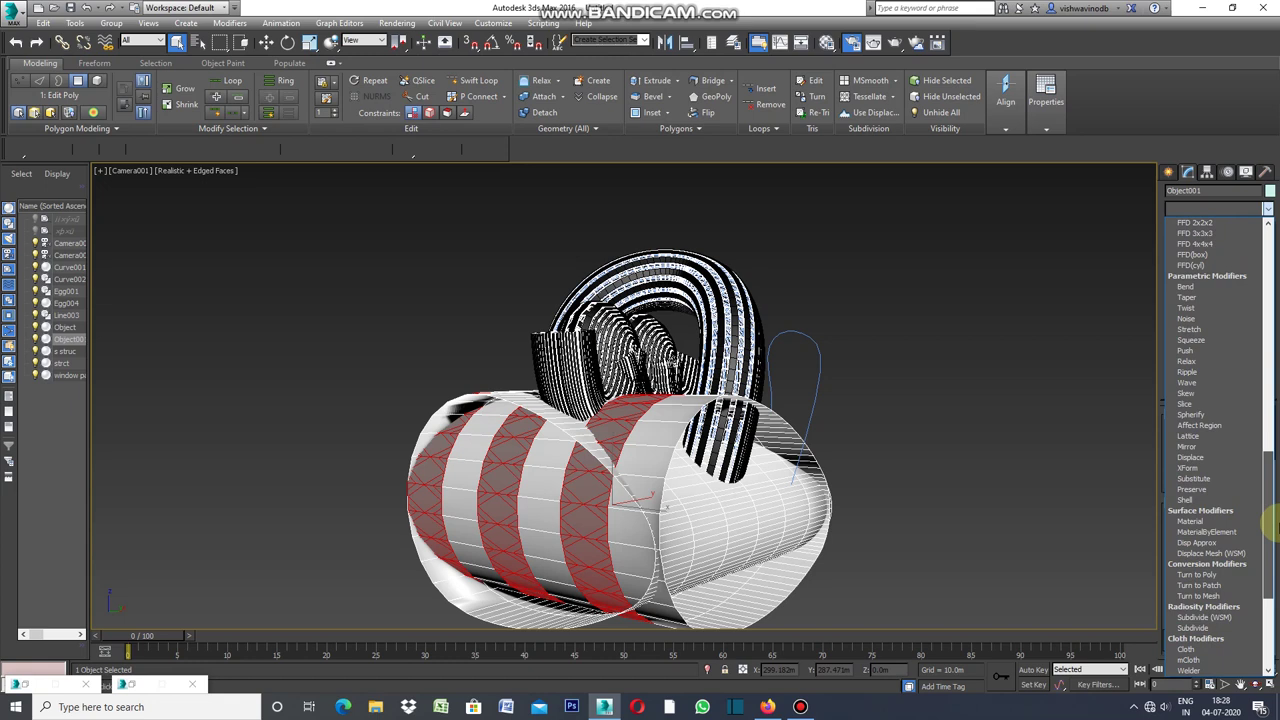
{"action": "left_click_drag", "start_coordinate": [1275, 525], "coordinate": [1276, 425]}
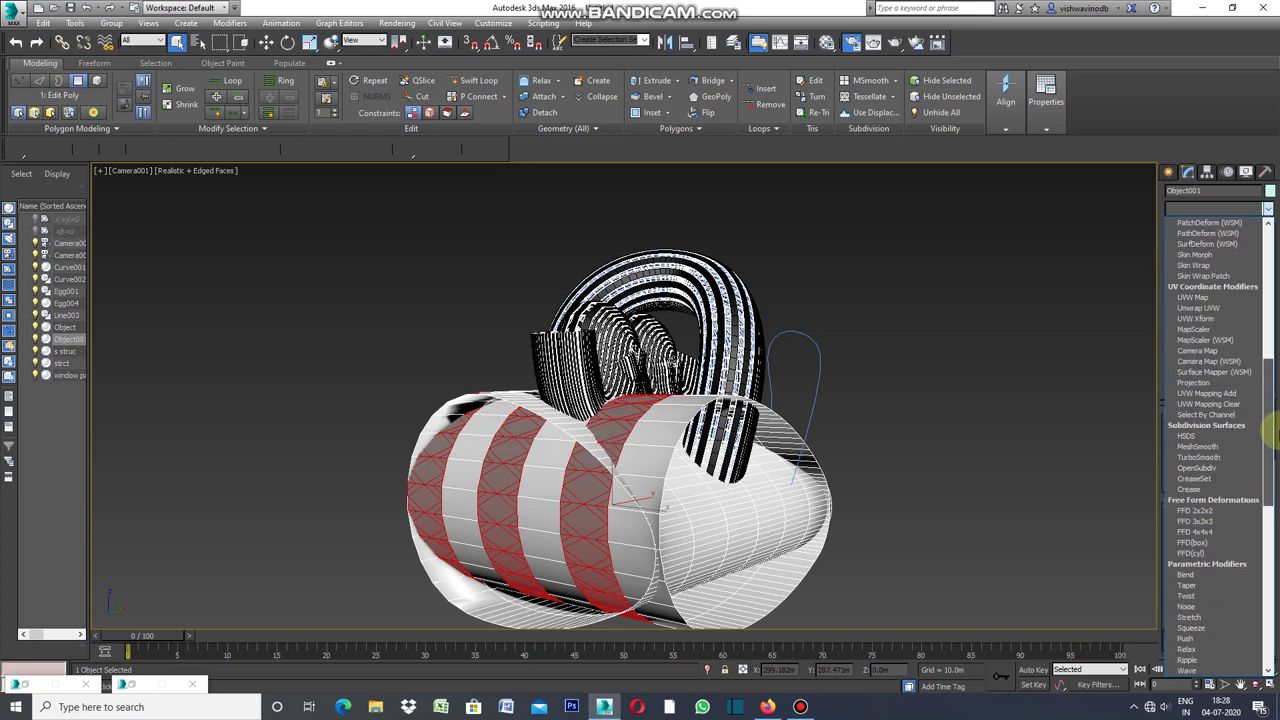
{"action": "left_click", "coordinate": [1208, 450]}
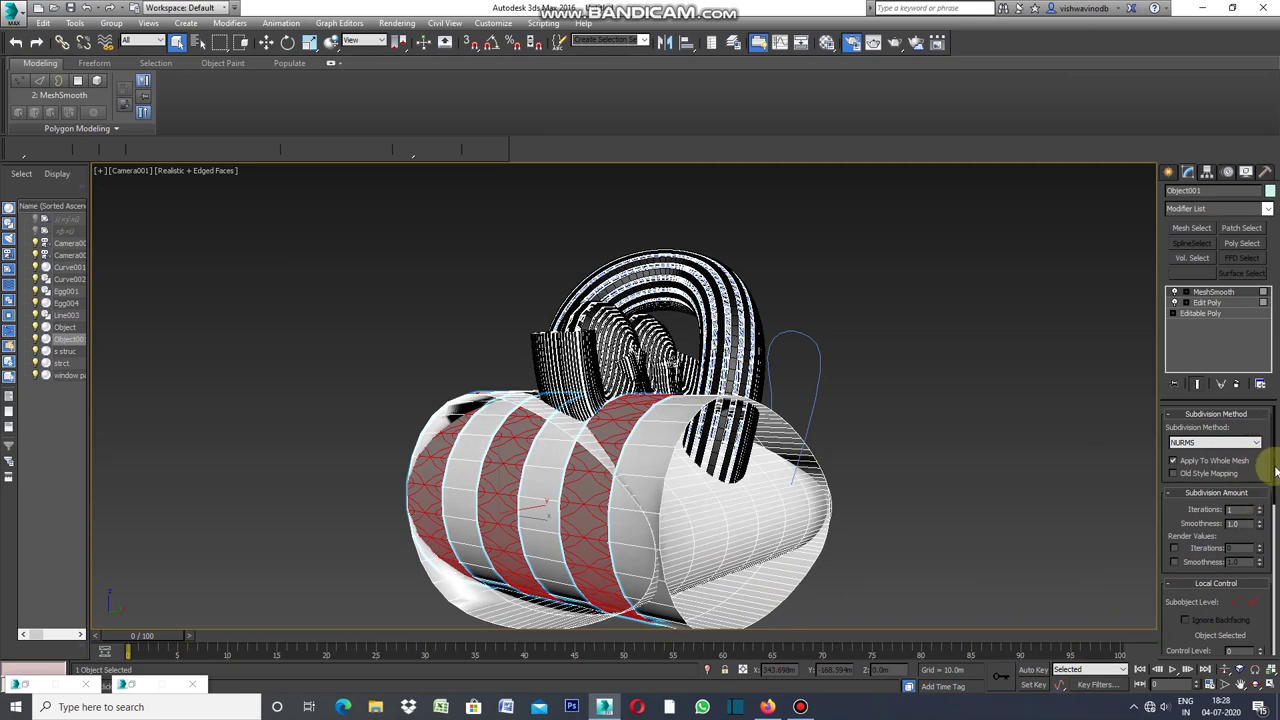
{"action": "mouse_move", "coordinate": [1276, 463]}
{"action": "left_mouse_down"}
{"action": "mouse_move", "coordinate": [1272, 515]}
{"action": "mouse_move", "coordinate": [1272, 440]}
{"action": "left_mouse_up"}
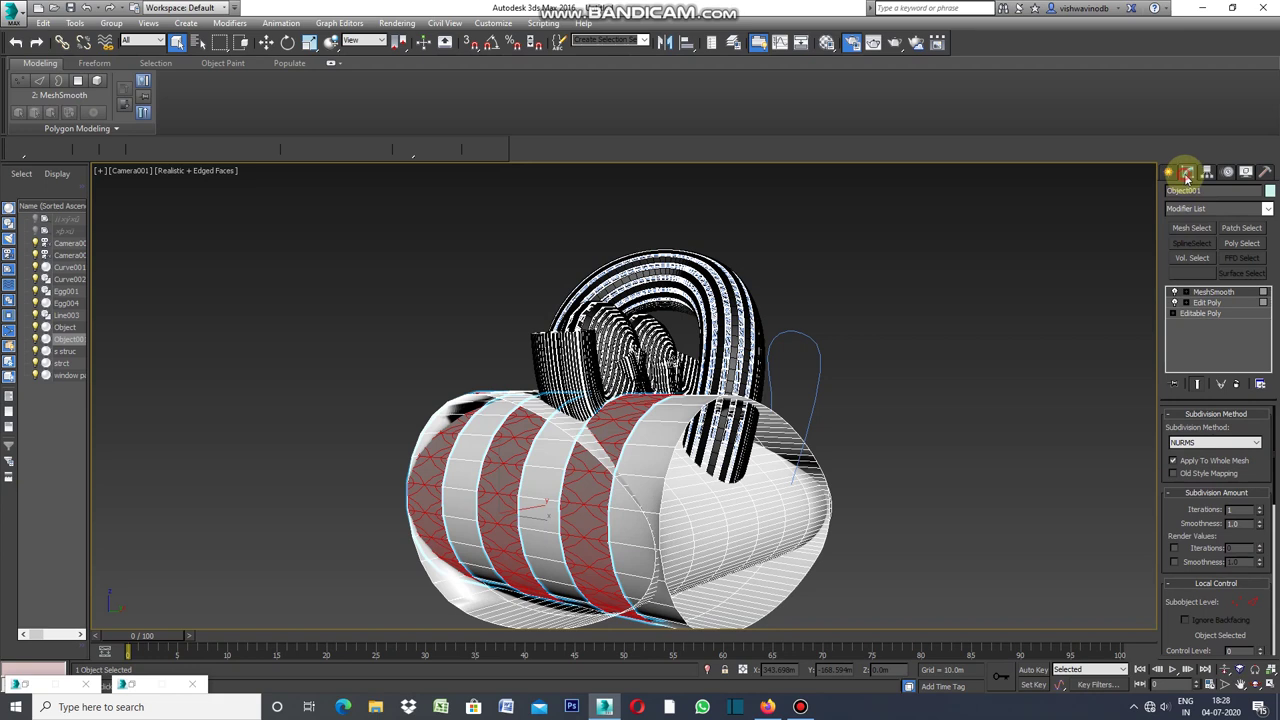
{"action": "left_click", "coordinate": [1267, 208]}
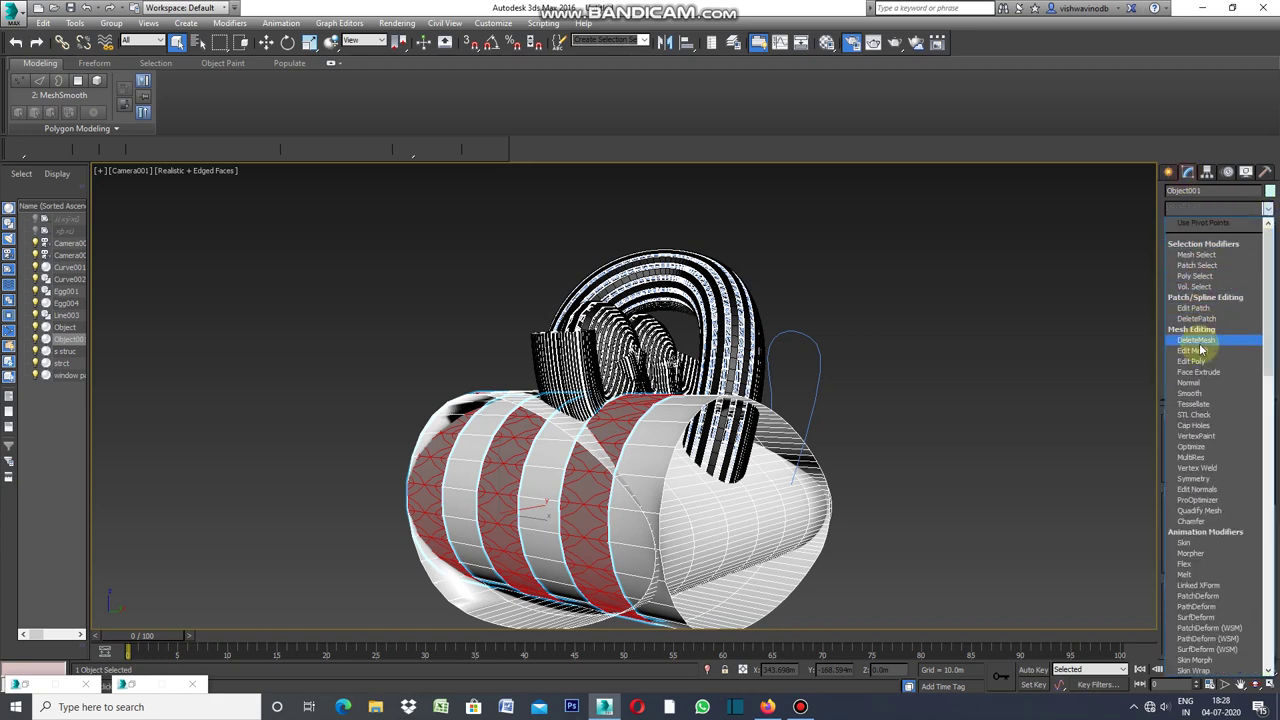
- Add a second Edit Poly above the MeshSmooth and select the smoothed bands' polygons
{"action": "left_click", "coordinate": [1195, 361]}
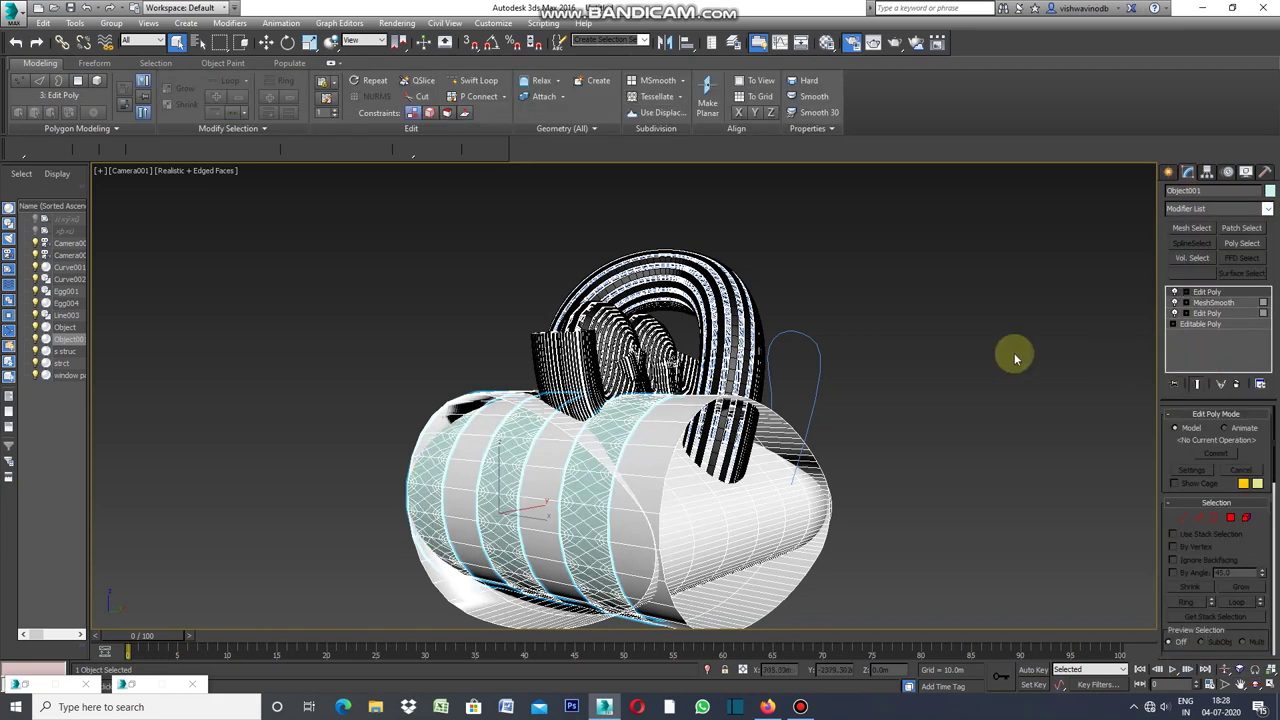
{"action": "left_click", "coordinate": [1231, 518]}
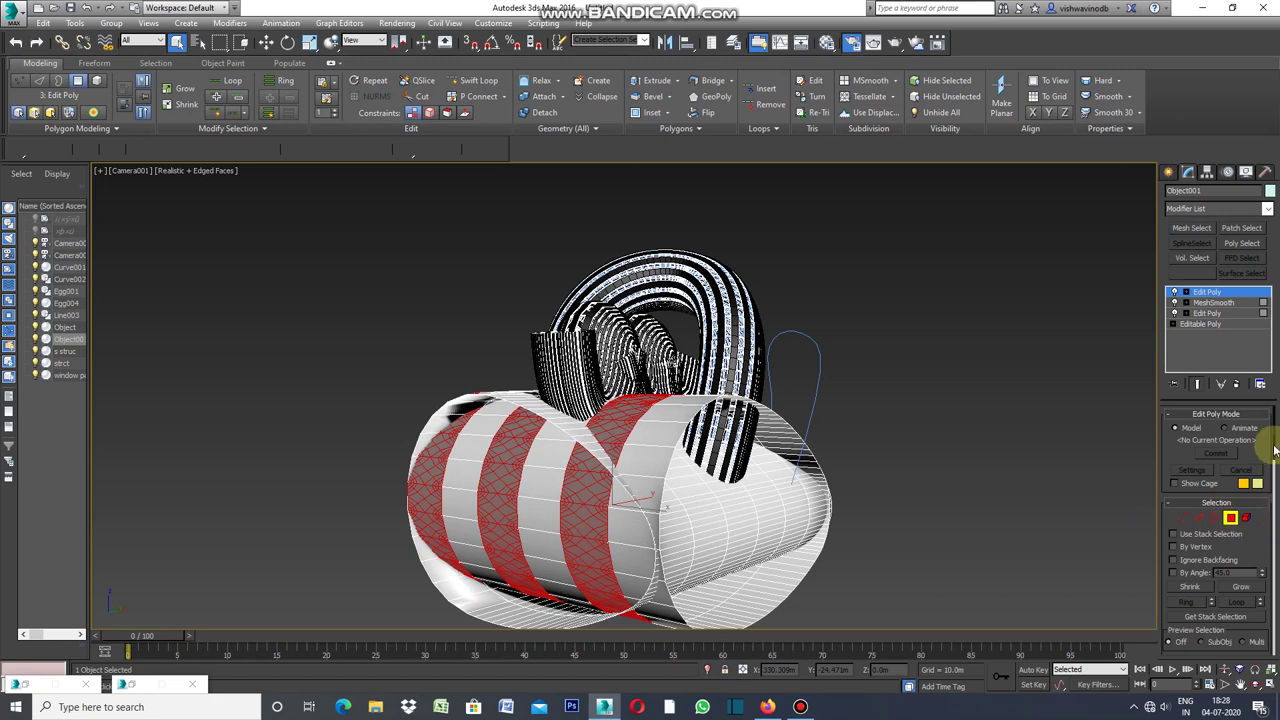
{"action": "scroll", "coordinate": [1274, 450], "scroll_direction": "down", "scroll_amount": 1}
{"action": "left_click_drag", "start_coordinate": [1274, 450], "coordinate": [1276, 500]}
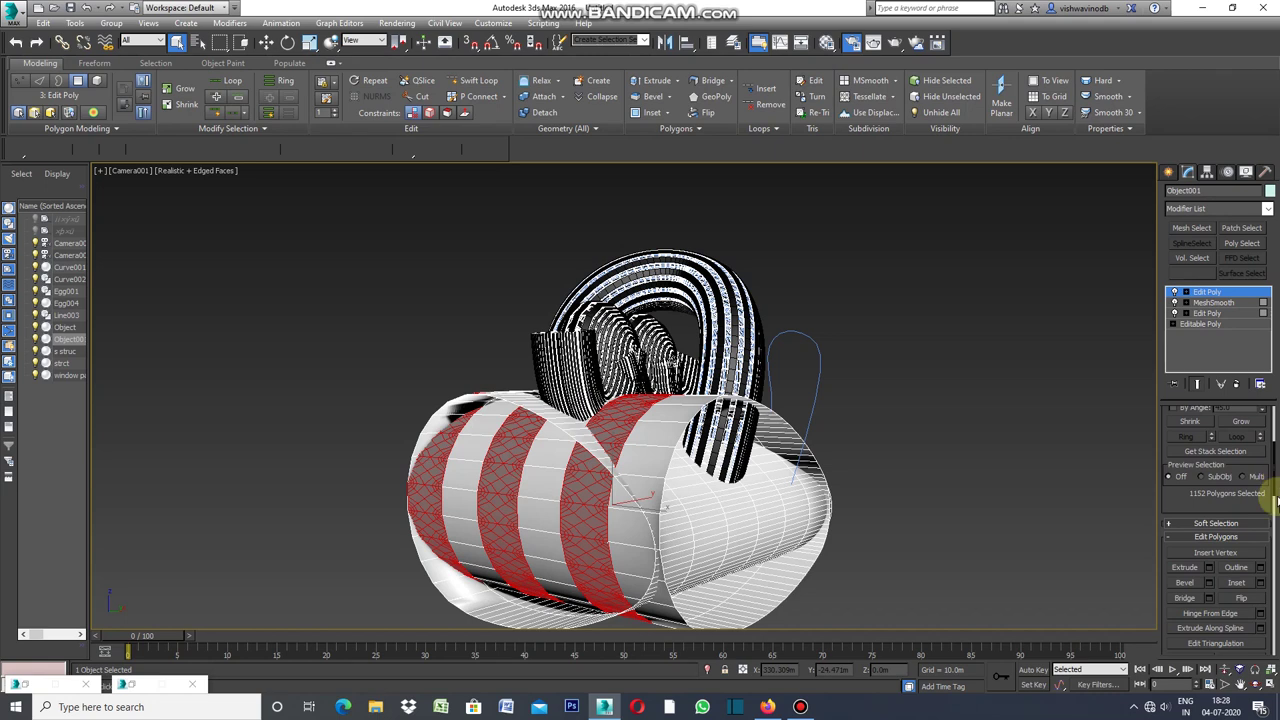
- Preview an inset of about 0.6m on the 1152 selected lattice polygons
{"action": "left_click", "coordinate": [1260, 588]}
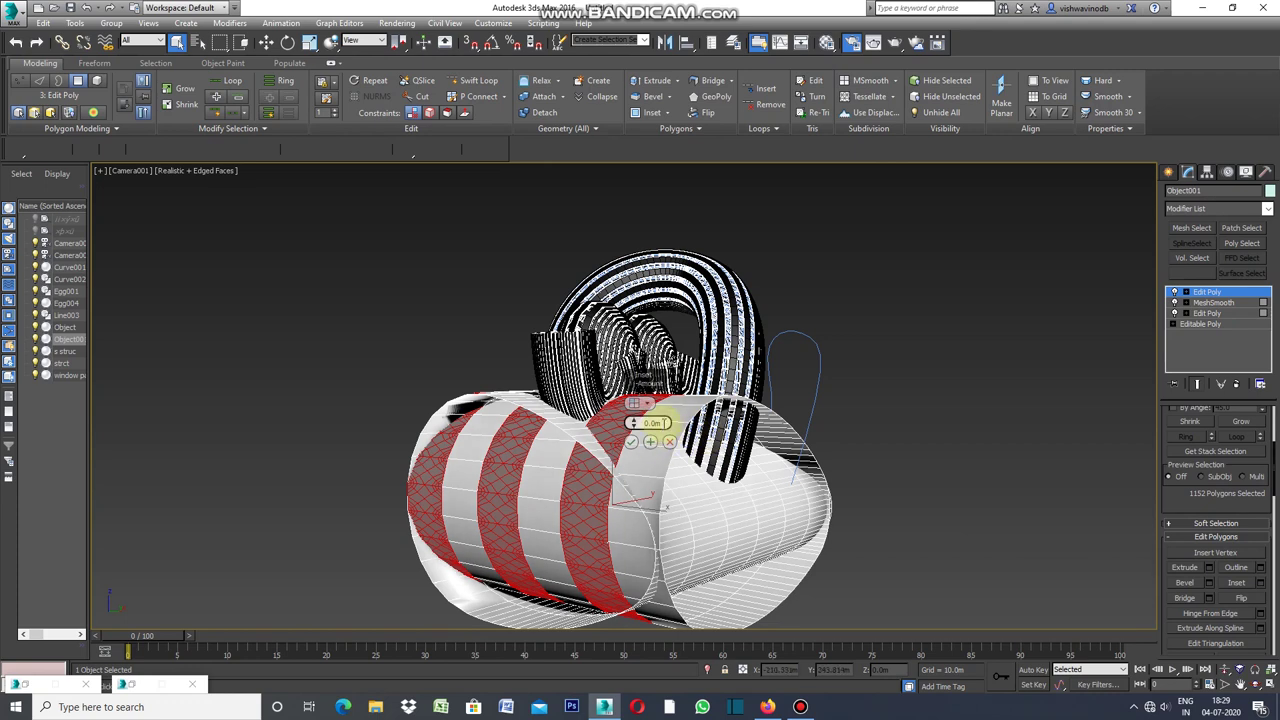
{"action": "mouse_move", "coordinate": [655, 423]}
{"action": "key", "text": "Return"}
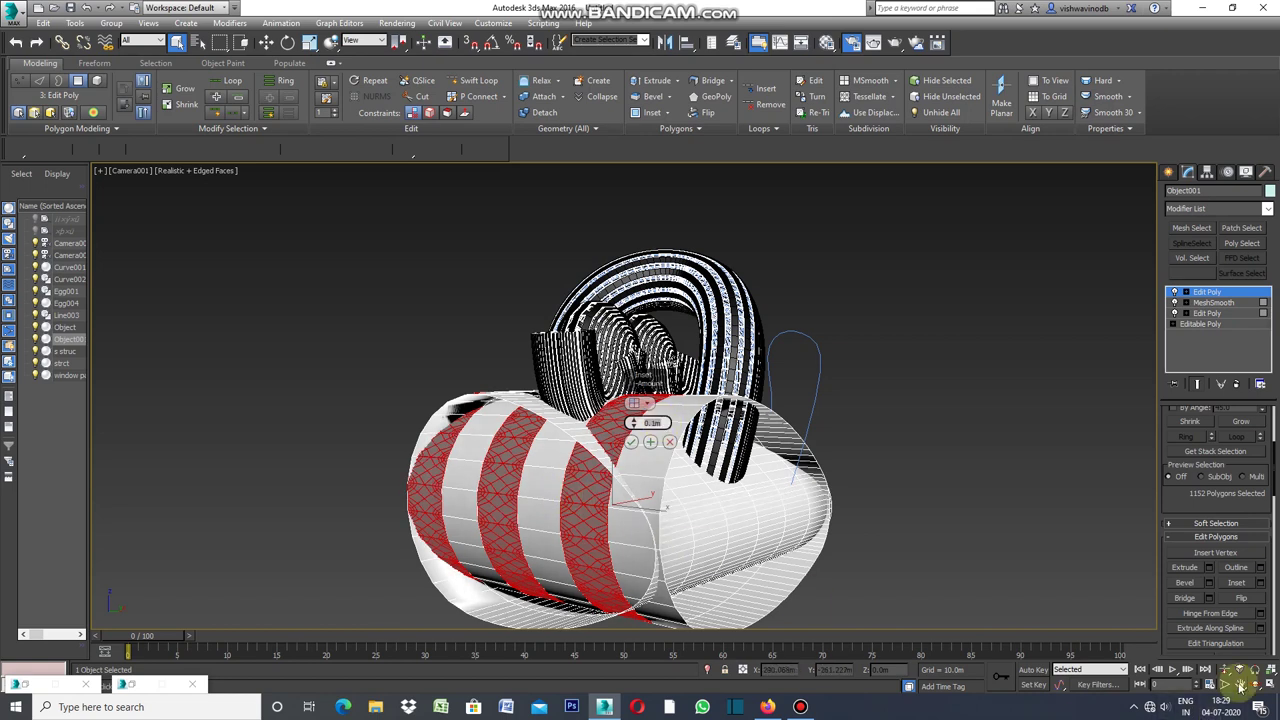
{"action": "left_click", "coordinate": [1225, 684]}
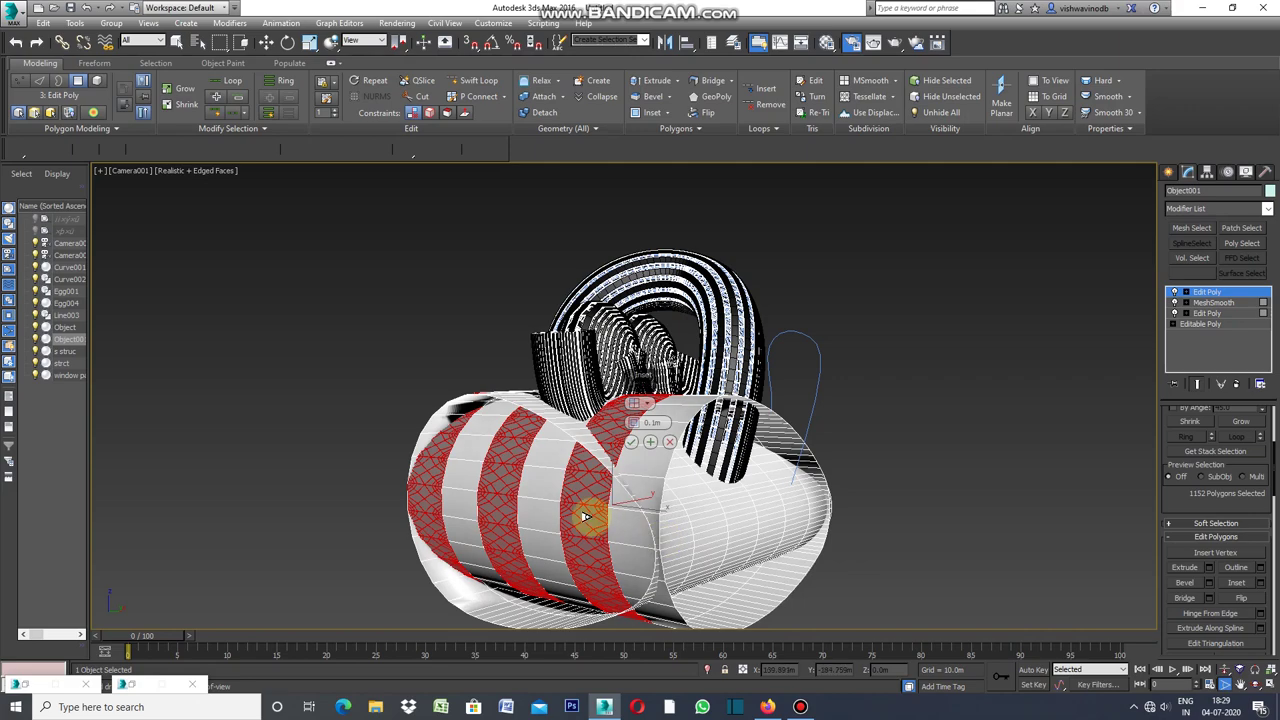
{"action": "left_click_drag", "start_coordinate": [582, 515], "coordinate": [594, 460]}
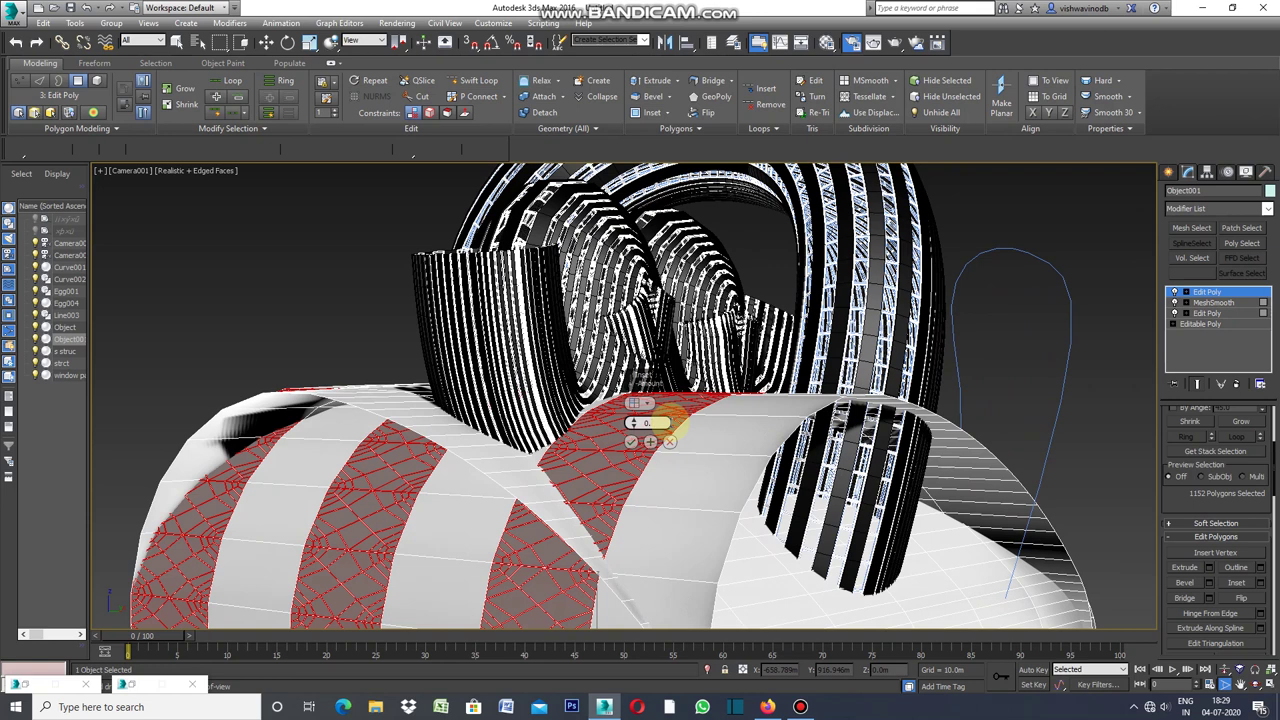
{"action": "type", "text": "9"}
{"action": "key", "text": "Return"}
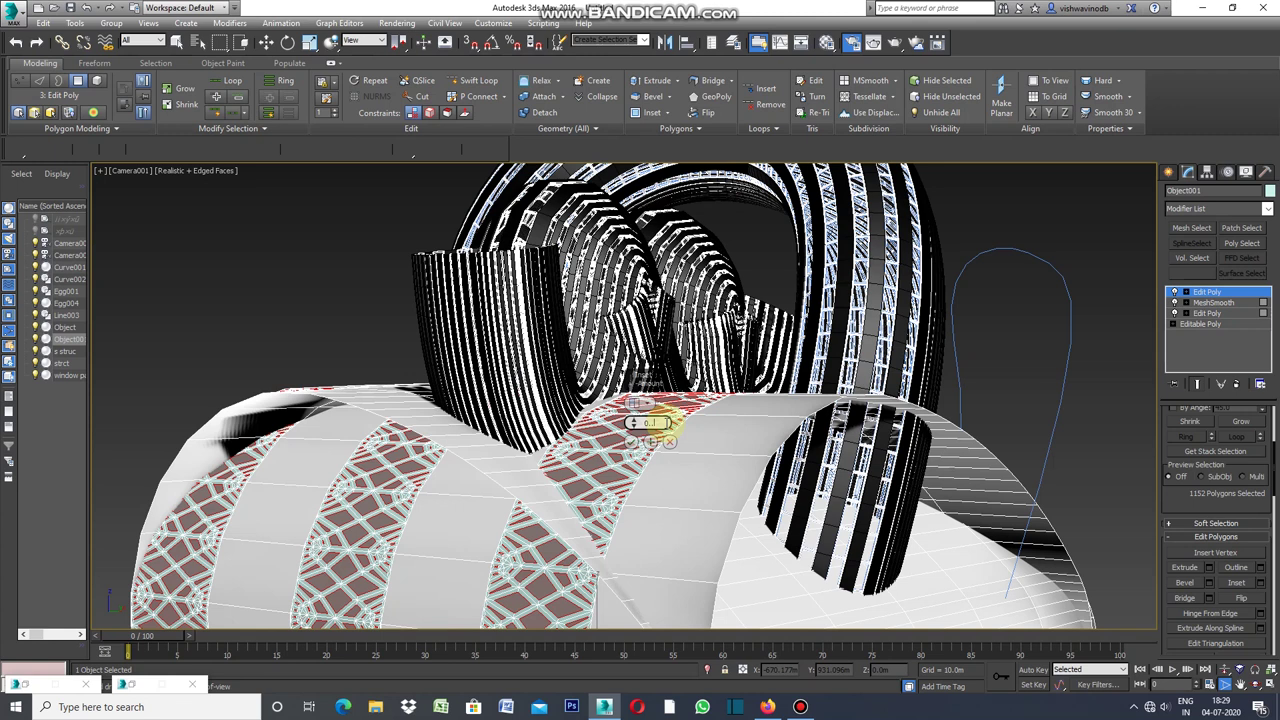
{"action": "left_click_drag", "start_coordinate": [660, 418], "coordinate": [658, 424]}
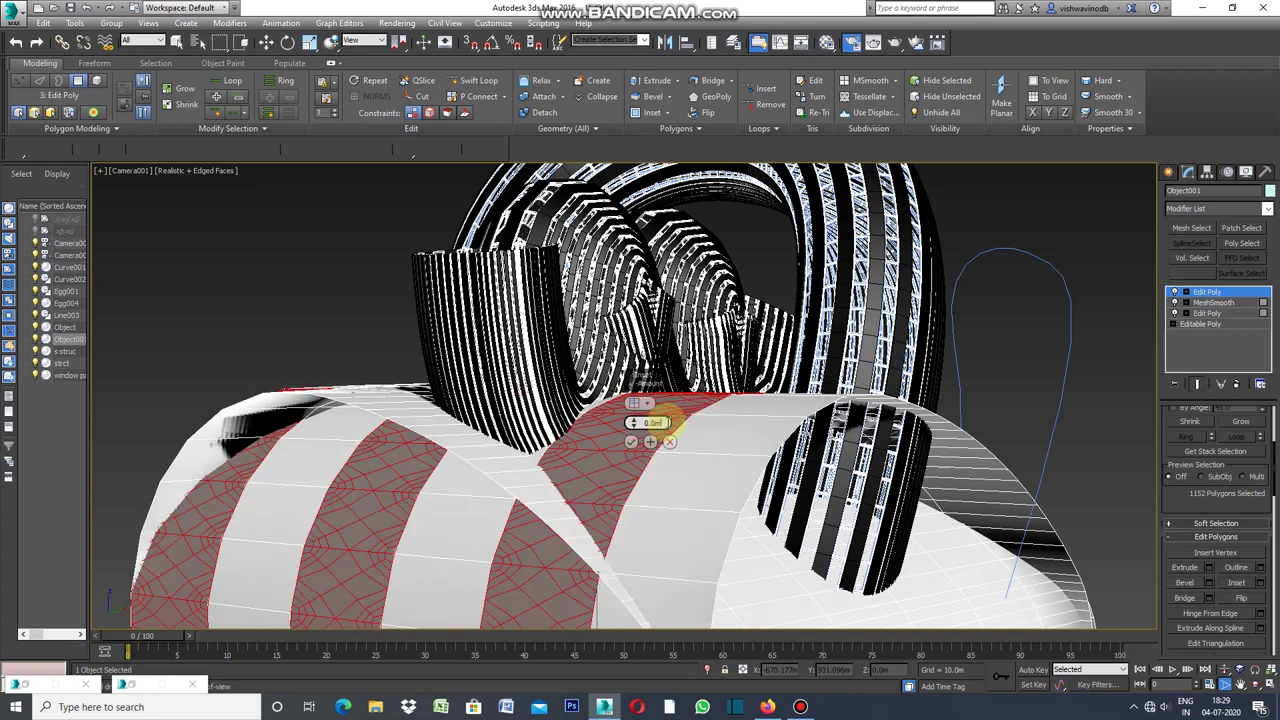
{"action": "left_click_drag", "start_coordinate": [664, 419], "coordinate": [667, 422]}
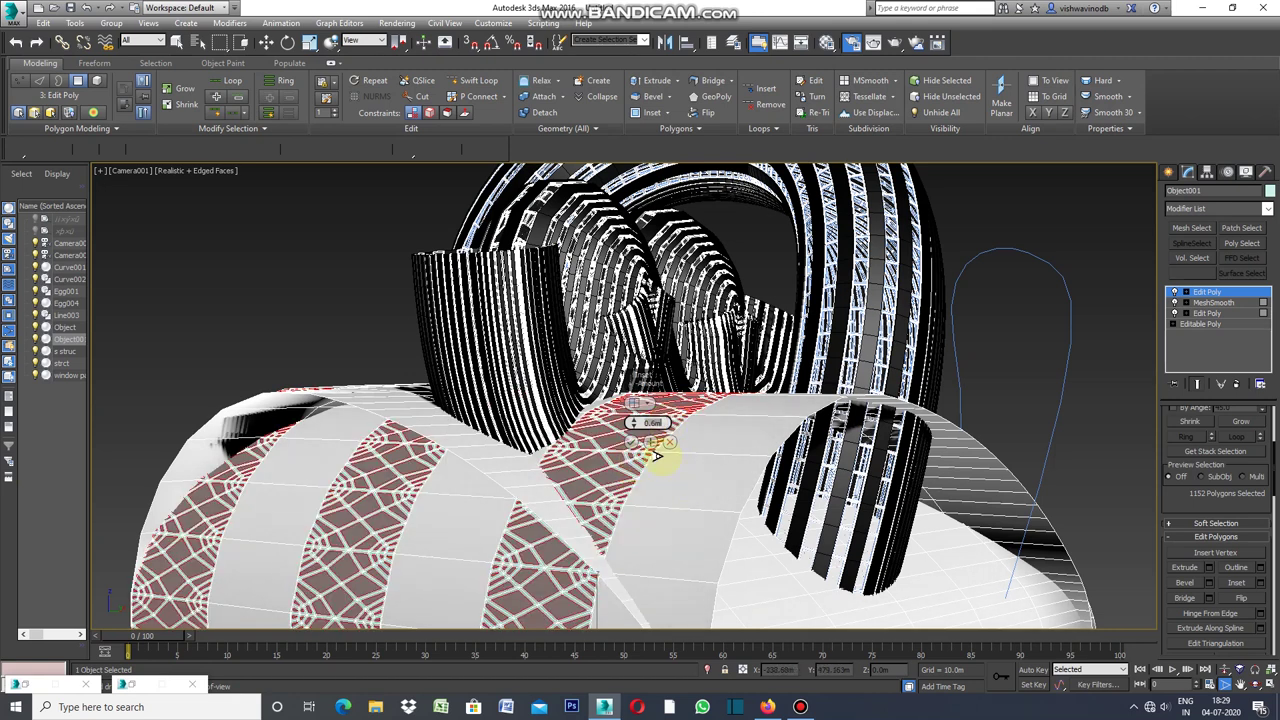
{"action": "scroll", "coordinate": [722, 494], "scroll_direction": "down", "scroll_amount": 3}
{"action": "scroll", "coordinate": [723, 537], "scroll_direction": "down", "scroll_amount": 2}
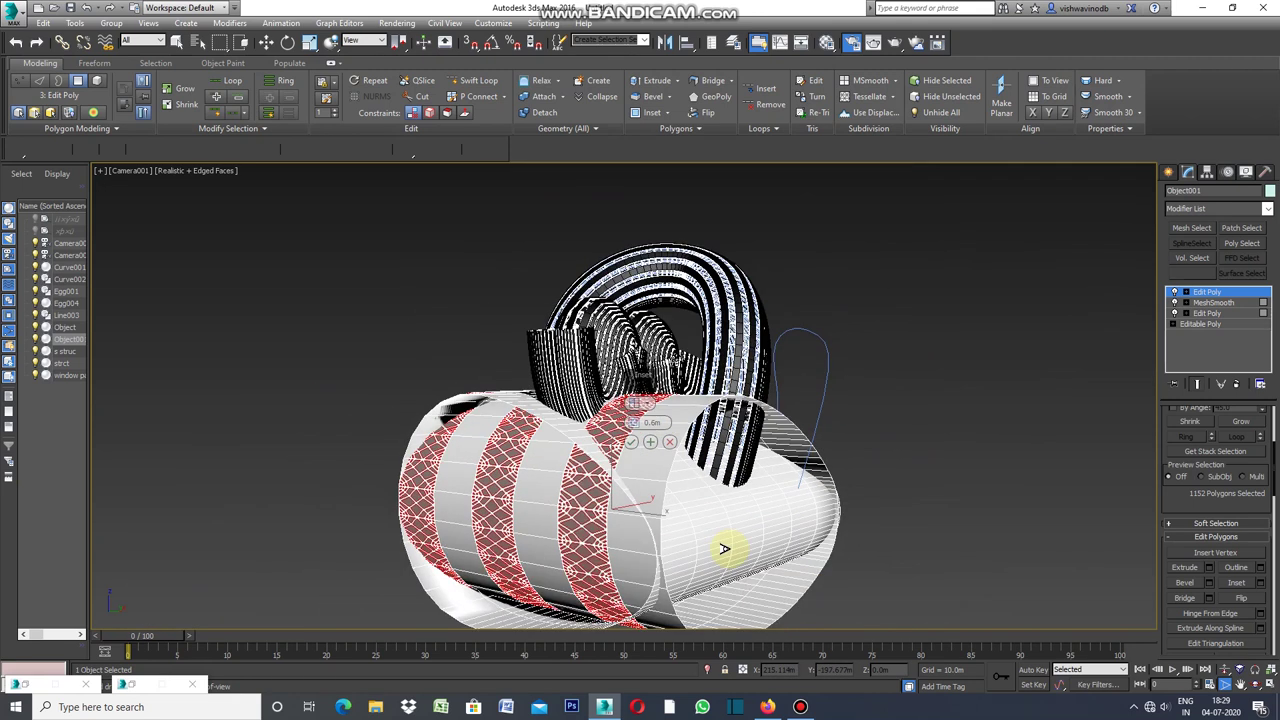
- Apply the inset to the lattice polygons
{"action": "left_click", "coordinate": [633, 444]}
{"action": "scroll", "coordinate": [1266, 528], "scroll_direction": "down", "scroll_amount": 5}
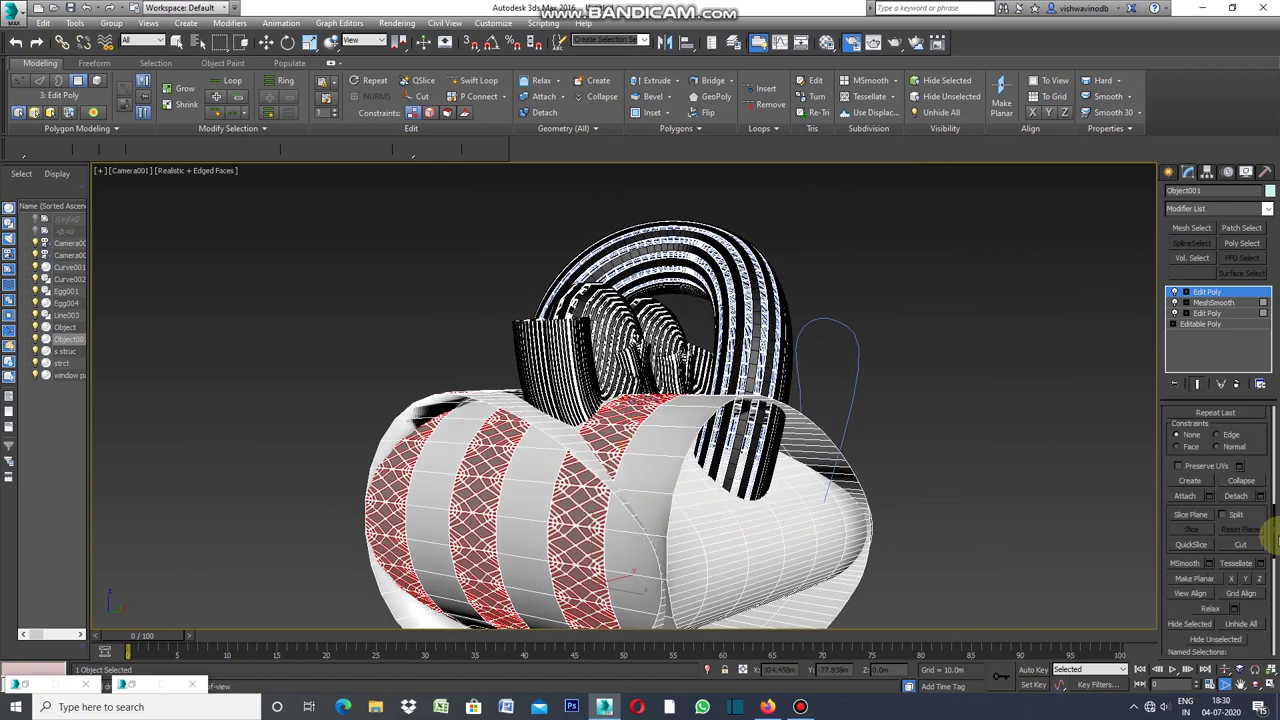
{"action": "left_click", "coordinate": [1237, 497]}
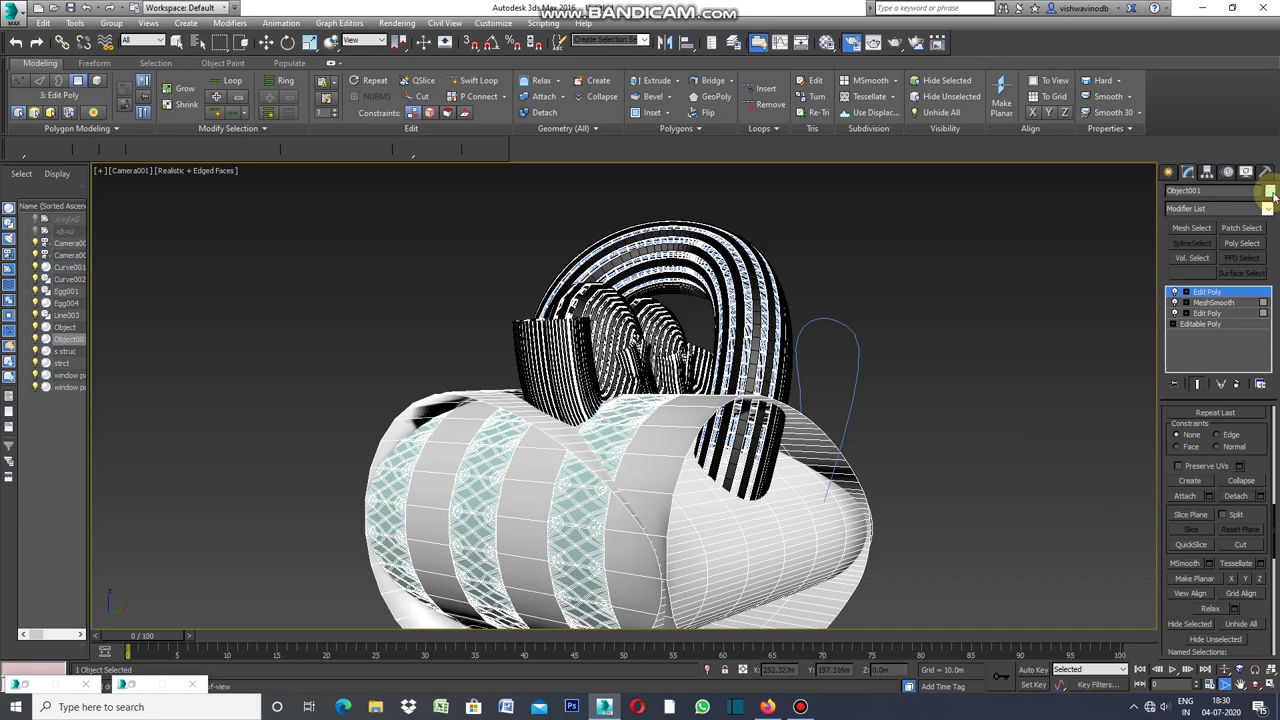
- Recolour Object001 with a pale custom colour
{"action": "left_click", "coordinate": [1270, 191]}
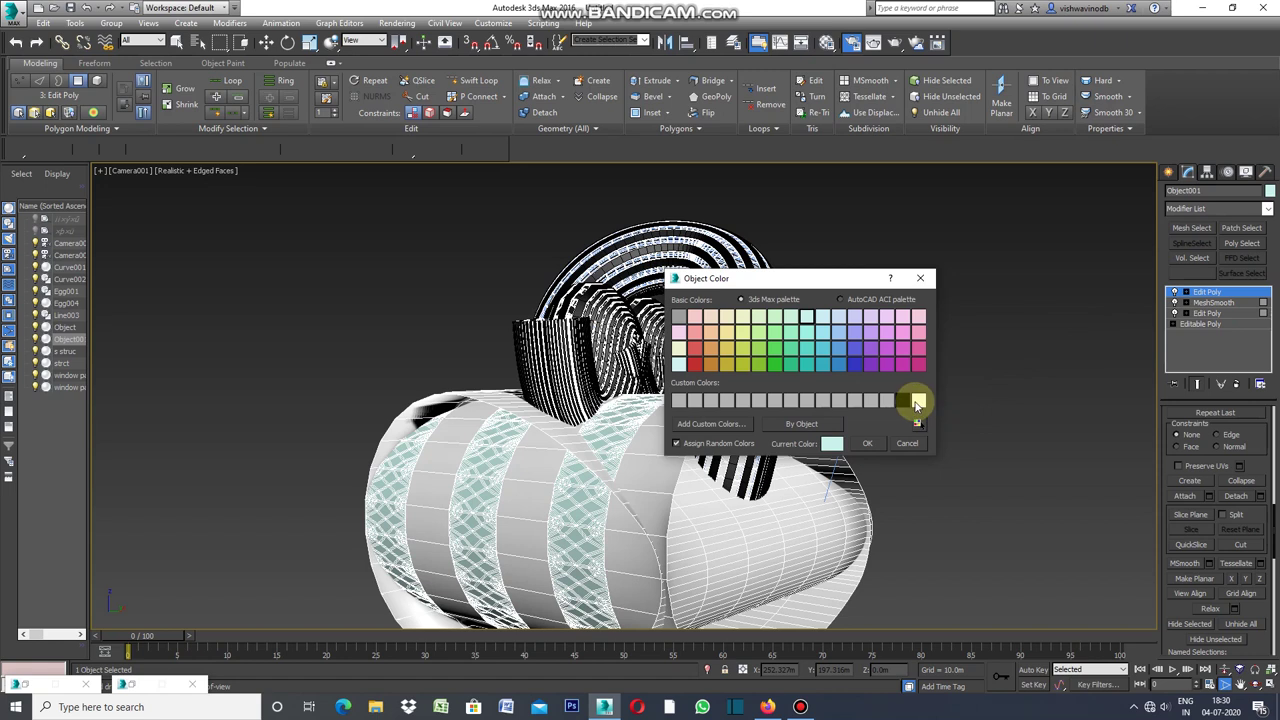
{"action": "left_click", "coordinate": [921, 403]}
{"action": "left_click", "coordinate": [867, 443]}
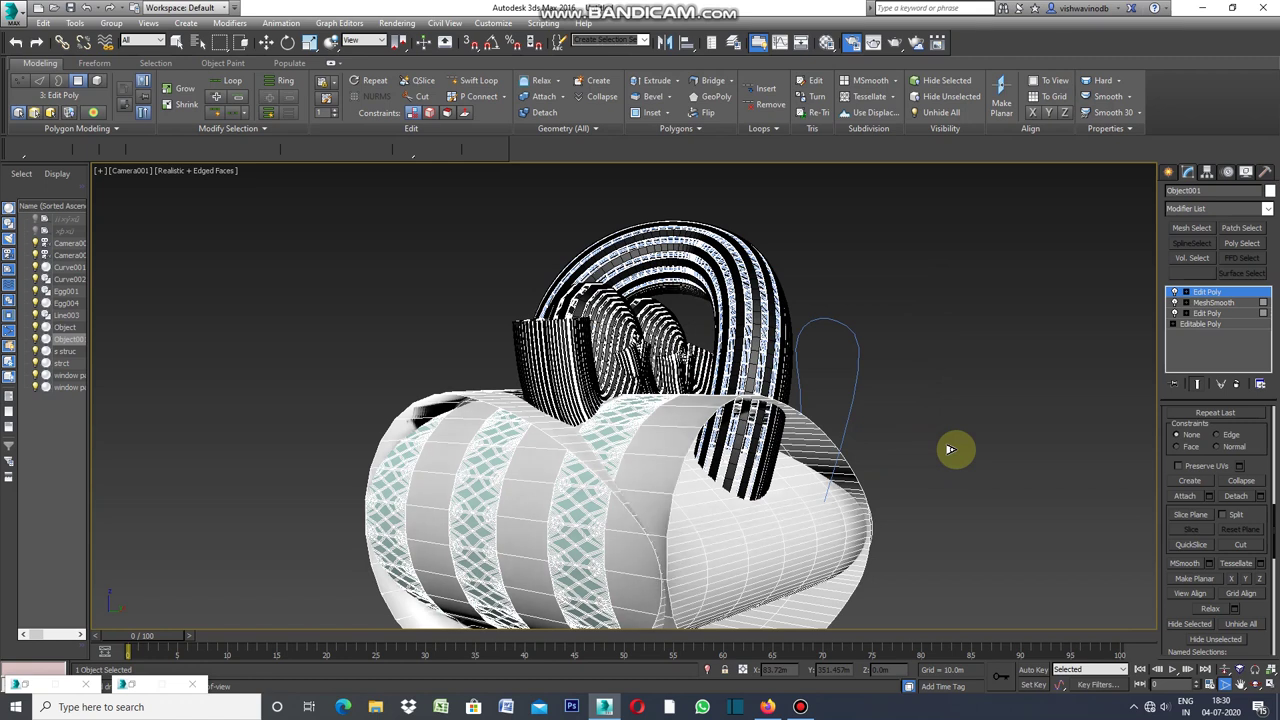
- Add a Shell modifier to Object001
{"action": "left_click", "coordinate": [1267, 208]}
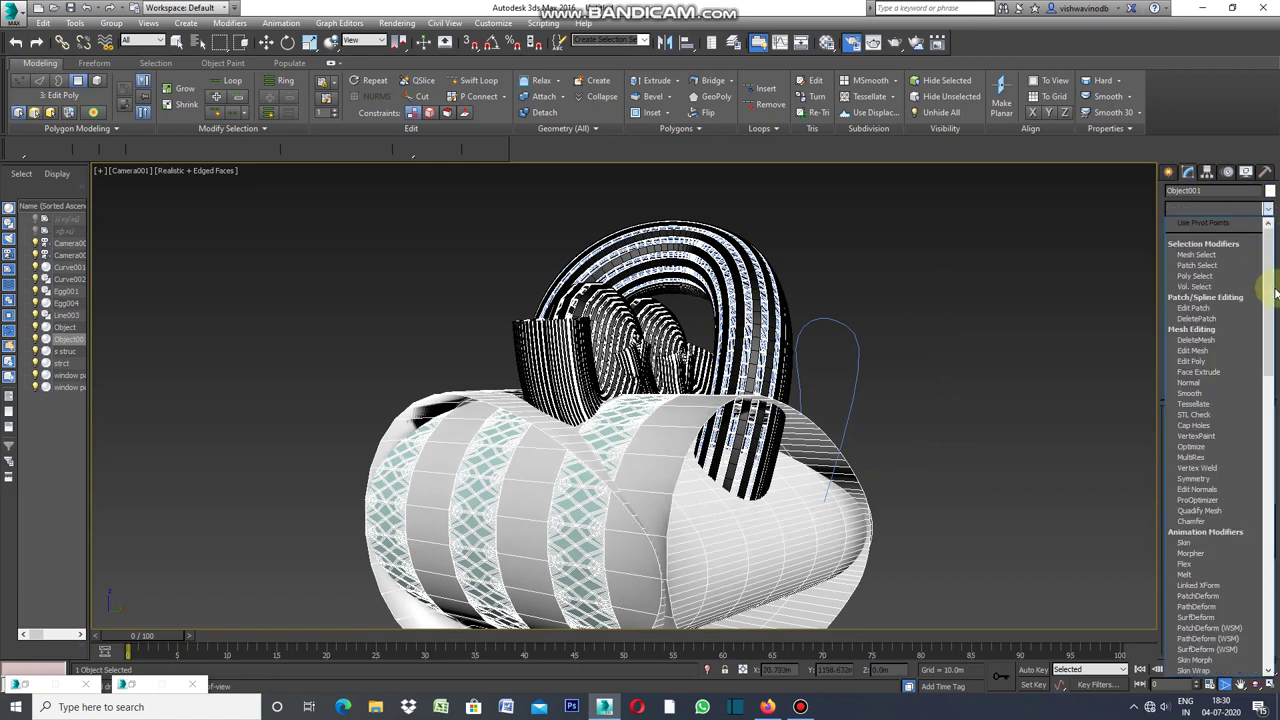
{"action": "left_click_drag", "start_coordinate": [1268, 335], "coordinate": [1267, 552]}
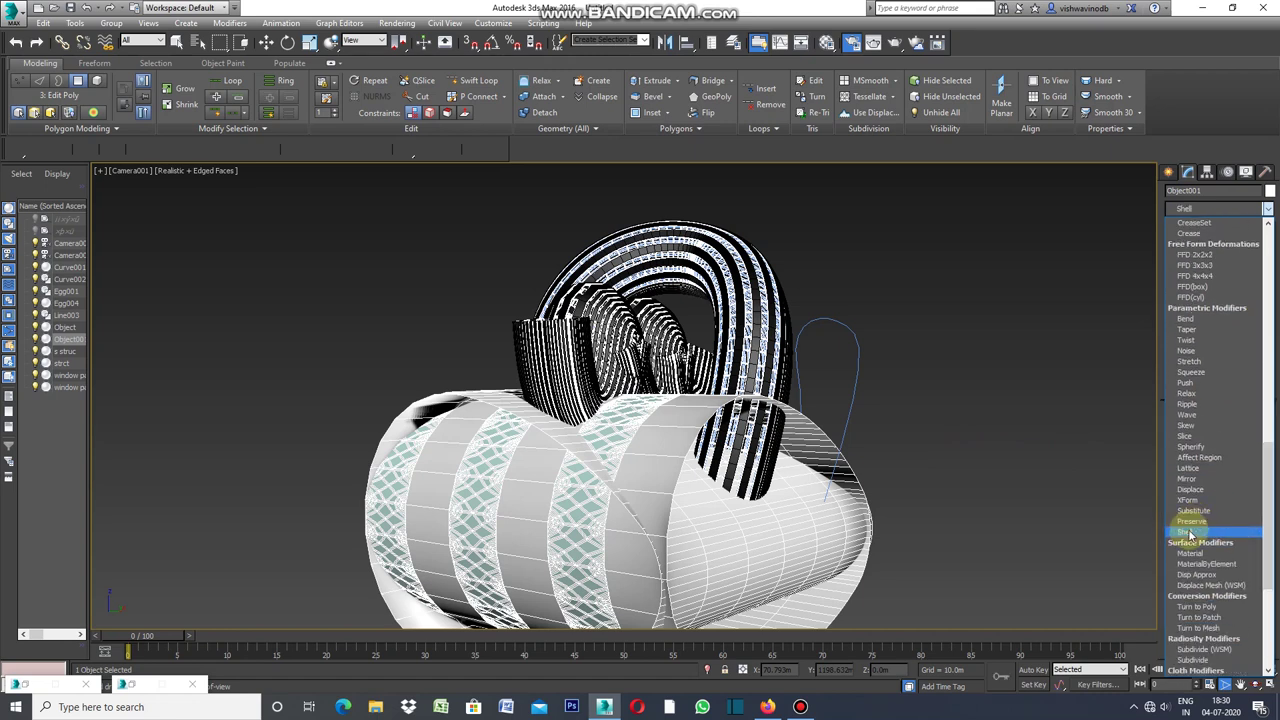
{"action": "left_click", "coordinate": [1189, 533]}
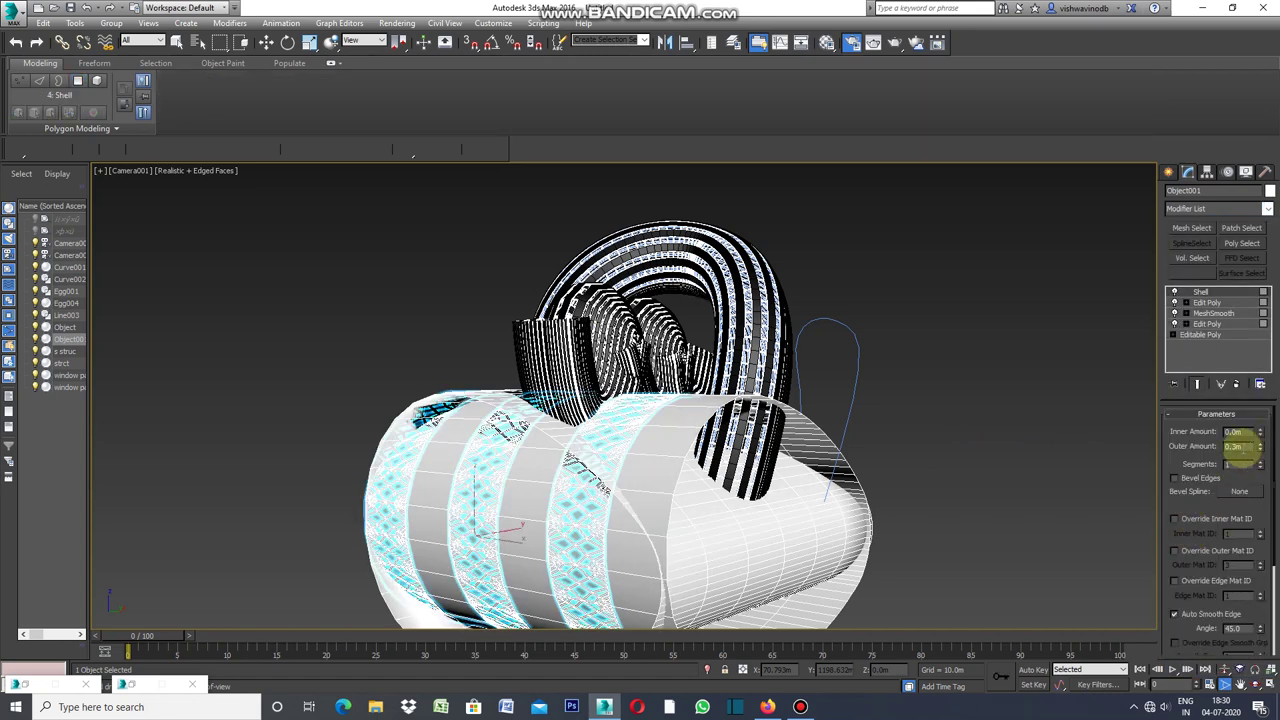
- Set the Shell outer amount to 1.0m and inspect the thickened lattice bands up close
{"action": "left_click_drag", "start_coordinate": [1240, 449], "coordinate": [1242, 451]}
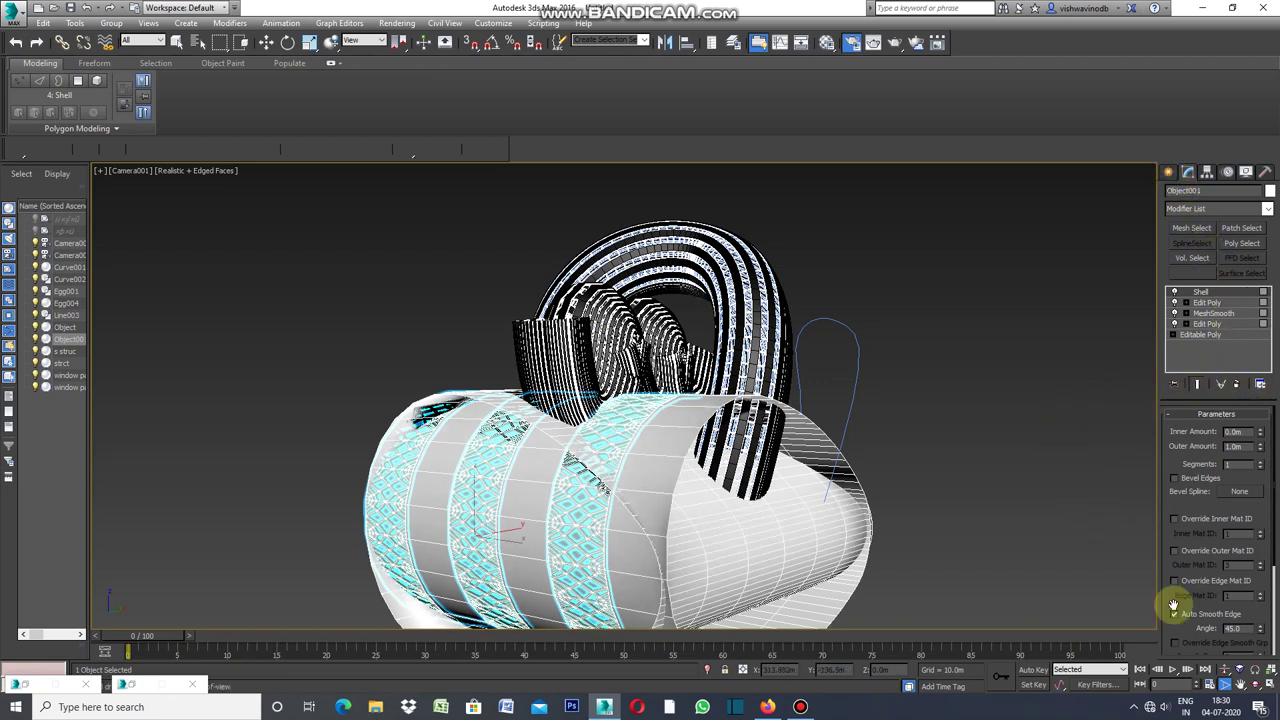
{"action": "left_click", "coordinate": [1245, 690]}
{"action": "mouse_move", "coordinate": [846, 537]}
{"action": "left_mouse_down"}
{"action": "mouse_move", "coordinate": [925, 440]}
{"action": "mouse_move", "coordinate": [914, 457]}
{"action": "left_mouse_up"}
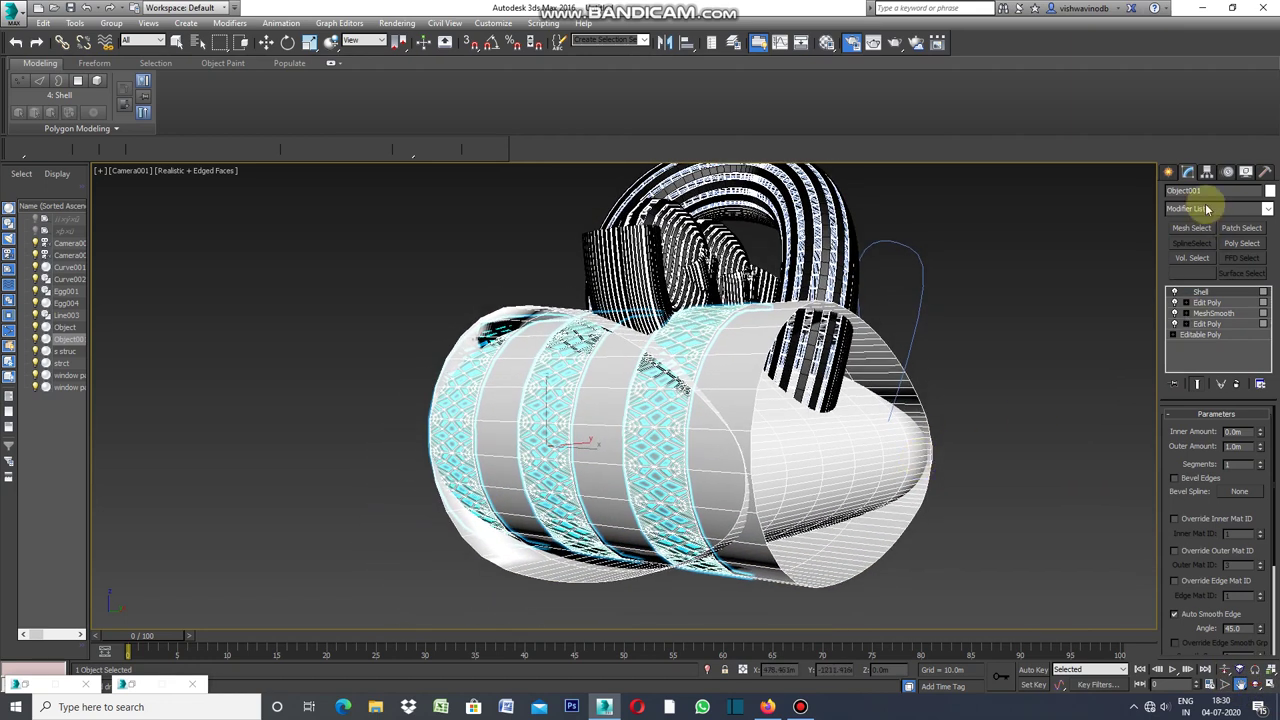
{"action": "left_click", "coordinate": [1168, 172]}
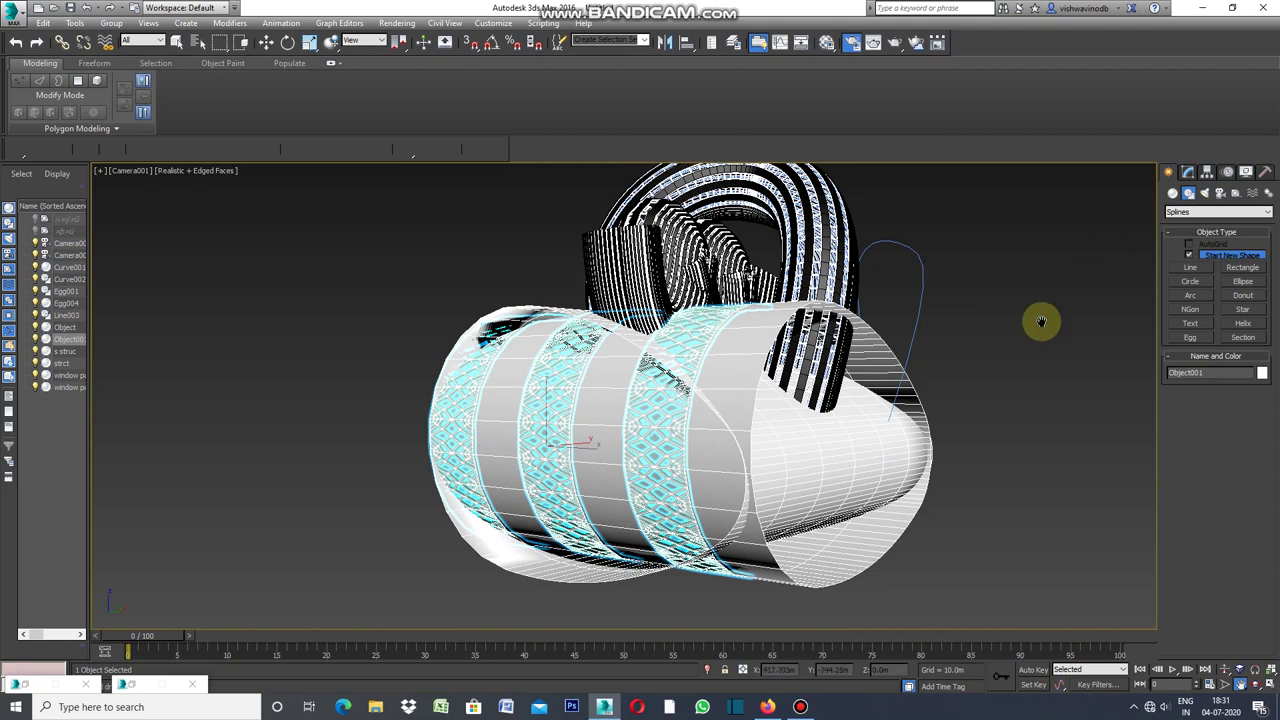
{"action": "left_click", "coordinate": [1224, 690]}
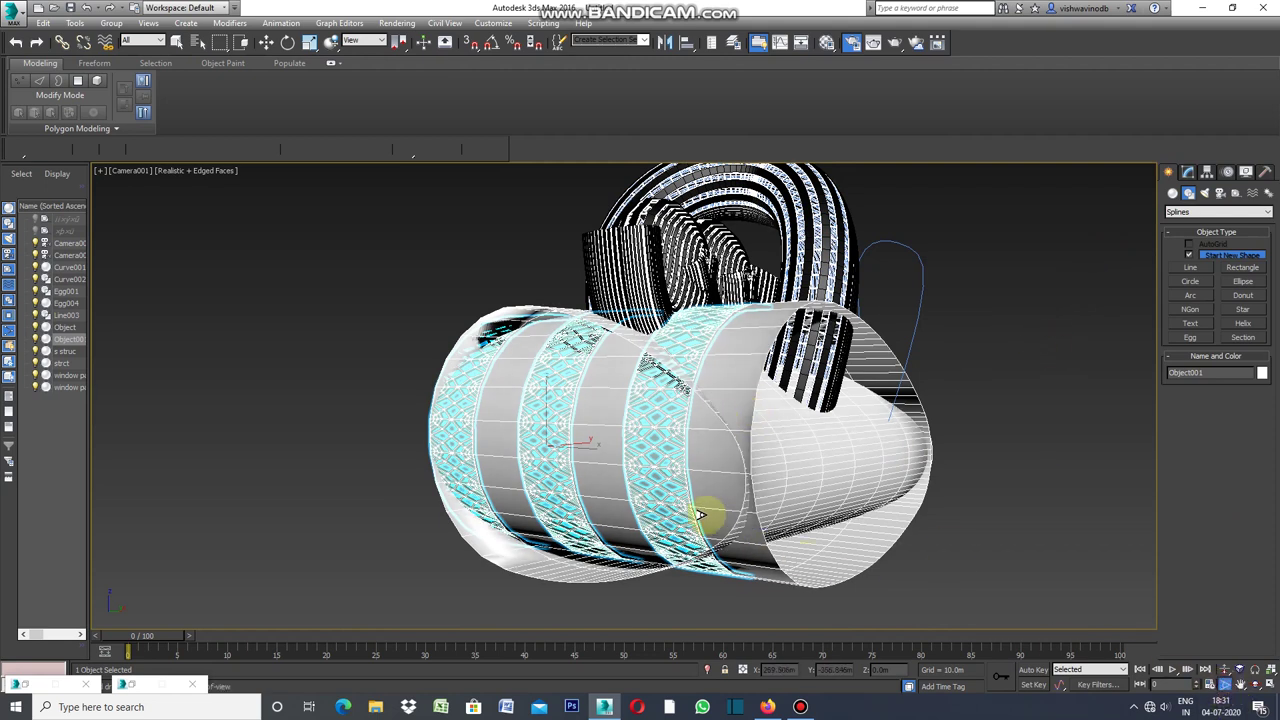
{"action": "left_click_drag", "start_coordinate": [706, 480], "coordinate": [713, 411]}
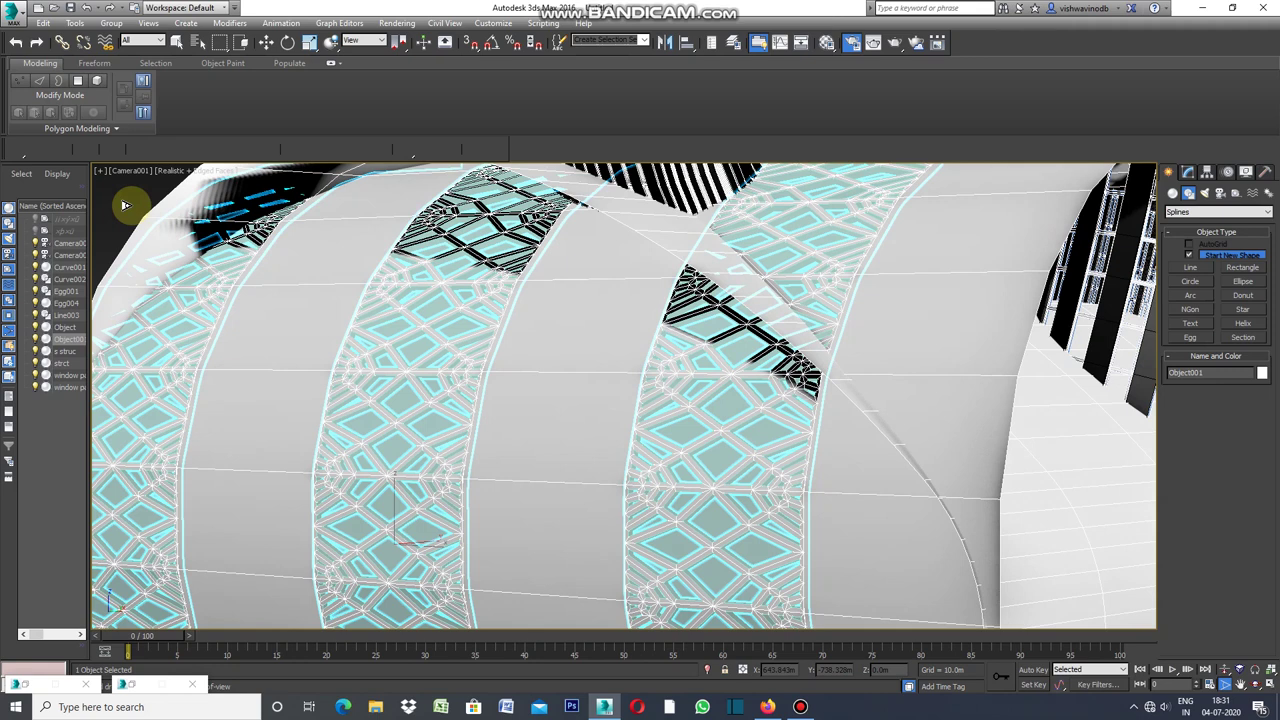
{"action": "scroll", "coordinate": [663, 390], "scroll_direction": "down", "scroll_amount": 3}
{"action": "scroll", "coordinate": [663, 420], "scroll_direction": "down", "scroll_amount": 3}
{"action": "scroll", "coordinate": [663, 455], "scroll_direction": "down", "scroll_amount": 3}
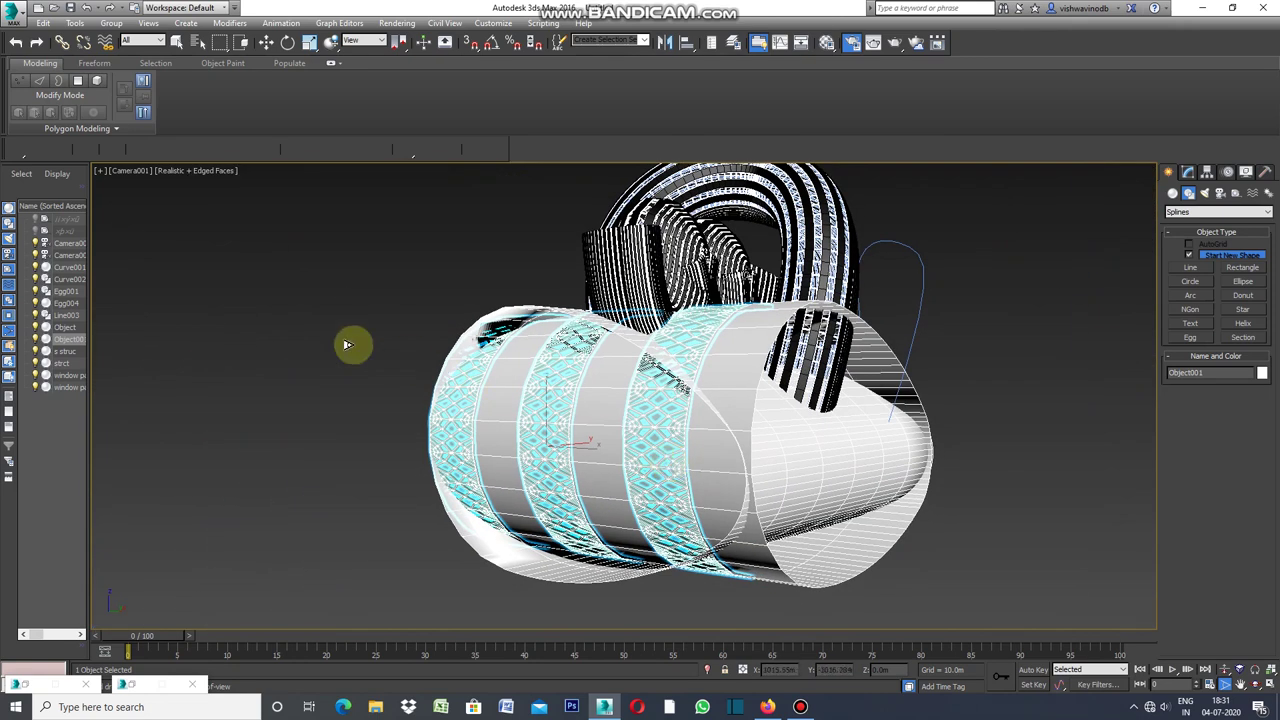
{"action": "key", "text": "q"}
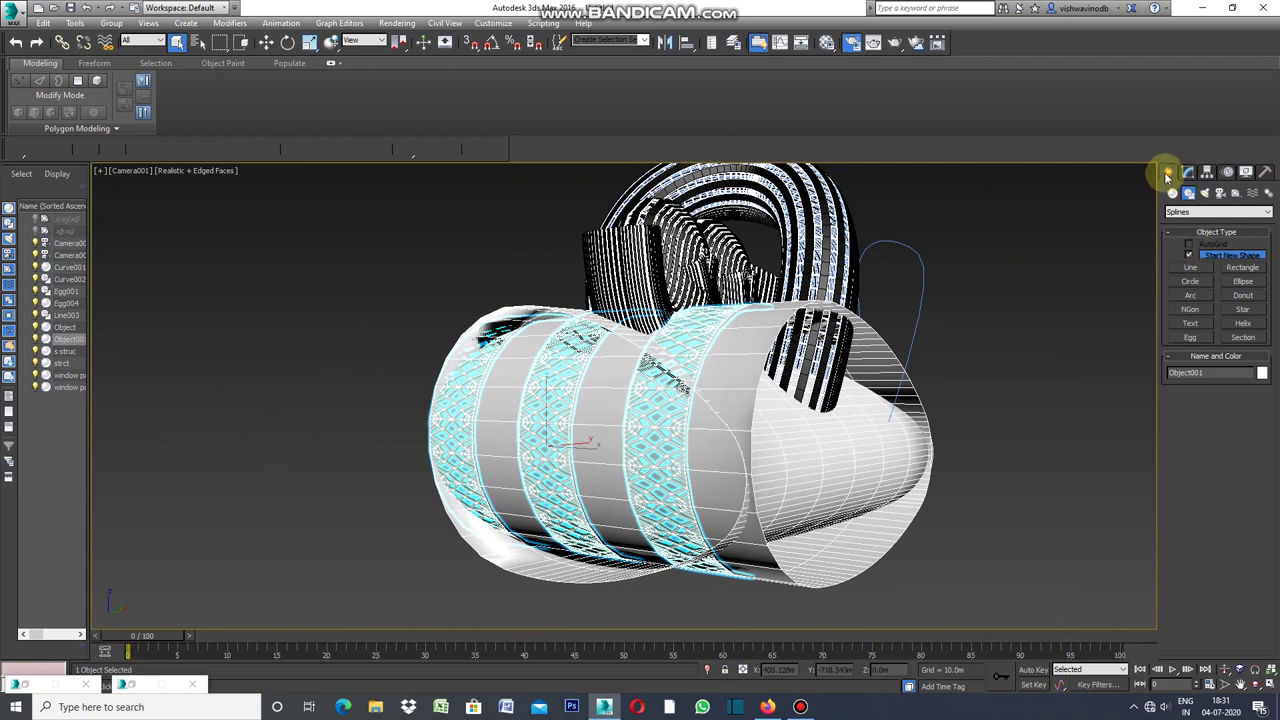
{"action": "right_click", "coordinate": [1094, 250]}
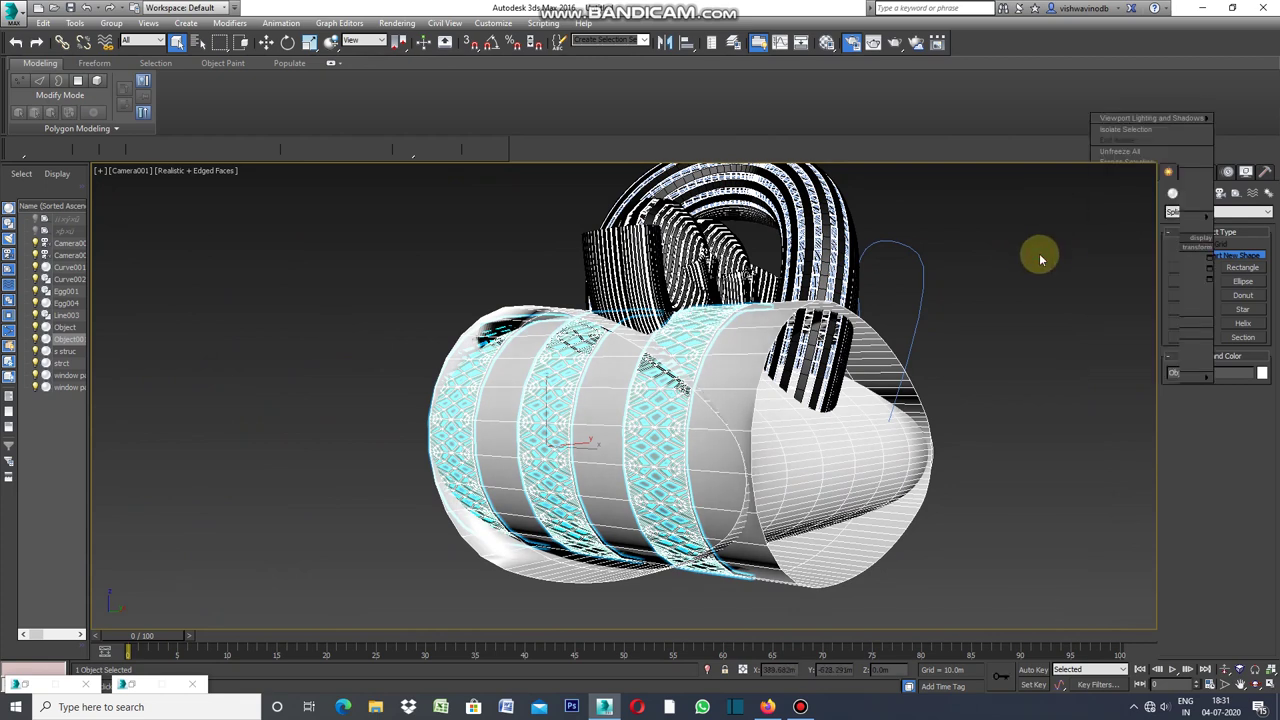
{"action": "left_click", "coordinate": [1257, 685]}
{"action": "mouse_move", "coordinate": [558, 444]}
{"action": "left_mouse_down"}
{"action": "mouse_move", "coordinate": [698, 454]}
{"action": "mouse_move", "coordinate": [535, 445]}
{"action": "mouse_move", "coordinate": [514, 486]}
{"action": "mouse_move", "coordinate": [584, 475]}
{"action": "mouse_move", "coordinate": [597, 451]}
{"action": "mouse_move", "coordinate": [571, 449]}
{"action": "mouse_move", "coordinate": [587, 446]}
{"action": "left_mouse_up"}
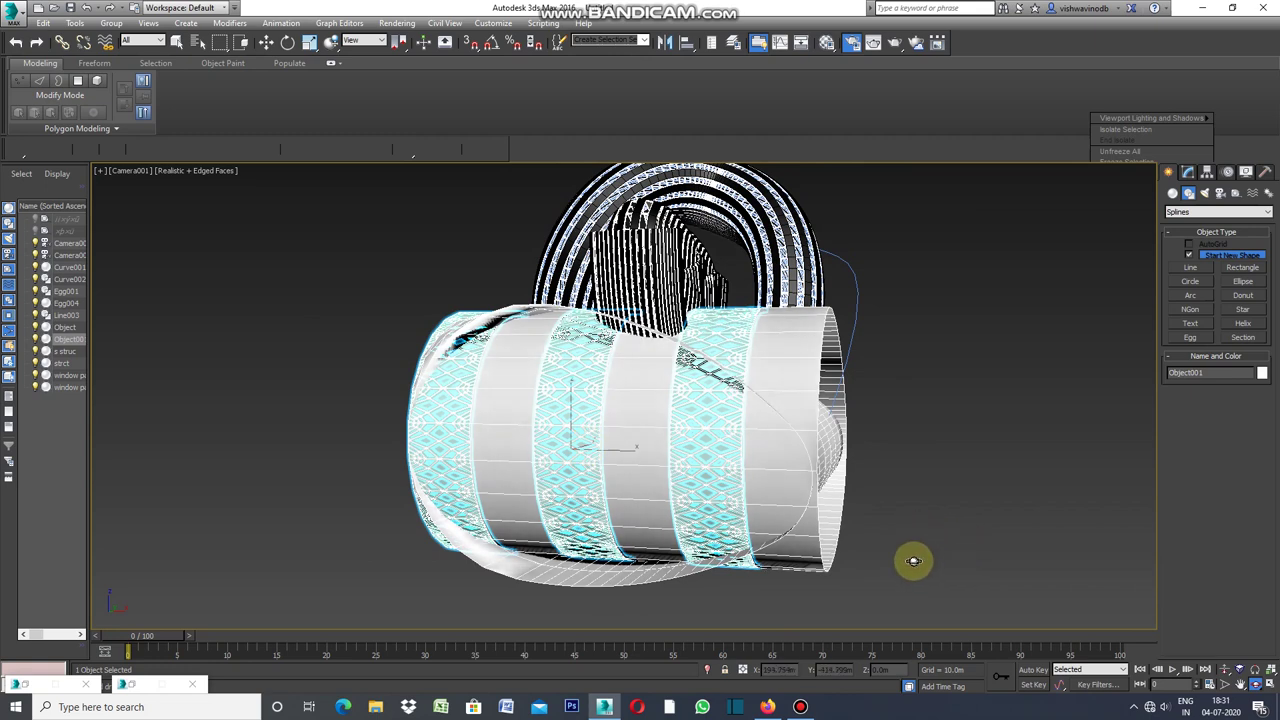
{"action": "left_click", "coordinate": [1226, 690]}
{"action": "mouse_move", "coordinate": [734, 534]}
{"action": "left_mouse_down"}
{"action": "mouse_move", "coordinate": [728, 440]}
{"action": "mouse_move", "coordinate": [737, 474]}
{"action": "mouse_move", "coordinate": [771, 508]}
{"action": "left_mouse_up"}
{"action": "right_click", "coordinate": [1001, 495]}
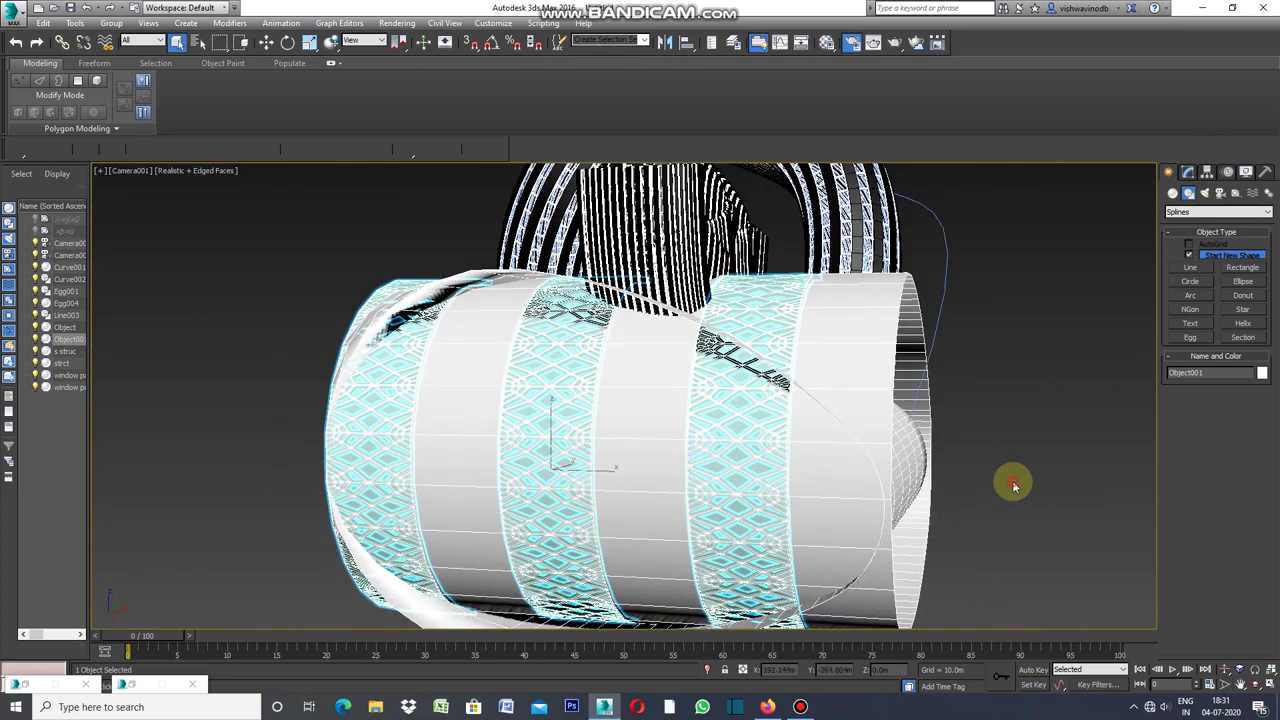
{"action": "left_click", "coordinate": [1020, 505]}
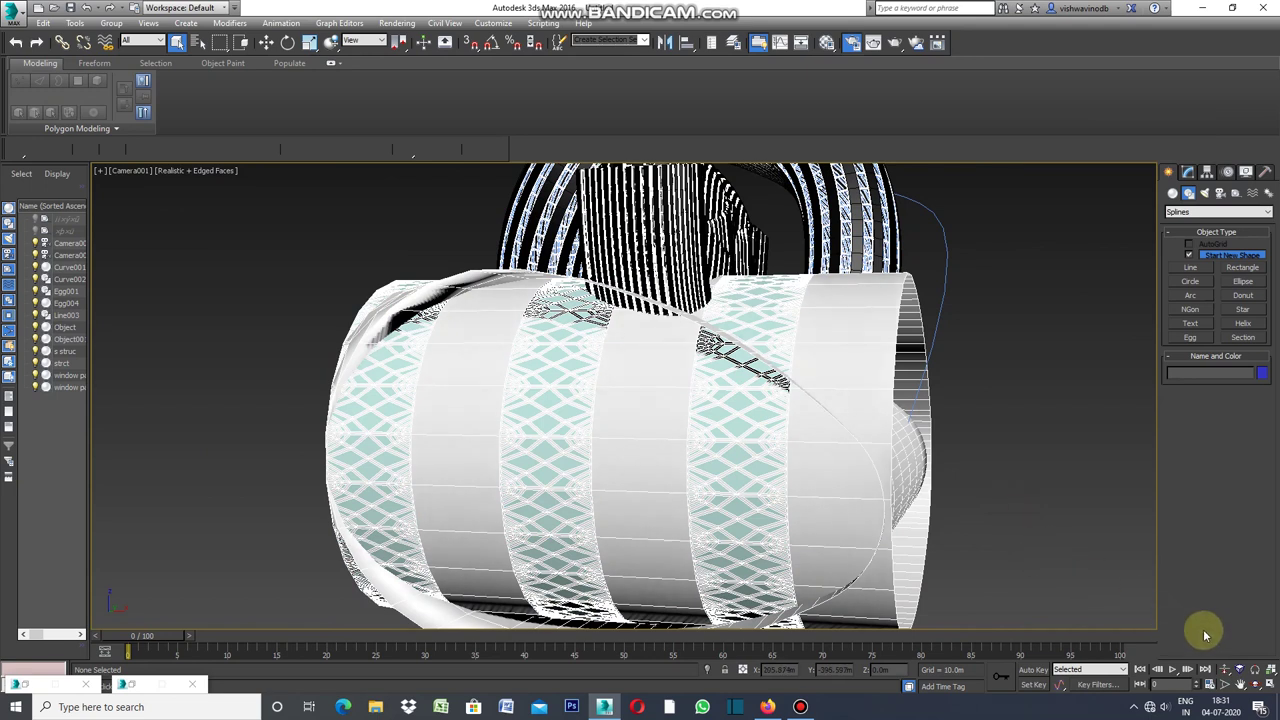
{"action": "left_click", "coordinate": [1255, 685]}
{"action": "left_click_drag", "start_coordinate": [949, 486], "coordinate": [891, 491]}
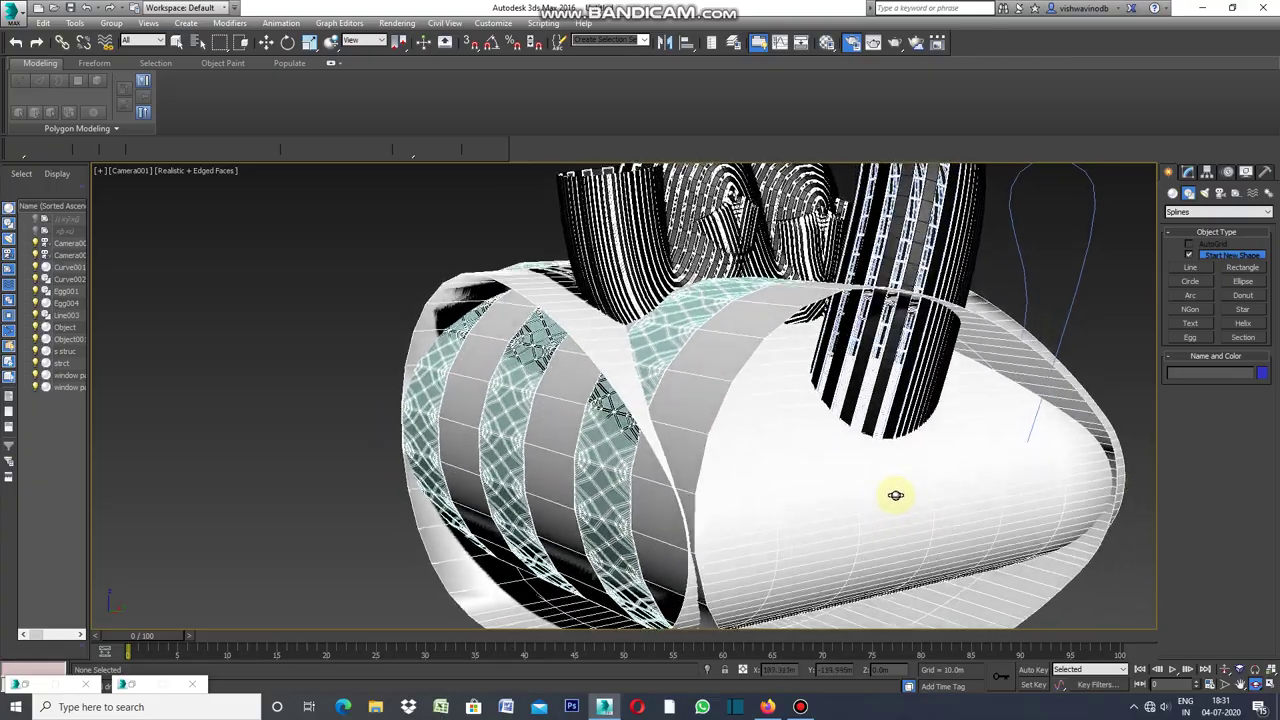